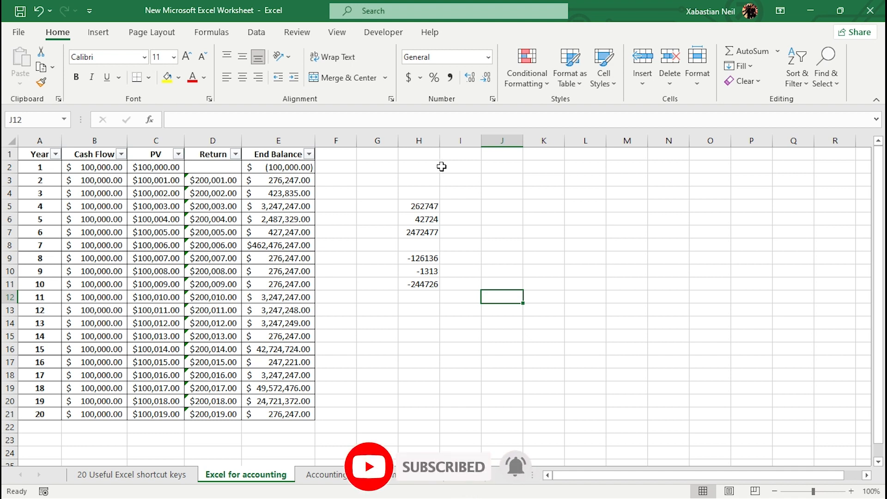
Enter an AGGREGATE formula in H13 that sums H5:H11, using function number 9 and option 0
{"action": "double_click", "coordinate": [429, 310]}
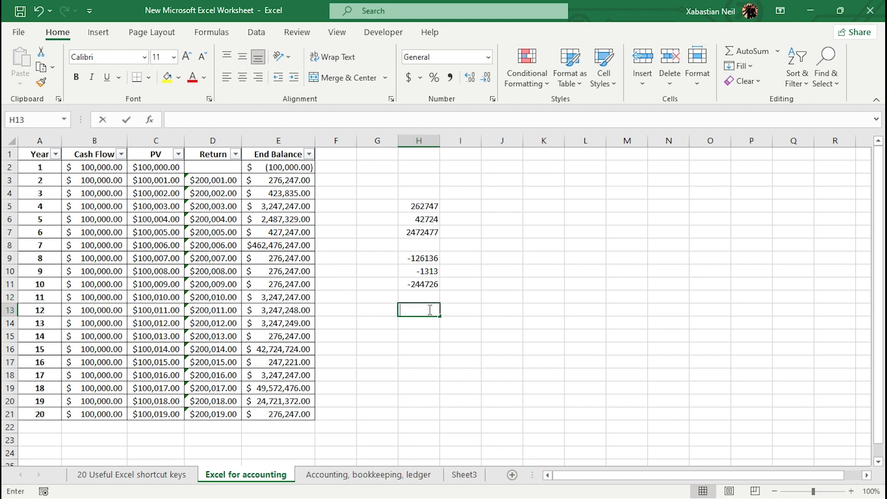
{"action": "type", "text": "=aggre"}
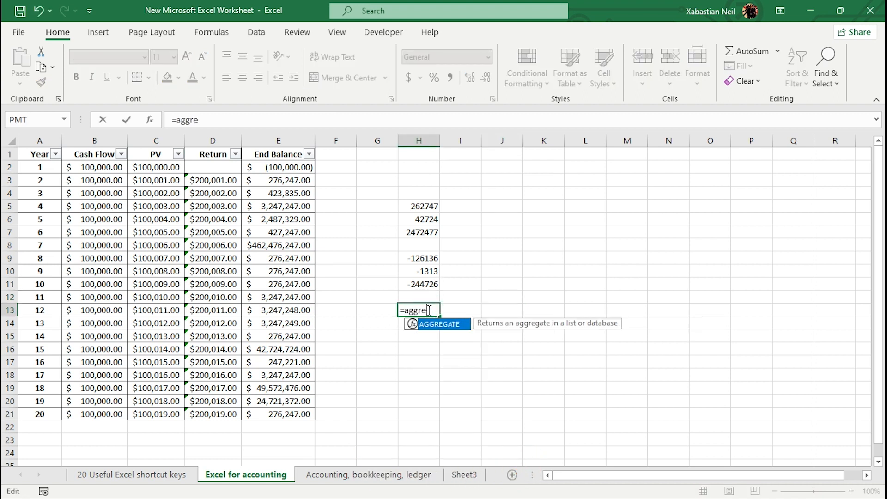
{"action": "key", "text": "Tab"}
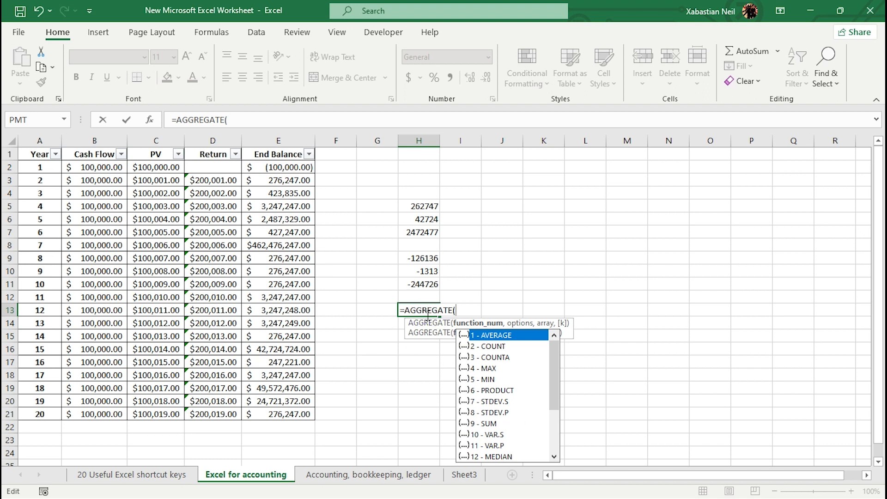
{"action": "left_click", "coordinate": [489, 424]}
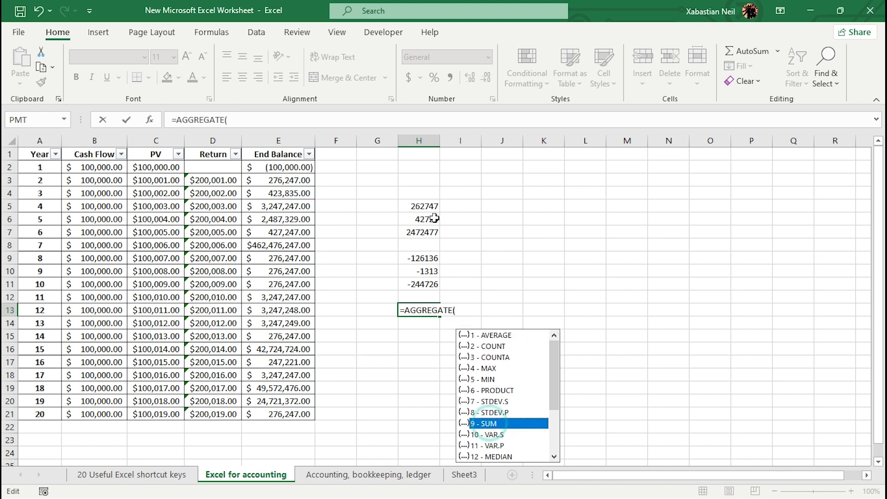
{"action": "double_click", "coordinate": [493, 427]}
{"action": "type", "text": ","}
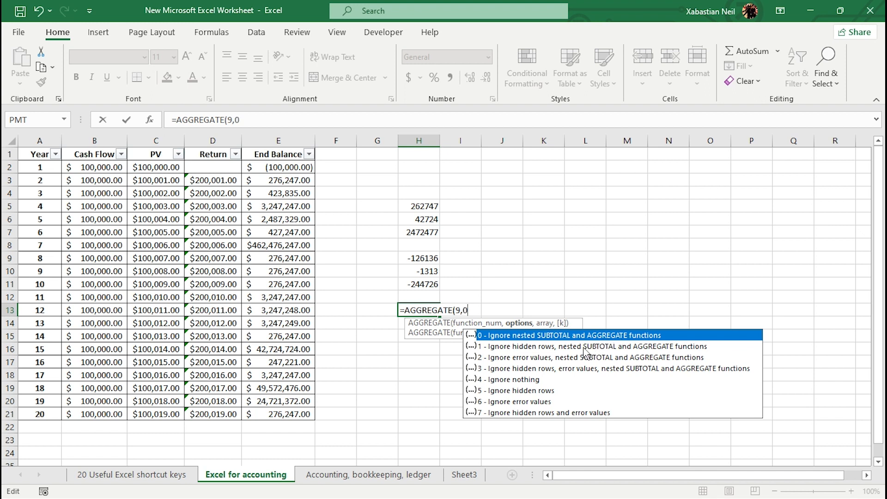
{"action": "type", "text": "0,"}
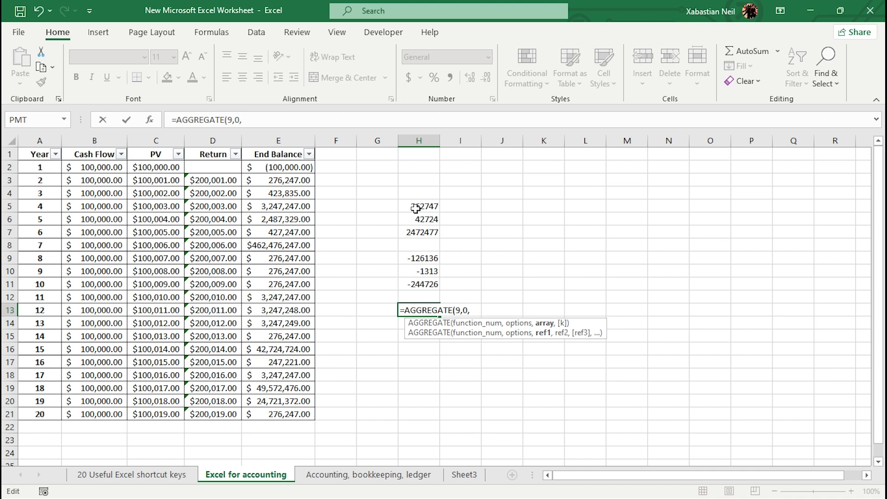
{"action": "left_click_drag", "start_coordinate": [415, 208], "coordinate": [413, 282]}
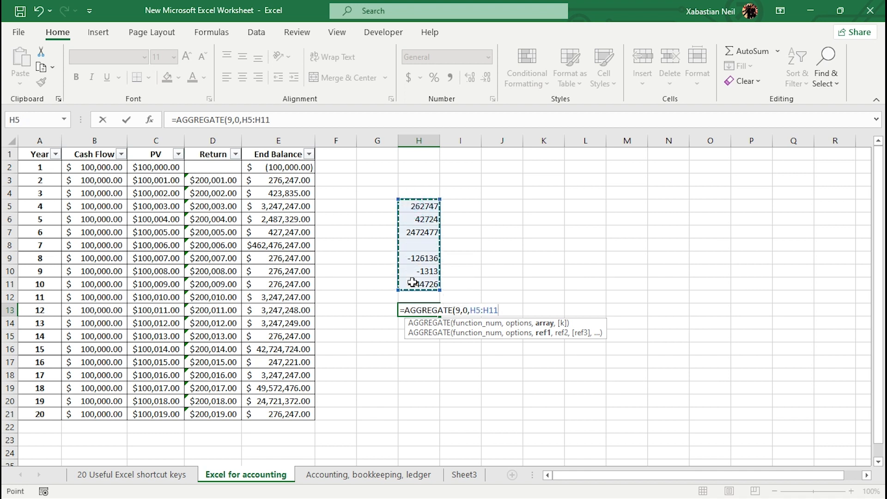
{"action": "type", "text": ","}
{"action": "key", "text": "BackSpace"}
{"action": "type", "text": ")"}
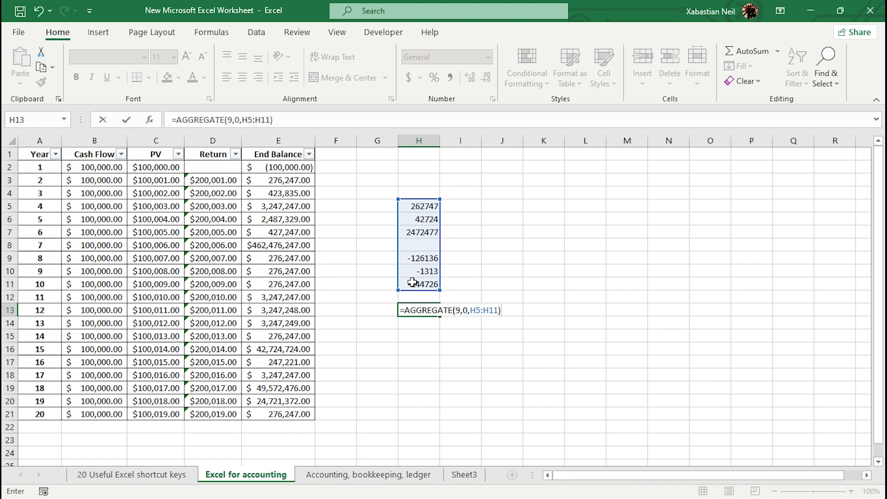
{"action": "key", "text": "Return"}
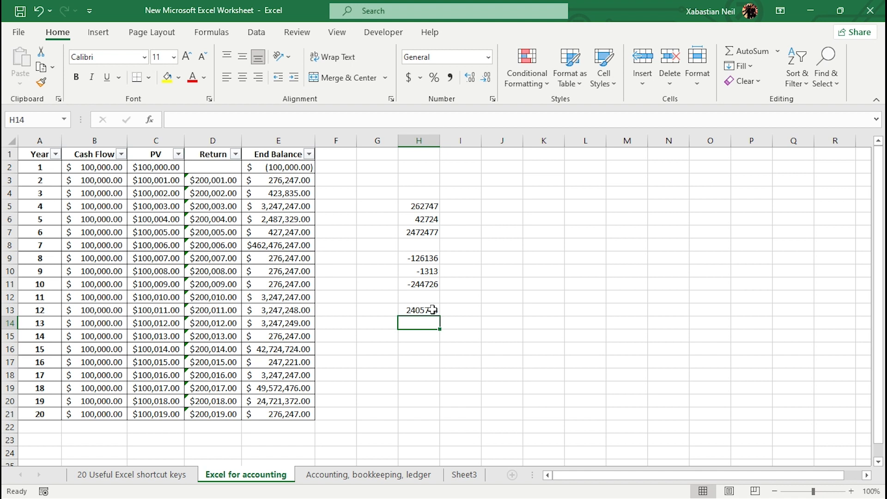
Enter 14% in cell I5
{"action": "double_click", "coordinate": [475, 207]}
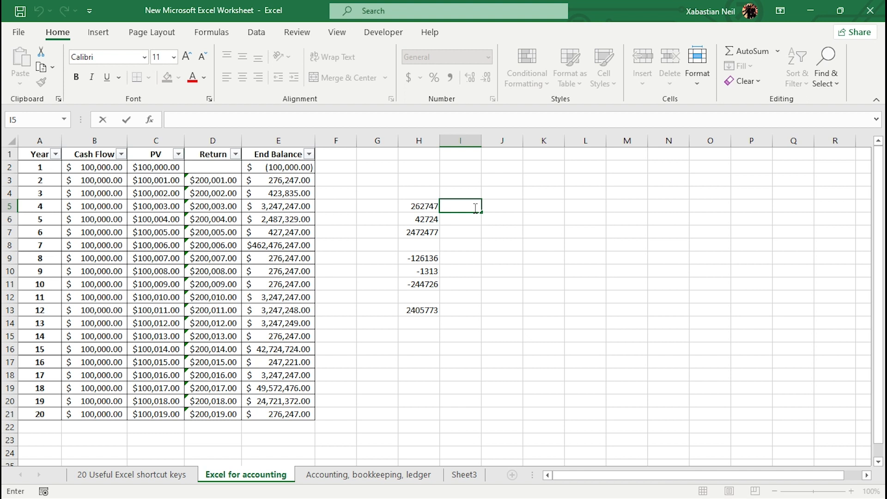
{"action": "type", "text": "14%"}
{"action": "left_click", "coordinate": [566, 202]}
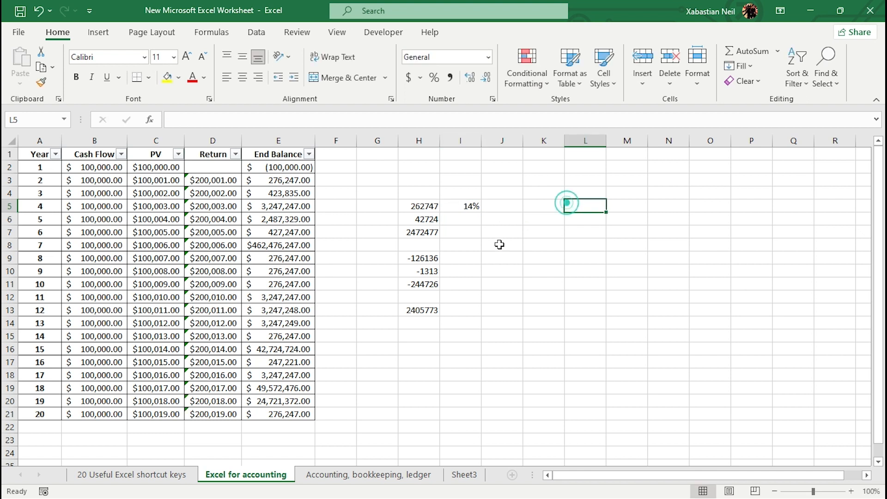
Move the value from H7 to cell I4, directly above the 14% rate
{"action": "left_click", "coordinate": [429, 231]}
{"action": "left_click", "coordinate": [461, 202]}
{"action": "left_click", "coordinate": [431, 232]}
{"action": "key", "text": "ctrl+c"}
{"action": "left_click", "coordinate": [466, 194]}
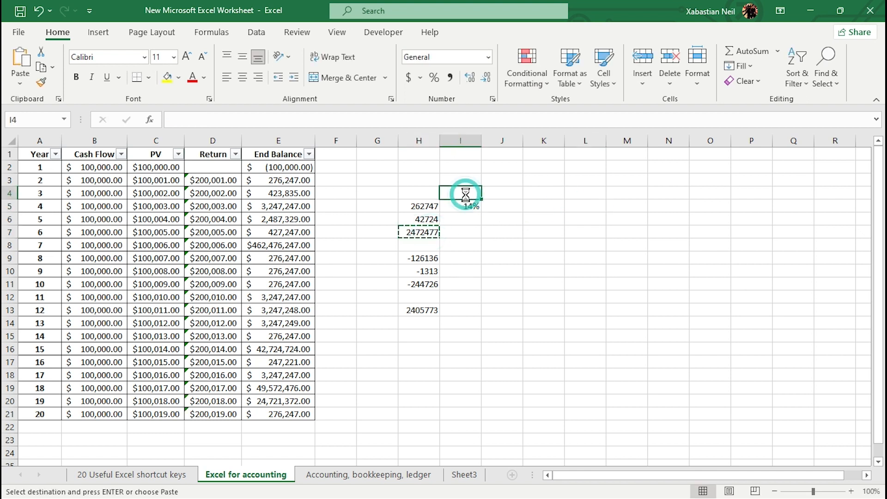
{"action": "key", "text": "Return"}
{"action": "left_click", "coordinate": [495, 245]}
Clear the contents of cells H4:H19
{"action": "left_click_drag", "start_coordinate": [419, 194], "coordinate": [418, 388]}
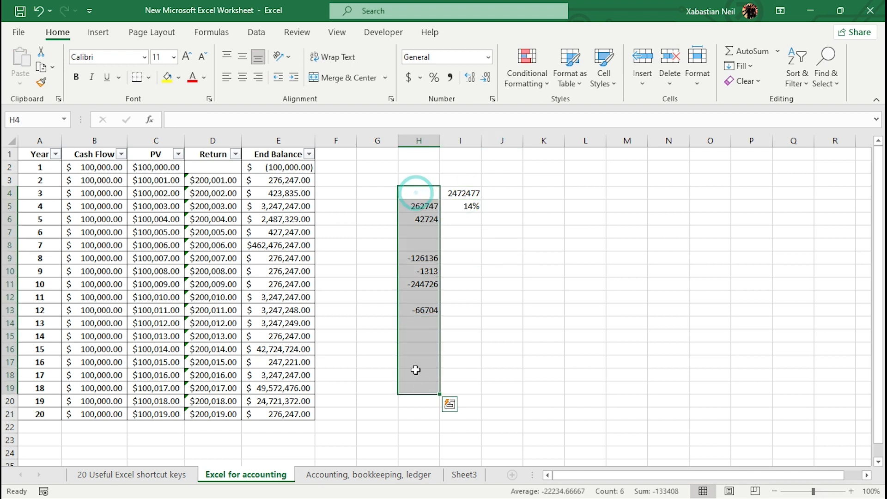
{"action": "key", "text": "Delete"}
{"action": "left_click_drag", "start_coordinate": [524, 418], "coordinate": [520, 416]}
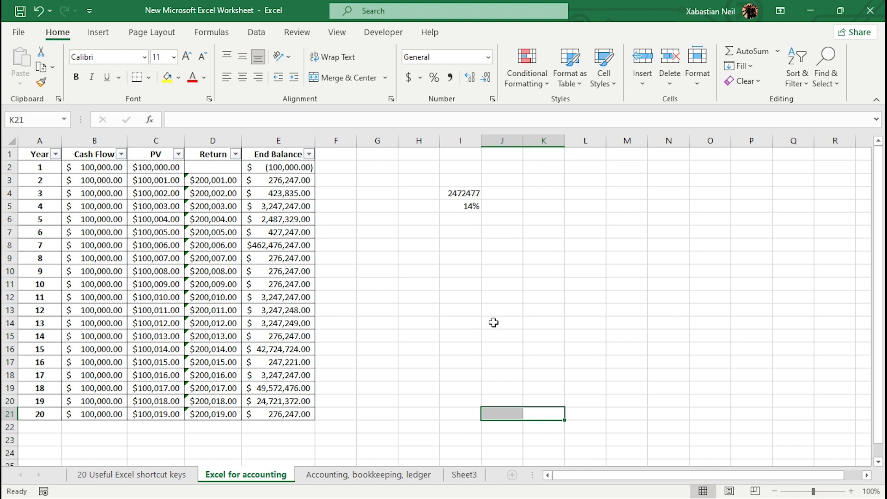
{"action": "left_click", "coordinate": [465, 249]}
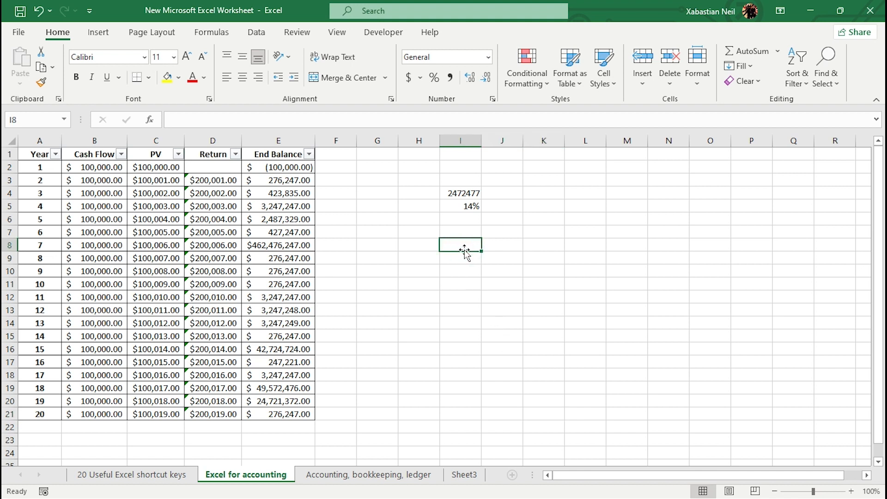
{"action": "type", "text": "=round"}
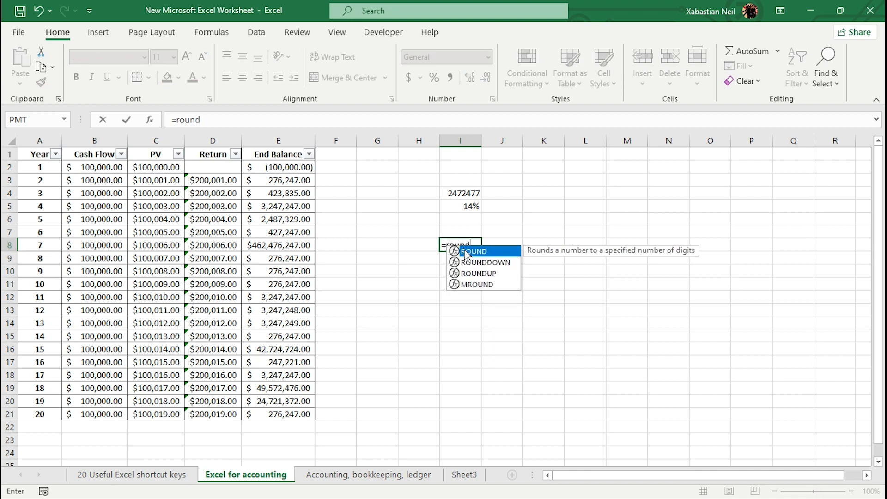
{"action": "double_click", "coordinate": [467, 252]}
{"action": "left_click", "coordinate": [467, 193]}
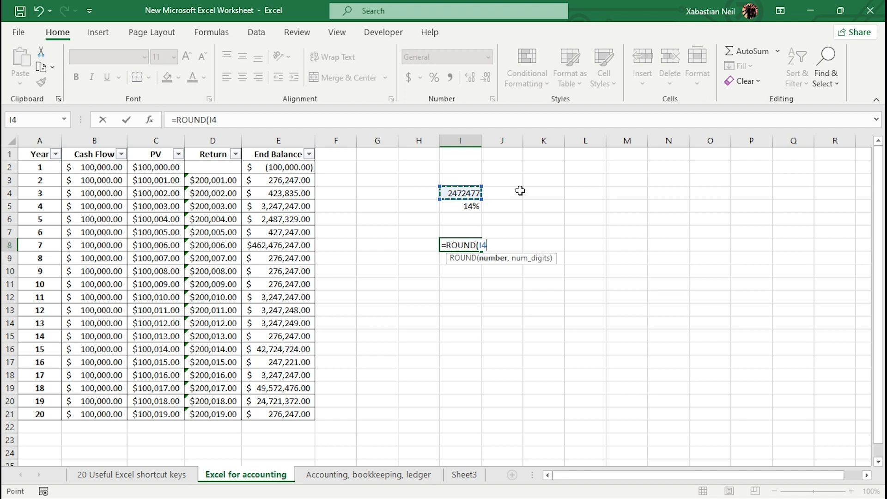
{"action": "key", "text": "BackSpace"}
{"action": "key", "text": "BackSpace"}
{"action": "key", "text": "BackSpace"}
{"action": "key", "text": "BackSpace"}
{"action": "key", "text": "BackSpace"}
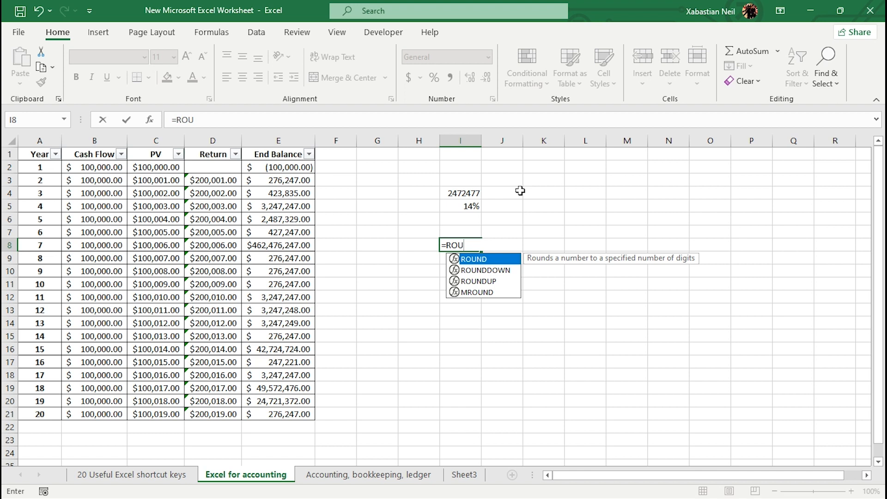
{"action": "key", "text": "BackSpace"}
{"action": "key", "text": "BackSpace"}
{"action": "key", "text": "BackSpace"}
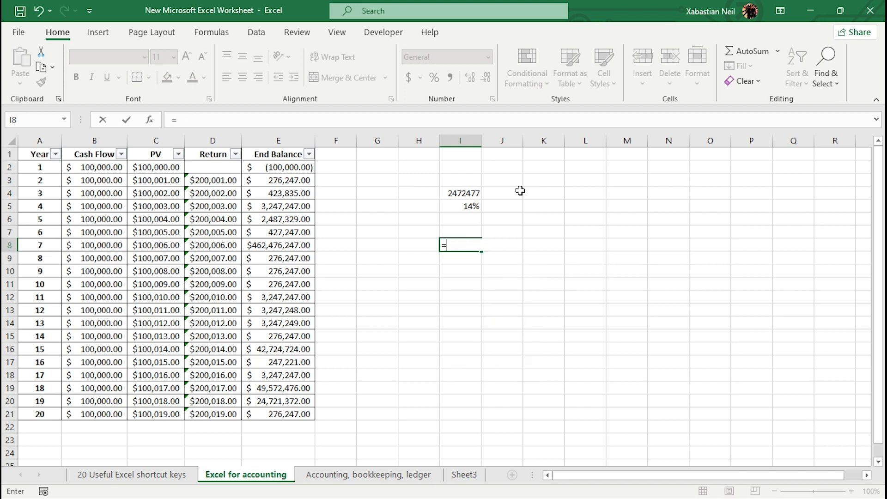
Enter the formula =I4*(1+I5) in cell I8 to increase the amount by the percentage
{"action": "left_click", "coordinate": [471, 193]}
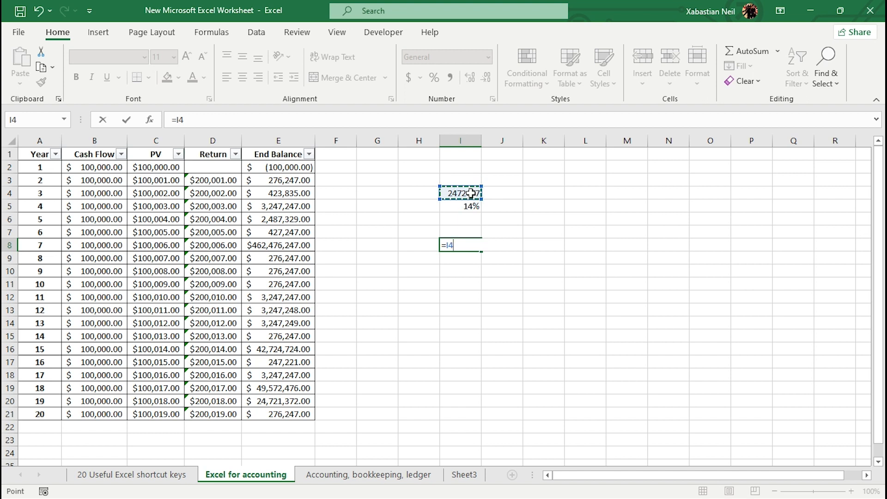
{"action": "type", "text": "*(1+"}
{"action": "left_click", "coordinate": [470, 206]}
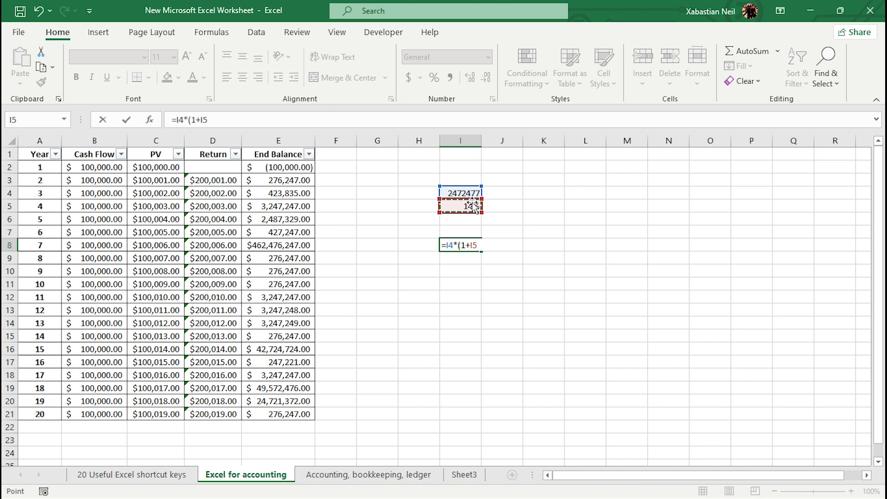
{"action": "type", "text": ")"}
{"action": "key", "text": "Return"}
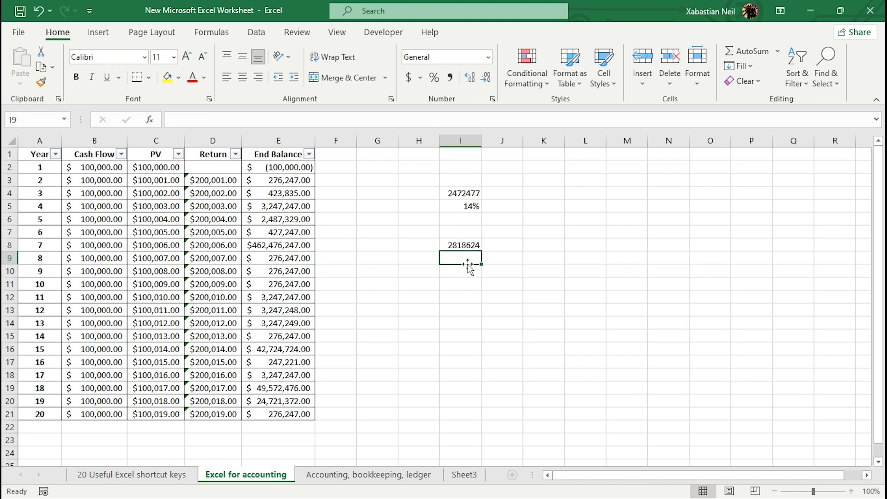
{"action": "left_click", "coordinate": [468, 246]}
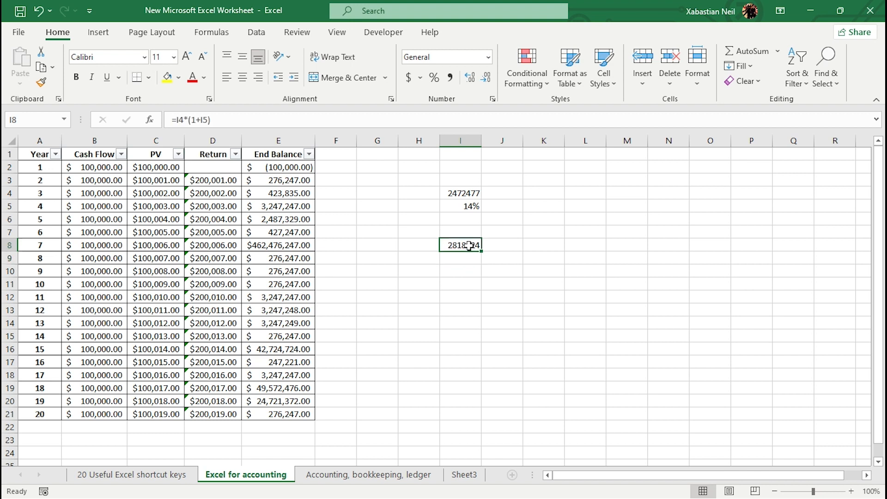
Enter the formula =ROUND(I4*(1+I5),2) in cell I9 to round the increased amount to two decimals
{"action": "double_click", "coordinate": [470, 262]}
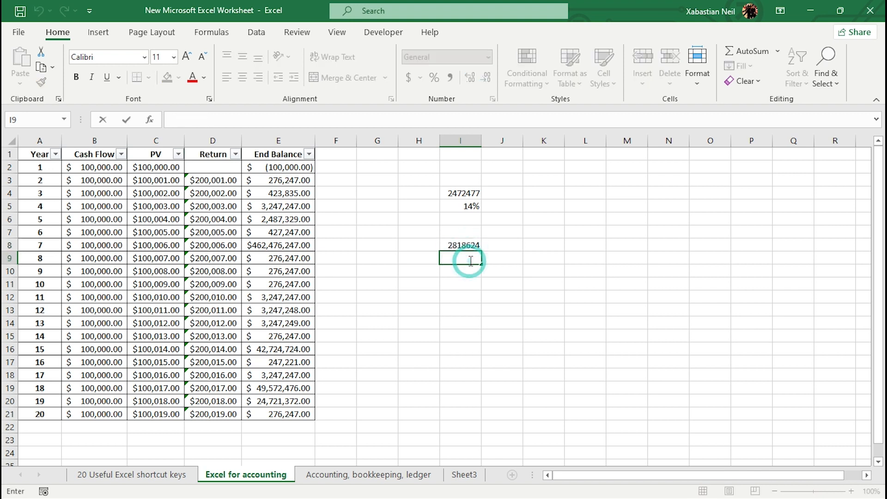
{"action": "type", "text": "=round"}
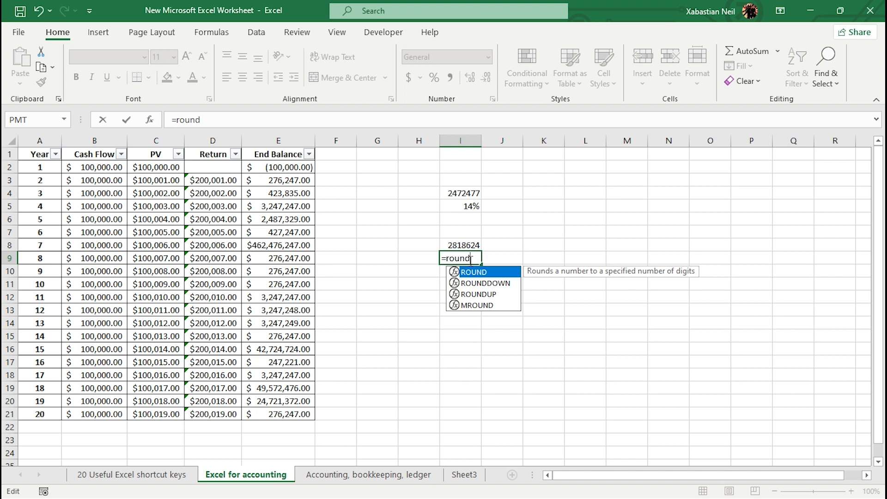
{"action": "key", "text": "Tab"}
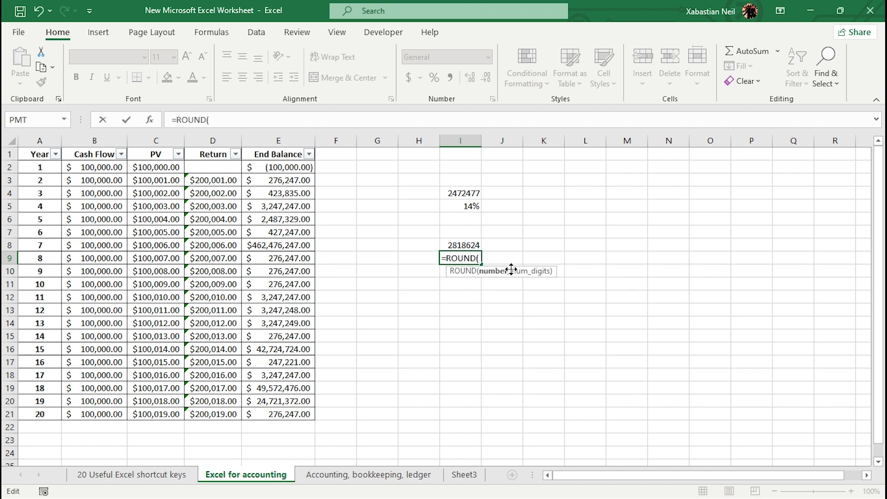
{"action": "left_click", "coordinate": [469, 191]}
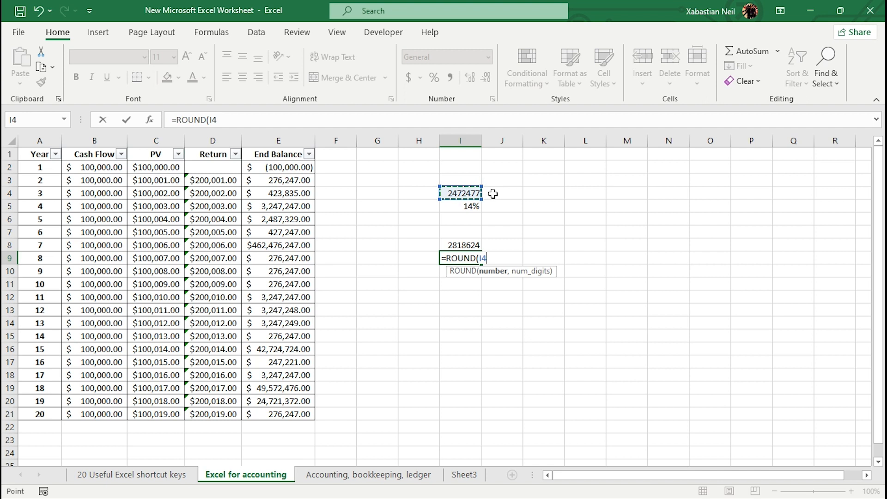
{"action": "type", "text": "*(1+"}
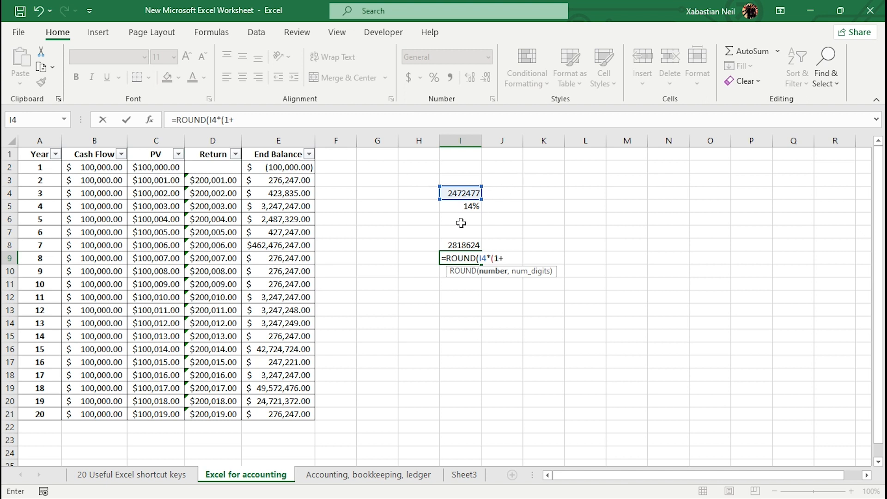
{"action": "left_click", "coordinate": [465, 203]}
{"action": "type", "text": ")"}
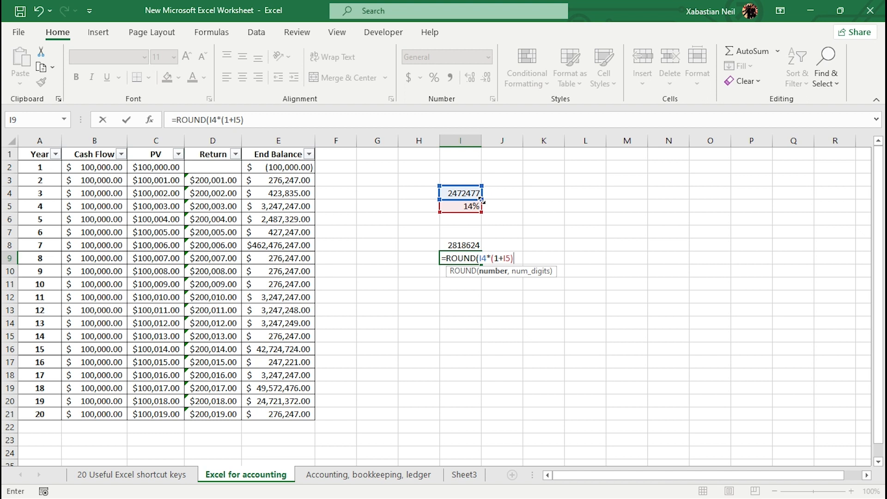
{"action": "type", "text": ",2)"}
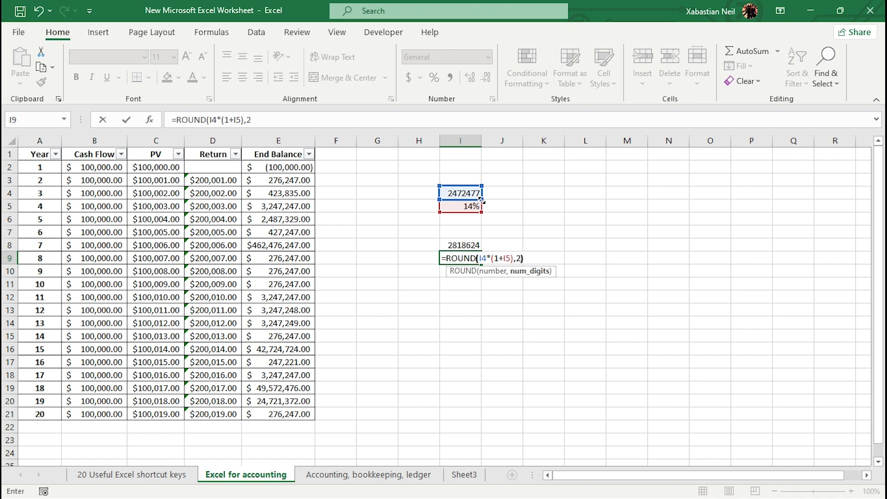
{"action": "key", "text": "Return"}
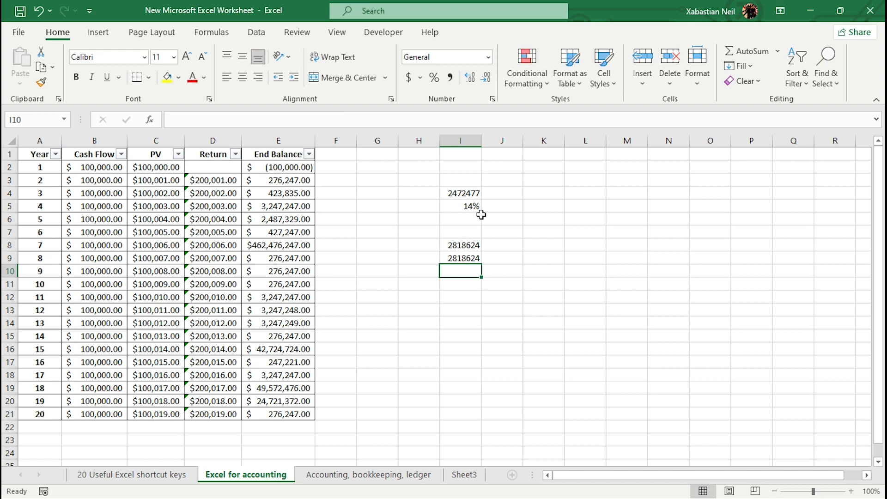
Make both cell references in the I9 formula absolute, giving =ROUND($I$4*(1+$I$5),2), and reopen the formula to check it
{"action": "double_click", "coordinate": [476, 258]}
{"action": "left_click", "coordinate": [484, 257]}
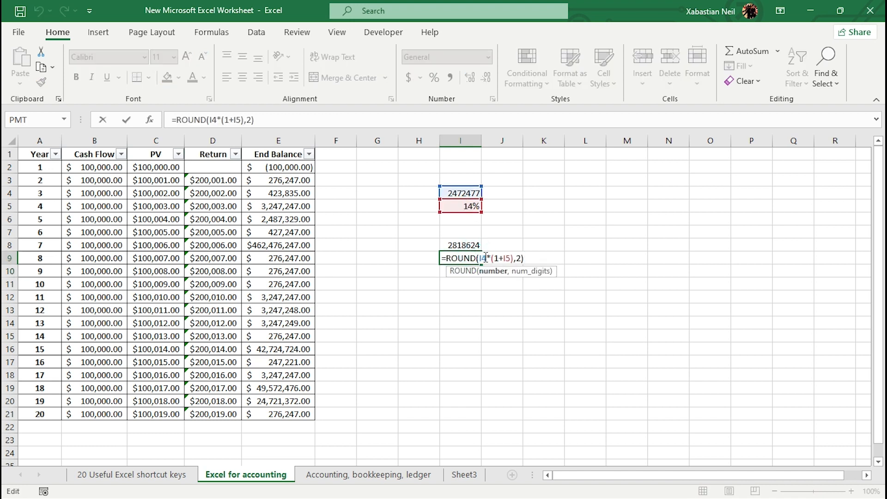
{"action": "key", "text": "F4"}
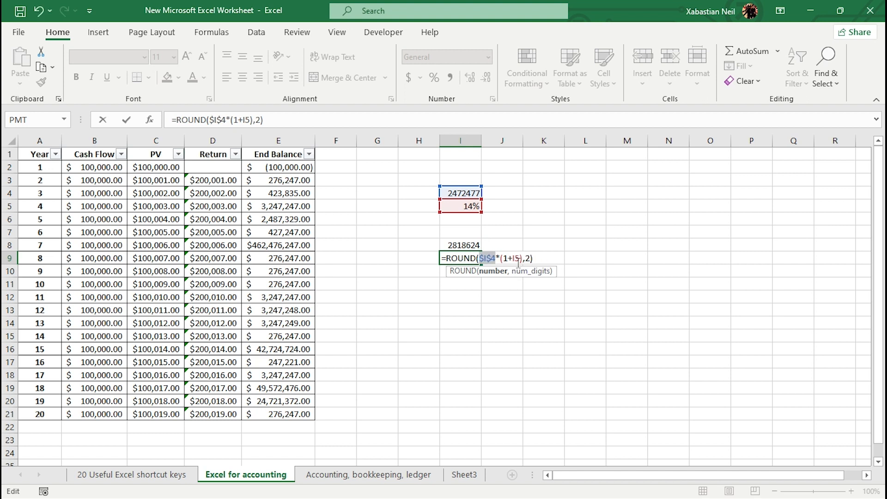
{"action": "left_click", "coordinate": [518, 257]}
{"action": "key", "text": "F4"}
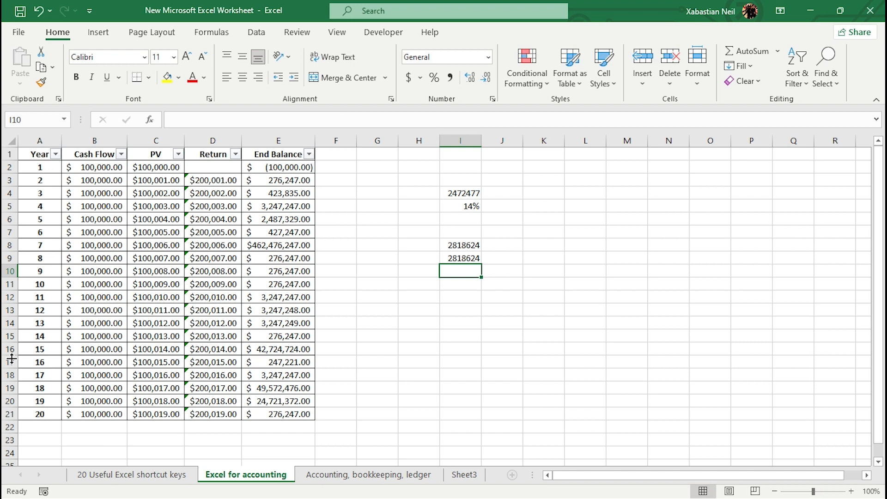
{"action": "double_click", "coordinate": [458, 258]}
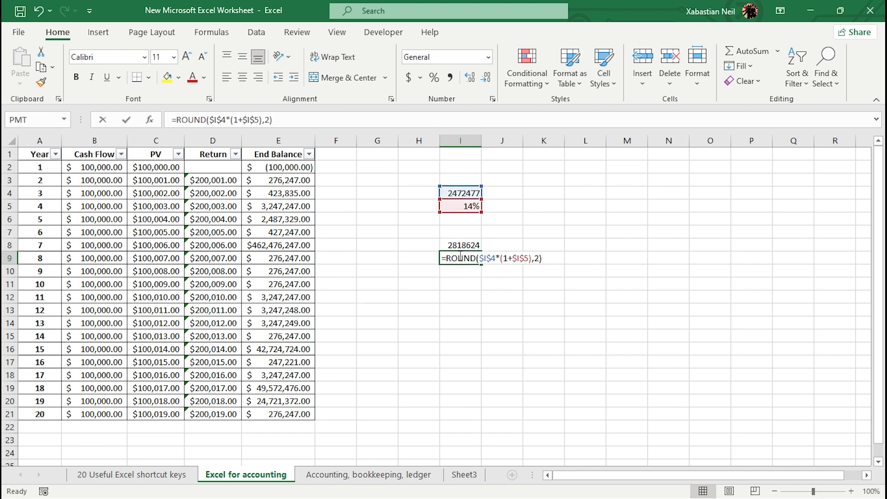
Change the digits argument of the ROUND formula in I9 to round the increased amount to the nearest ten
{"action": "left_click", "coordinate": [538, 258]}
{"action": "key", "text": "BackSpace"}
{"action": "key", "text": "Return"}
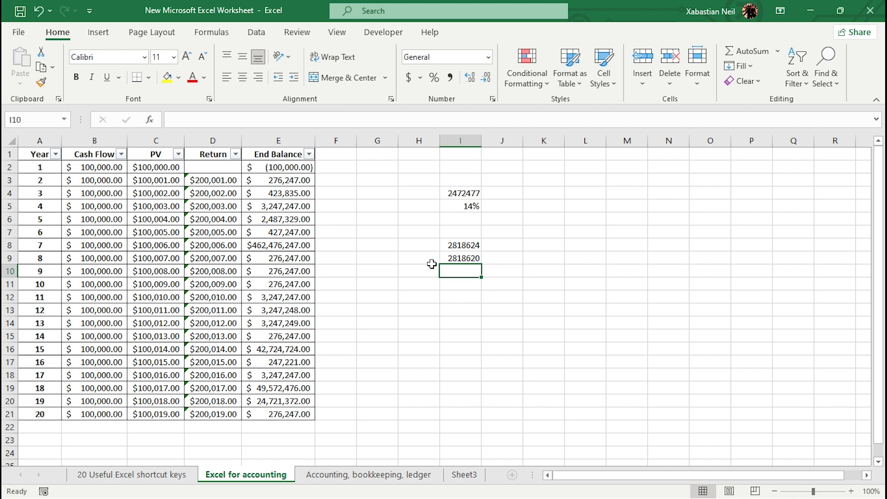
Change the digits argument of the ROUND formula in I9 to -2, rounding the amount to the nearest hundred
{"action": "double_click", "coordinate": [474, 258]}
{"action": "left_click", "coordinate": [542, 257]}
{"action": "key", "text": "BackSpace"}
{"action": "type", "text": "2"}
{"action": "key", "text": "Return"}
Enter the date 1/1/2023 in F15 and turn it into a daily date series in G15:G21, ending at 1/7/2023
{"action": "left_click", "coordinate": [347, 340]}
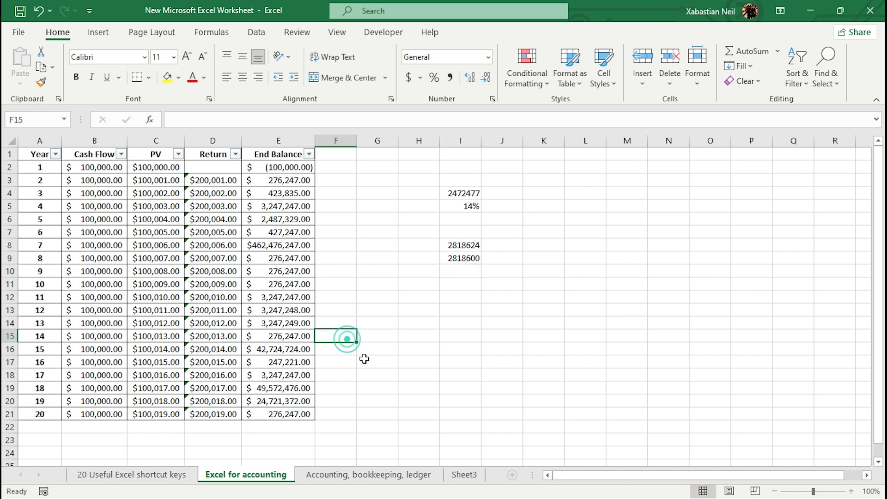
{"action": "type", "text": "1"}
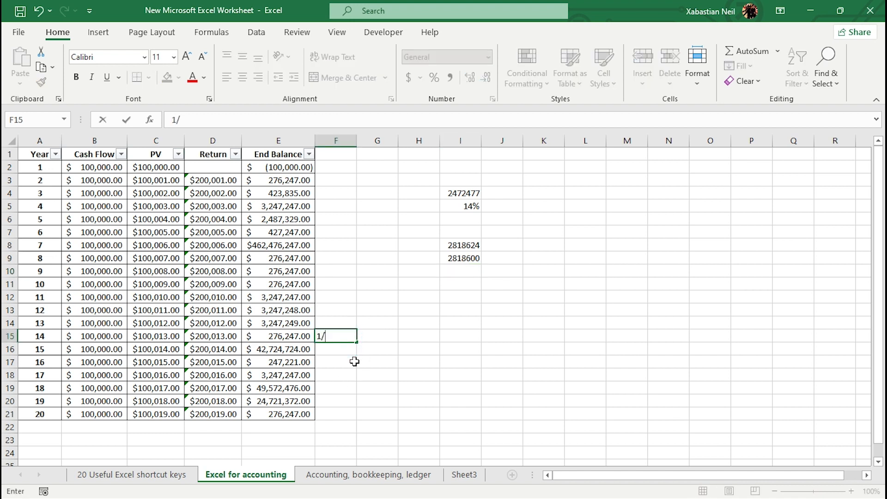
{"action": "type", "text": "/1/2023"}
{"action": "key", "text": "Return"}
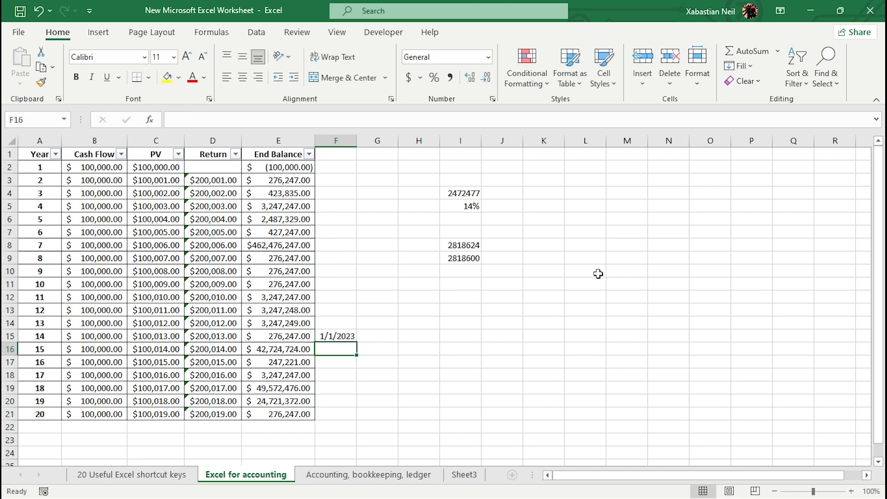
{"action": "left_click", "coordinate": [346, 338]}
{"action": "left_click_drag", "start_coordinate": [354, 340], "coordinate": [399, 414]}
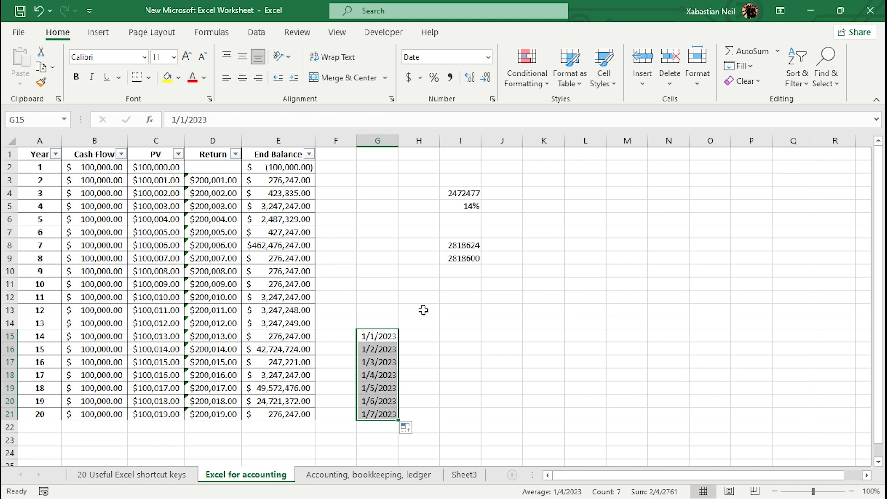
Enter the formula =EOMONTH(G15,0) in cell I15 to return the last day of the month
{"action": "double_click", "coordinate": [452, 339]}
{"action": "type", "text": "="}
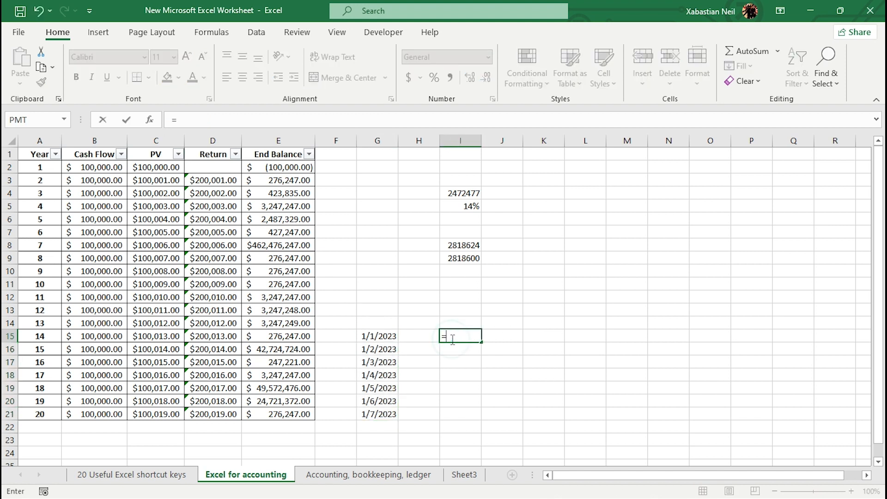
{"action": "type", "text": "EOMONTH"}
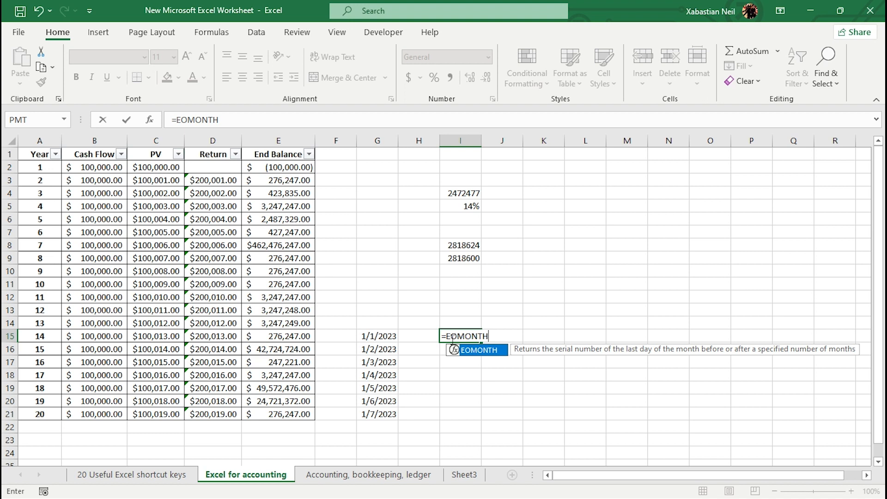
{"action": "type", "text": "("}
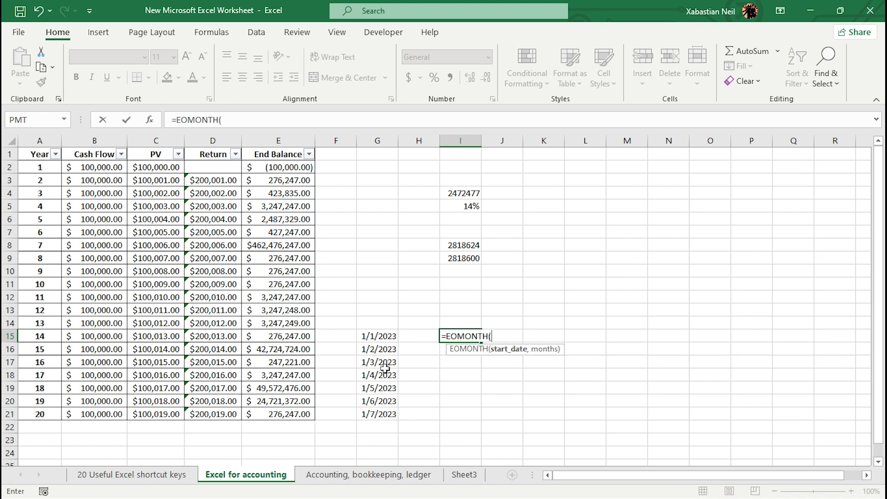
{"action": "left_click", "coordinate": [383, 335]}
{"action": "type", "text": ","}
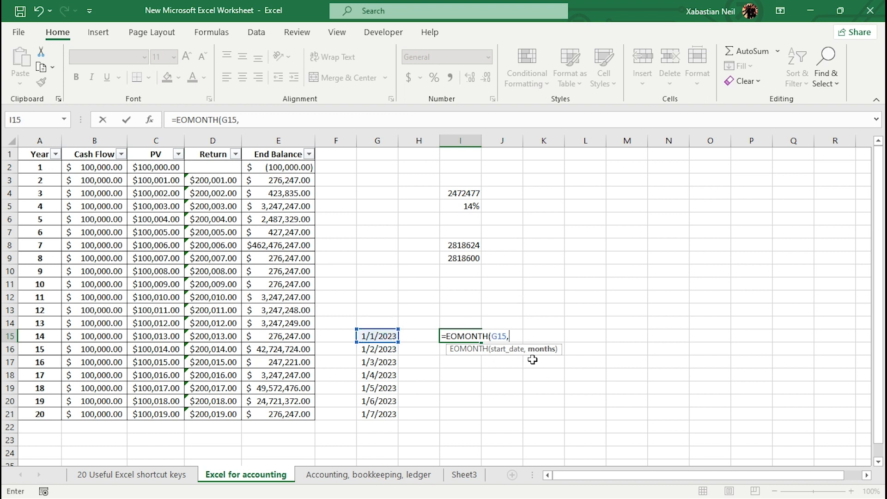
{"action": "type", "text": "0)"}
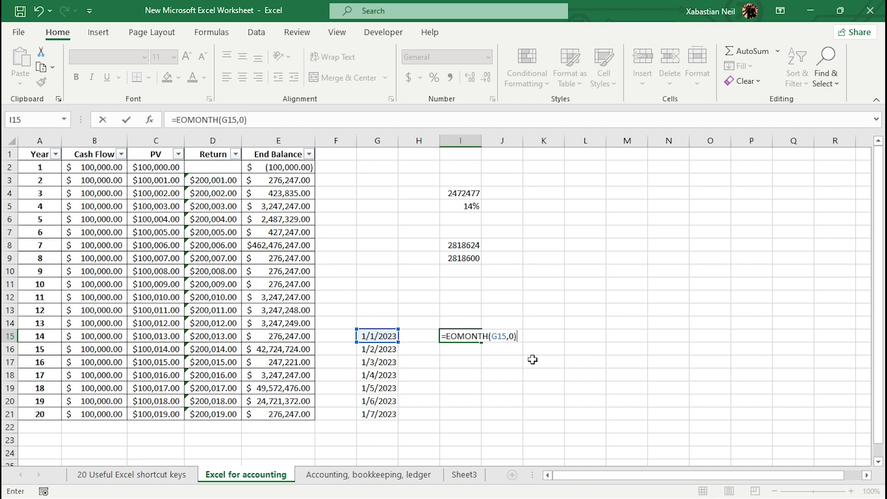
{"action": "key", "text": "ctrl+Return"}
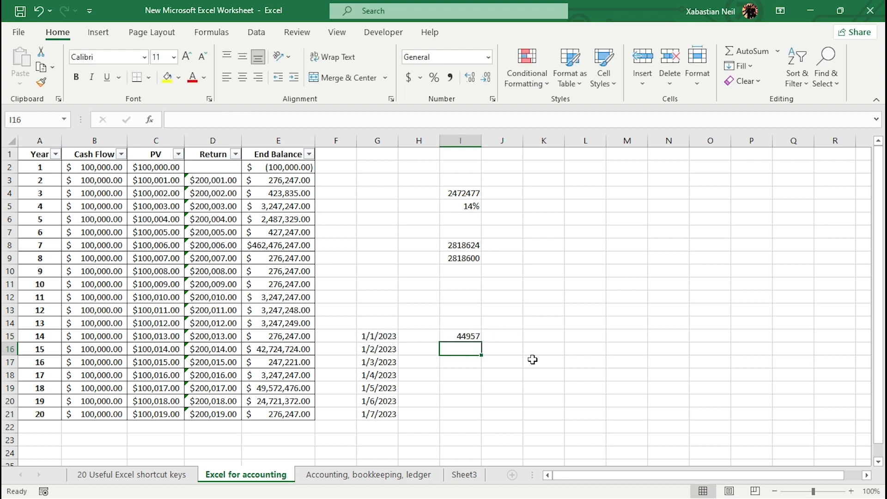
Fill the EOMONTH formula from I15 down to I21 and format the cells as Short Date
{"action": "left_click", "coordinate": [462, 334]}
{"action": "left_click_drag", "start_coordinate": [481, 341], "coordinate": [483, 414]}
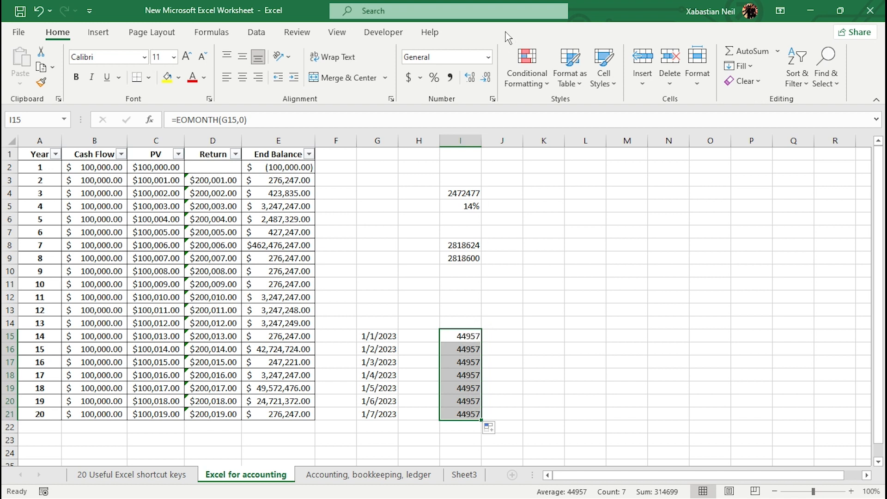
{"action": "left_click", "coordinate": [489, 56]}
{"action": "left_click", "coordinate": [470, 207]}
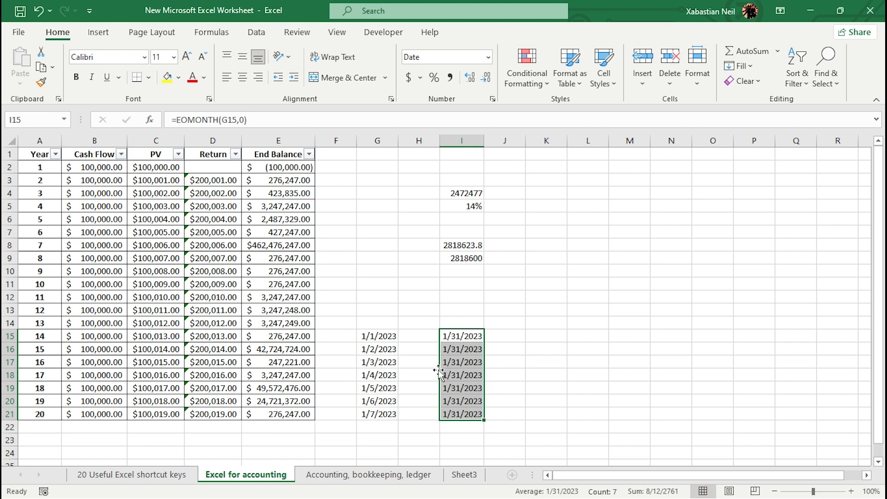
Change the I15 formula to =EOMONTH(G15,1) for the next month's end and fill it down to I21
{"action": "double_click", "coordinate": [460, 336]}
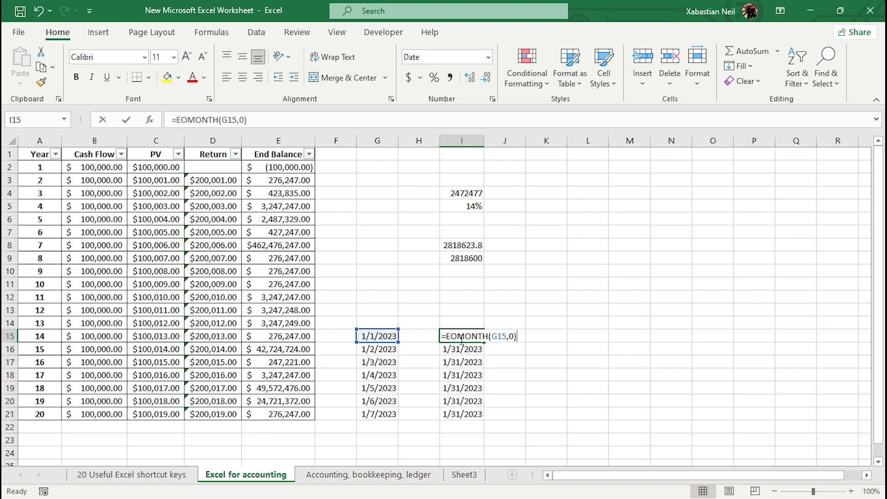
{"action": "left_click", "coordinate": [515, 336]}
{"action": "key", "text": "Left"}
{"action": "key", "text": "BackSpace"}
{"action": "type", "text": "1"}
{"action": "key", "text": "Return"}
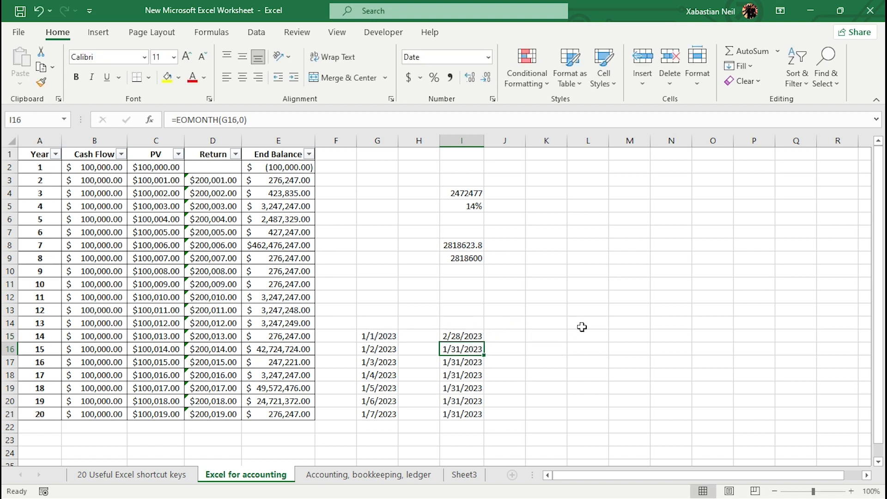
{"action": "left_click", "coordinate": [478, 334]}
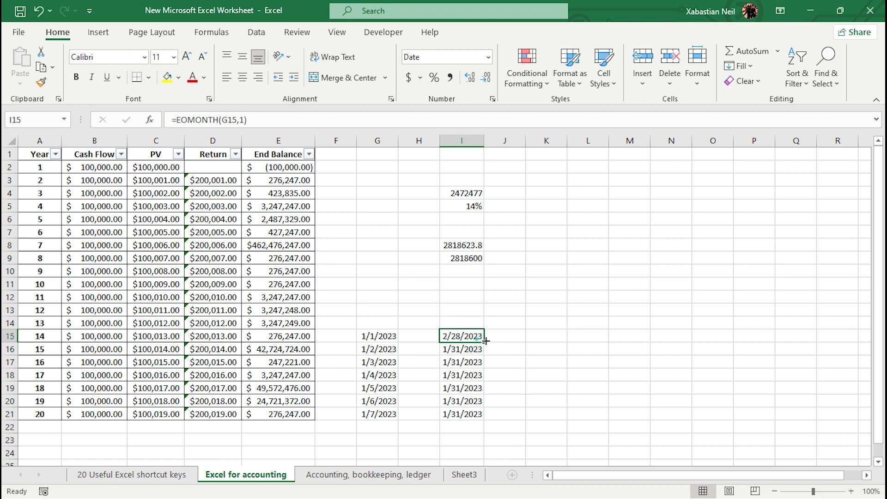
{"action": "left_click_drag", "start_coordinate": [483, 344], "coordinate": [486, 417]}
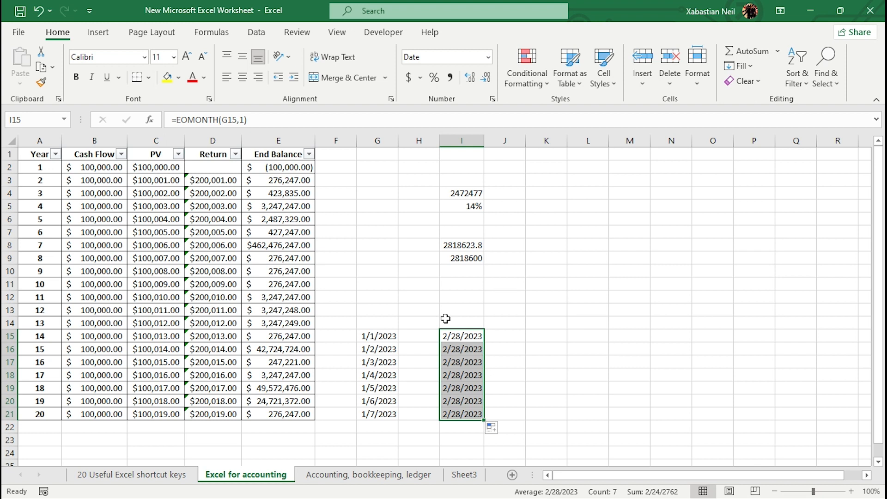
Change the I15 formula to =EOMONTH(G15,-1) for the previous month's end and fill it down to I21
{"action": "double_click", "coordinate": [474, 336]}
{"action": "left_click", "coordinate": [508, 336]}
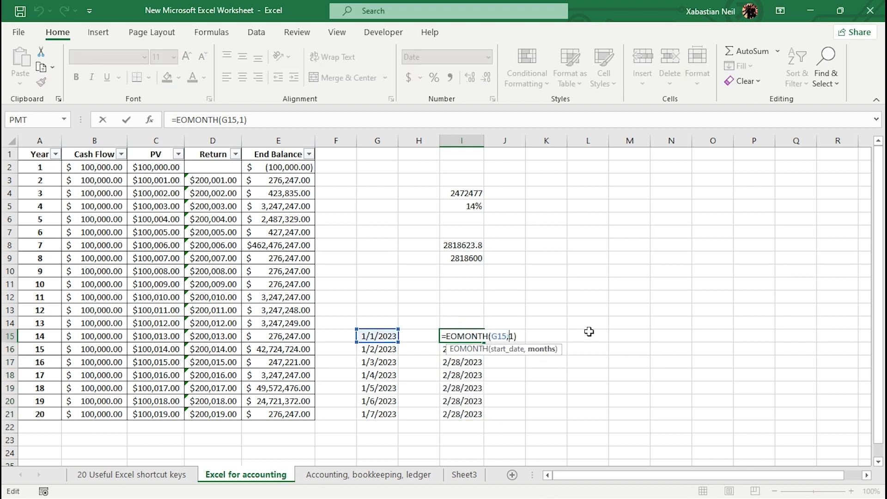
{"action": "type", "text": "-"}
{"action": "key", "text": "Return"}
{"action": "left_click", "coordinate": [469, 331]}
{"action": "left_click_drag", "start_coordinate": [487, 341], "coordinate": [489, 418]}
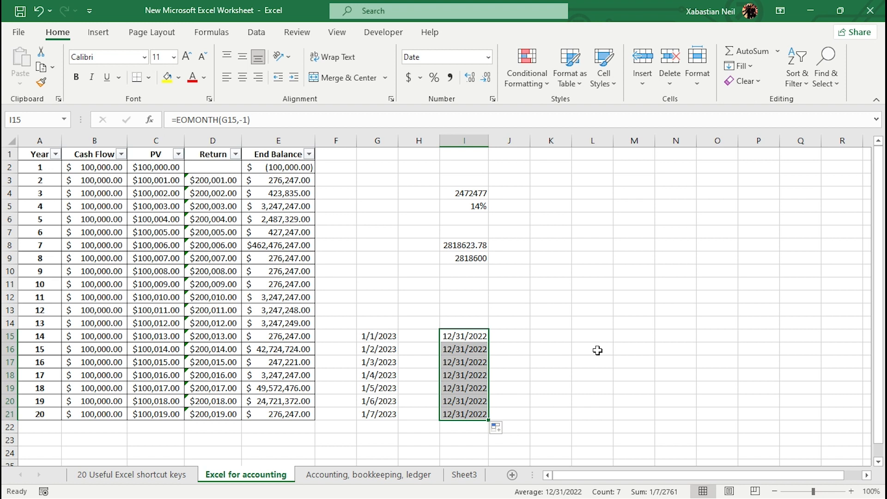
Enter 12 in cell K14 as the number of months to add
{"action": "left_click", "coordinate": [551, 337]}
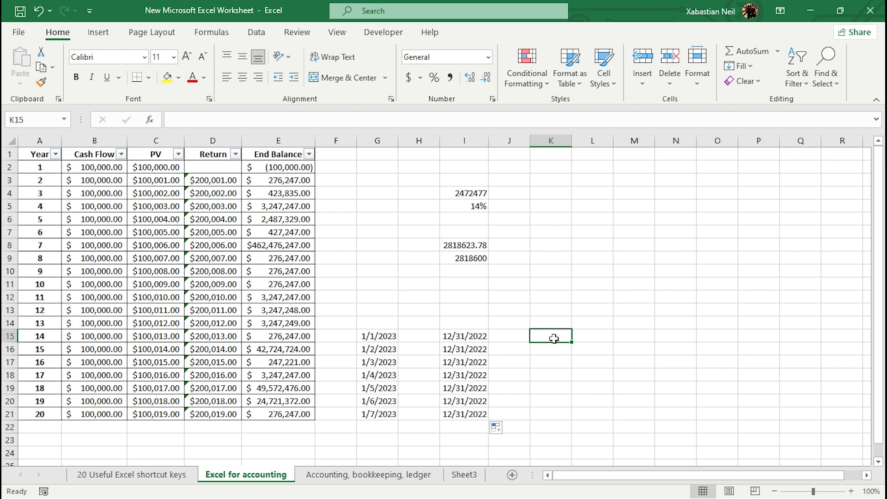
{"action": "double_click", "coordinate": [554, 338]}
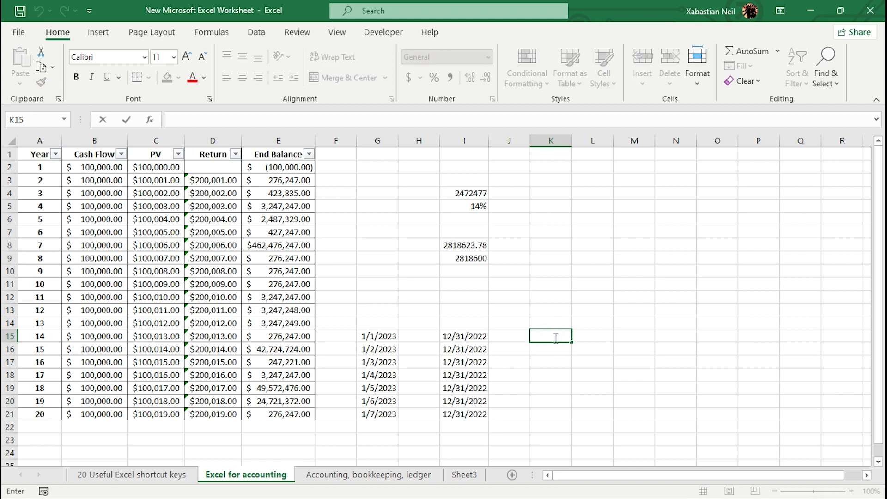
{"action": "left_click", "coordinate": [543, 324]}
{"action": "type", "text": "12"}
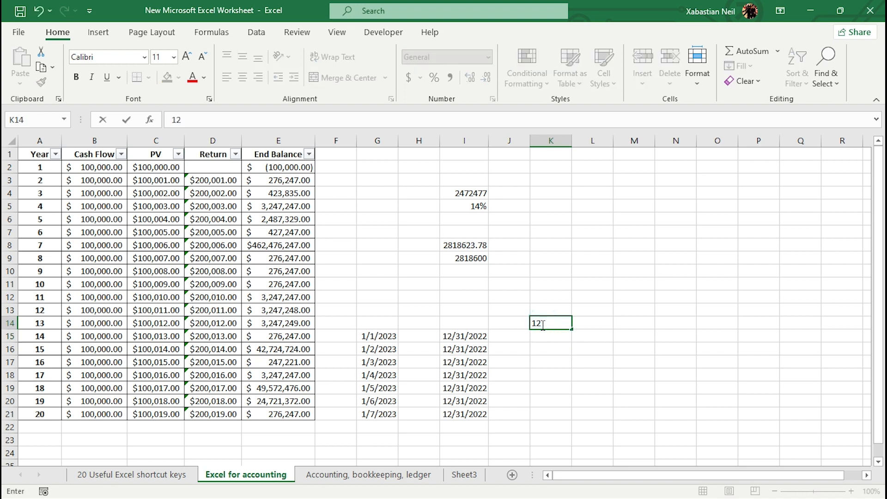
Enter the formula =EDATE(G15,K14) in cell K15 to shift the first date by the months in K14
{"action": "left_click", "coordinate": [540, 334]}
{"action": "double_click", "coordinate": [539, 334]}
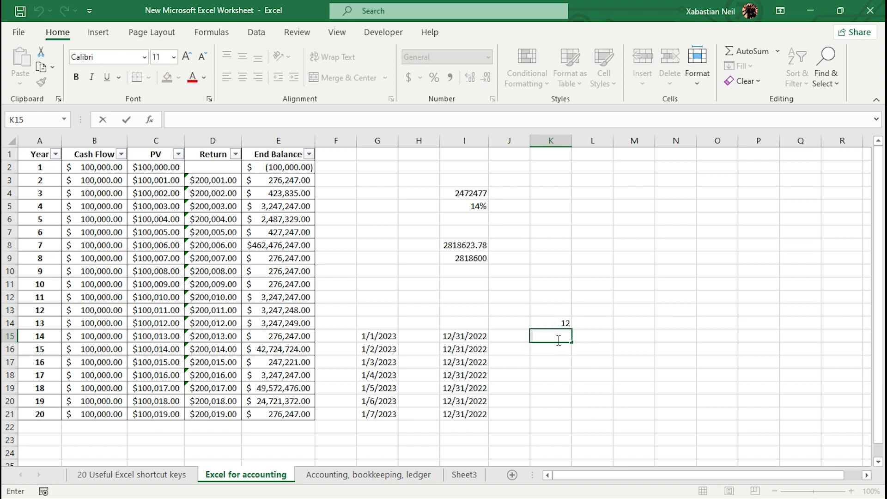
{"action": "type", "text": "="}
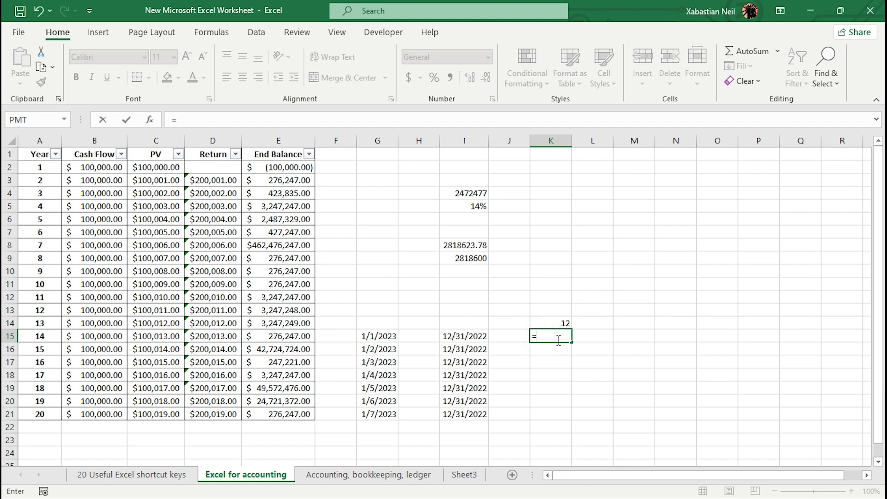
{"action": "type", "text": "EDATE("}
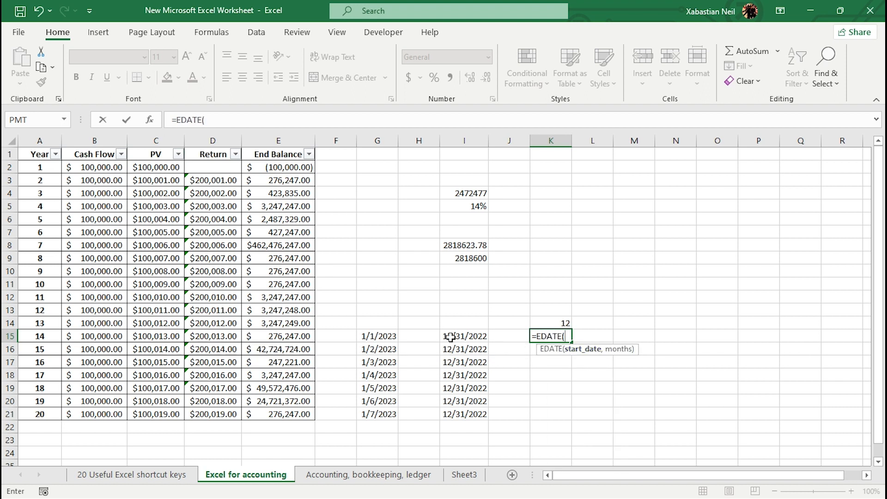
{"action": "left_click", "coordinate": [372, 335]}
{"action": "type", "text": ","}
{"action": "left_click", "coordinate": [566, 324]}
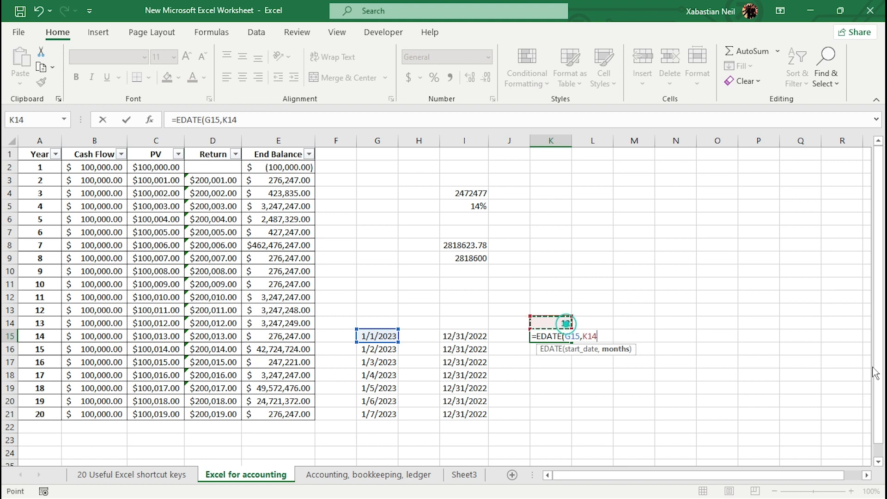
{"action": "type", "text": ")"}
{"action": "key", "text": "Return"}
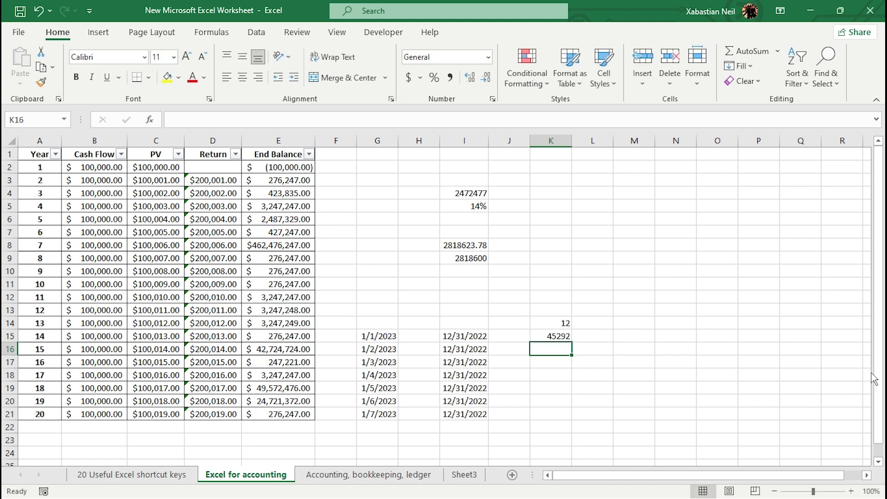
Fill the EDATE formula from K15 down to K21 and format the cells as Short Date
{"action": "left_click", "coordinate": [559, 336]}
{"action": "left_click_drag", "start_coordinate": [572, 342], "coordinate": [567, 418]}
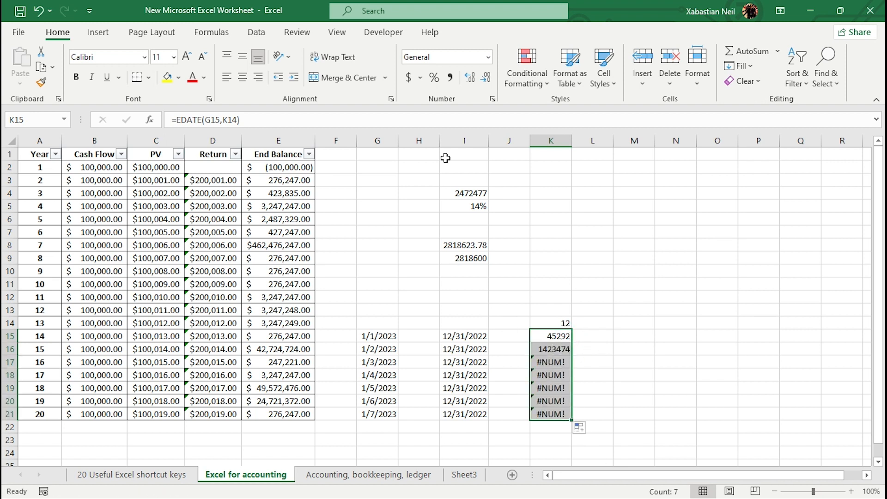
{"action": "left_click", "coordinate": [488, 57]}
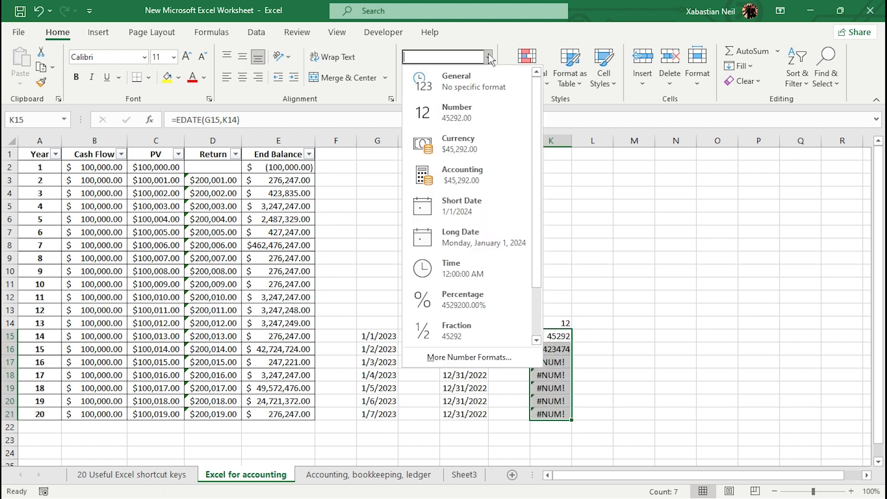
{"action": "left_click", "coordinate": [492, 219]}
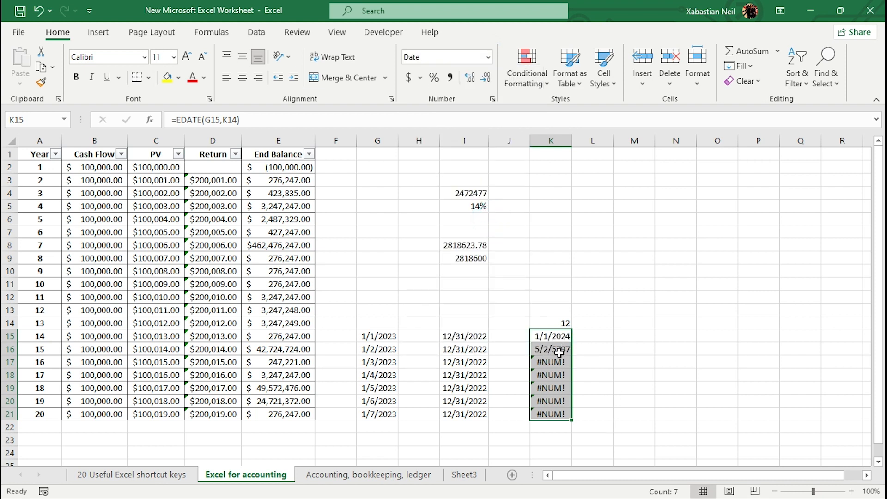
Inspect the EDATE formulas in K18 and K17, and open the help on the error in K17
{"action": "double_click", "coordinate": [553, 373]}
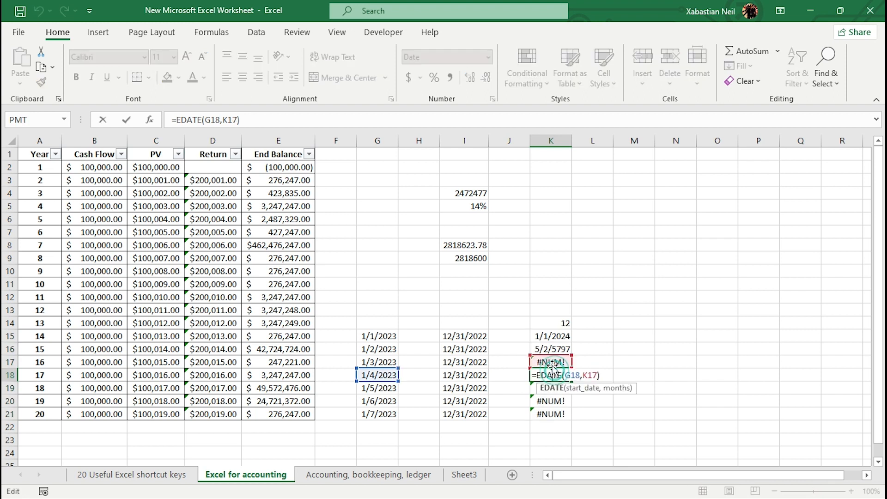
{"action": "double_click", "coordinate": [553, 362]}
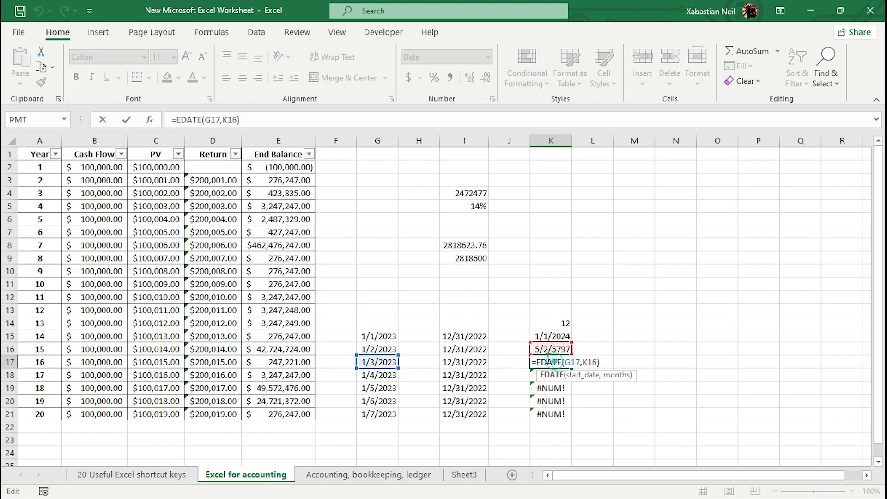
{"action": "left_click", "coordinate": [526, 366]}
{"action": "left_click", "coordinate": [537, 363]}
{"action": "left_click", "coordinate": [521, 364]}
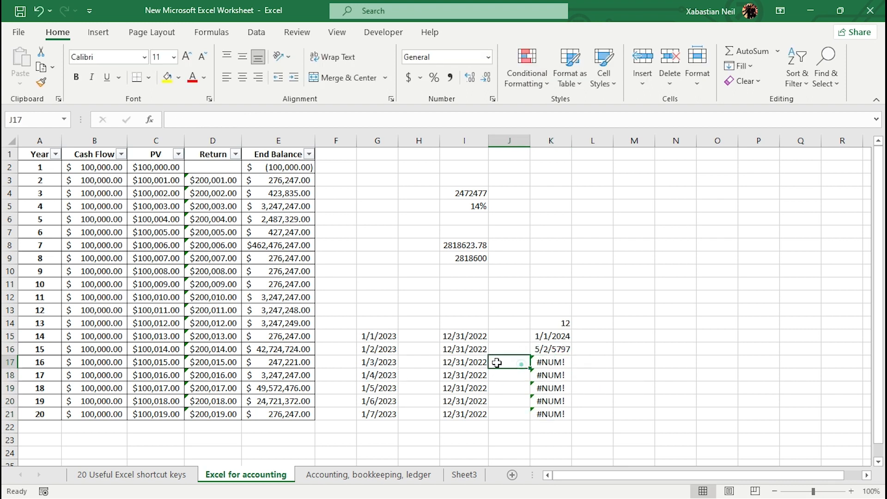
{"action": "left_click", "coordinate": [538, 362]}
{"action": "left_click", "coordinate": [516, 362]}
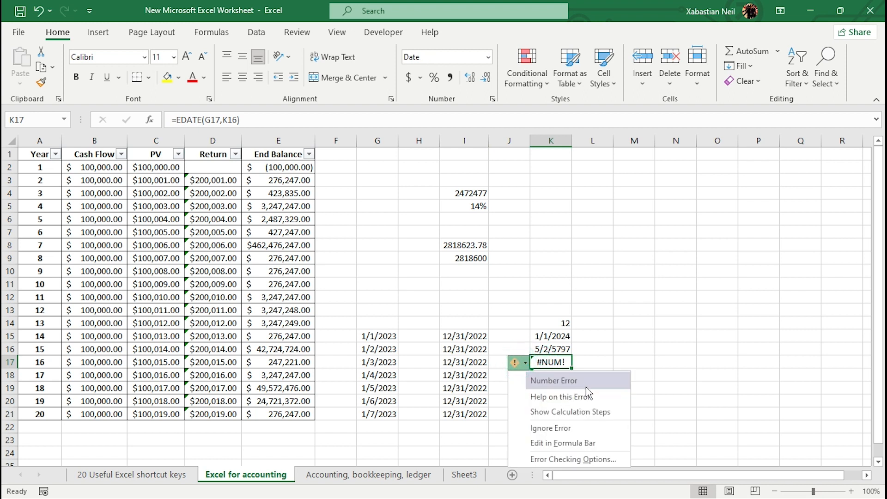
{"action": "left_click", "coordinate": [574, 396]}
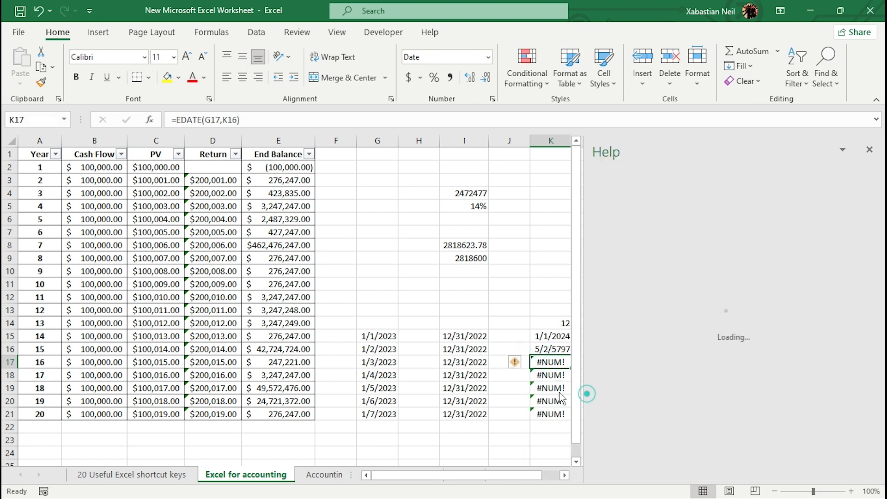
Close the help and clear the EDATE formulas showing #NUM! errors from cells K17 to K21
{"action": "left_click", "coordinate": [869, 150]}
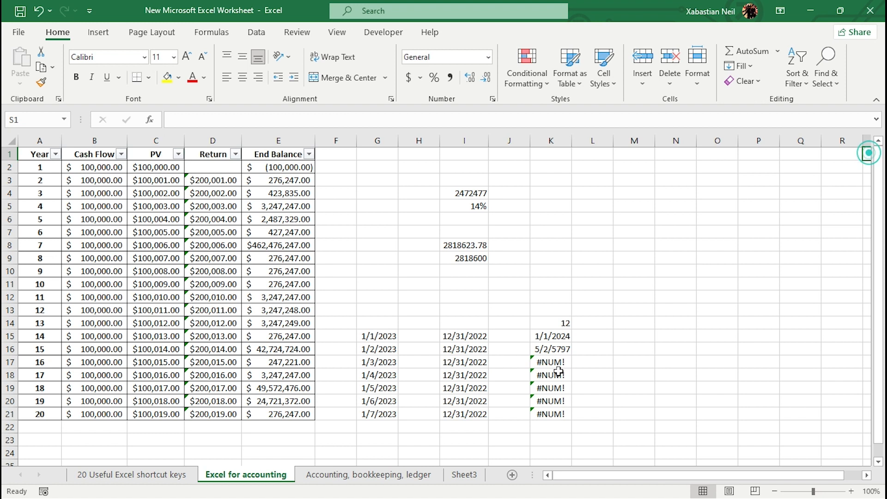
{"action": "double_click", "coordinate": [555, 363]}
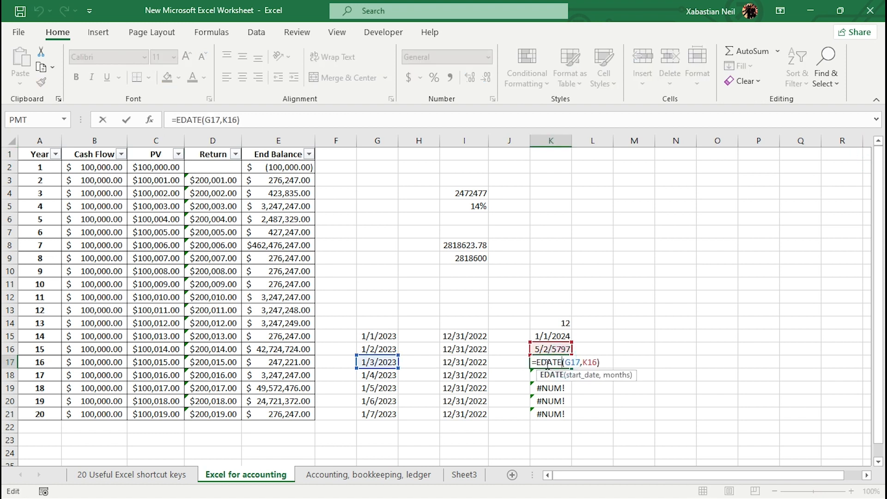
{"action": "key", "text": "Escape"}
{"action": "left_click_drag", "start_coordinate": [561, 363], "coordinate": [559, 414]}
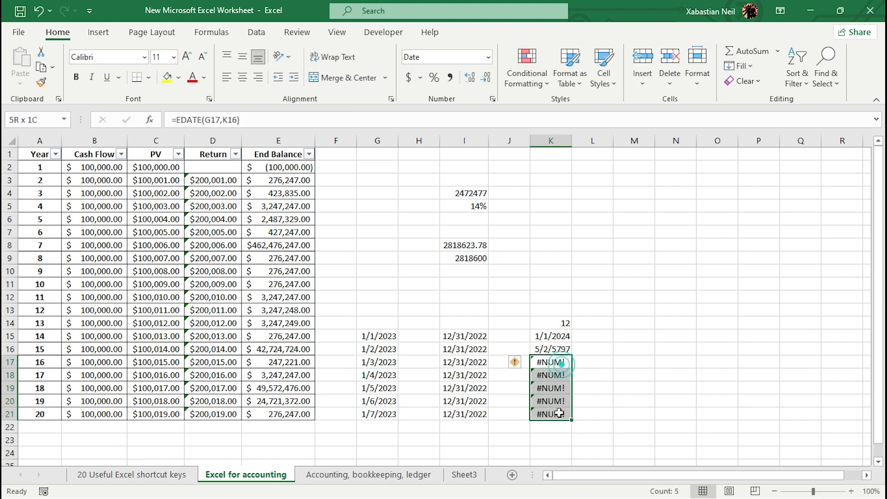
{"action": "key", "text": "Delete"}
{"action": "left_click", "coordinate": [562, 362]}
{"action": "key", "text": "BackSpace"}
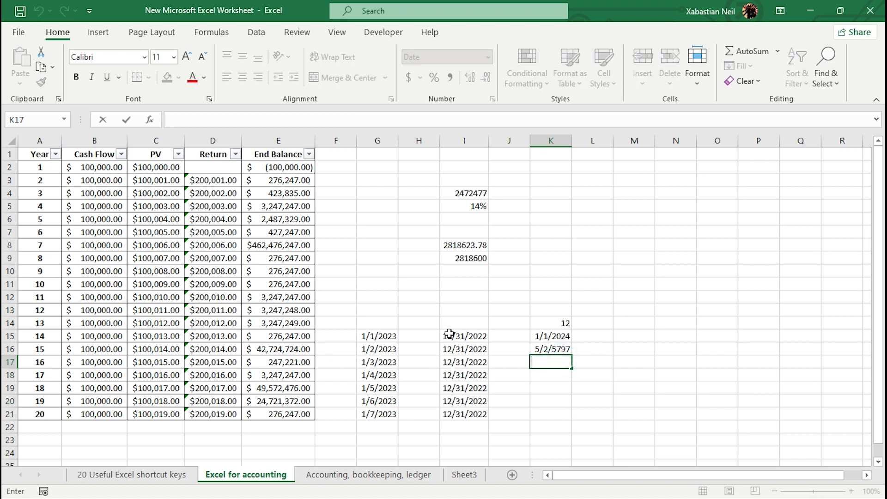
Try to fill the EDATE formula from K16 down to K21 again
{"action": "left_click", "coordinate": [565, 352]}
{"action": "left_click_drag", "start_coordinate": [570, 355], "coordinate": [573, 419]}
{"action": "left_click_drag", "start_coordinate": [573, 420], "coordinate": [570, 362]}
Begin a NETWORKDAYS.INTL formula in cell M15
{"action": "left_click", "coordinate": [631, 337]}
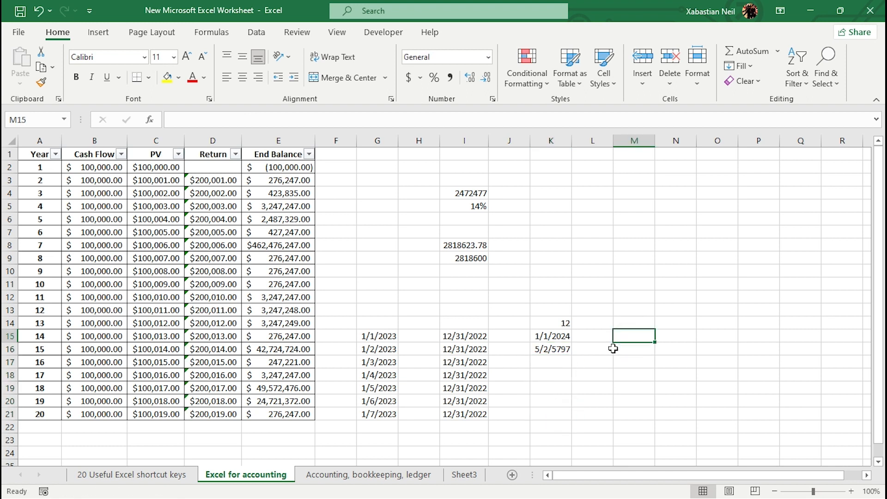
{"action": "key", "text": "F2"}
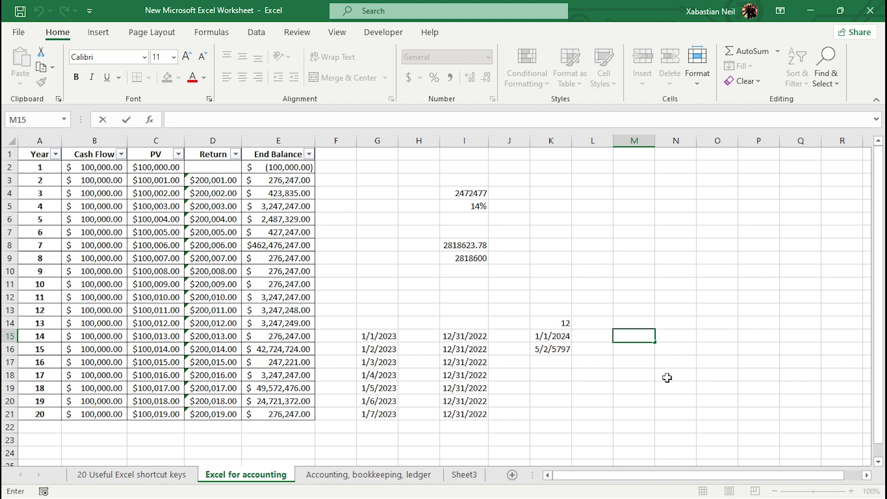
{"action": "type", "text": "=WOR"}
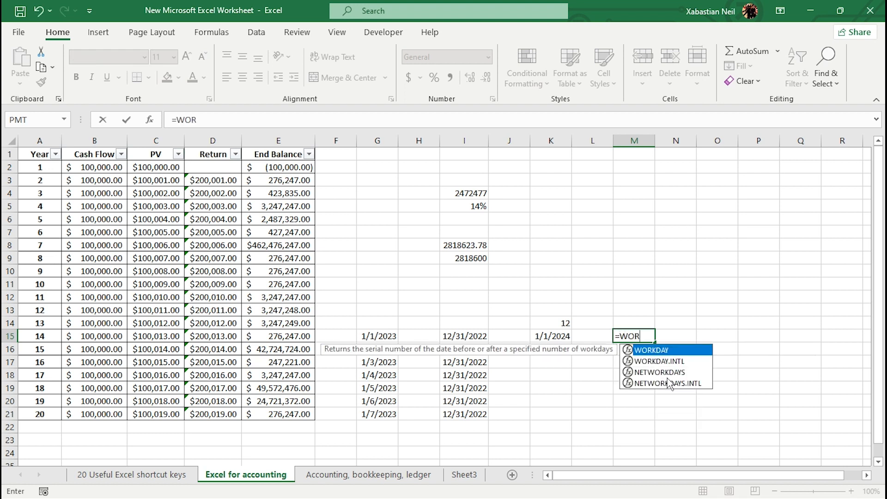
{"action": "type", "text": "KDAYS"}
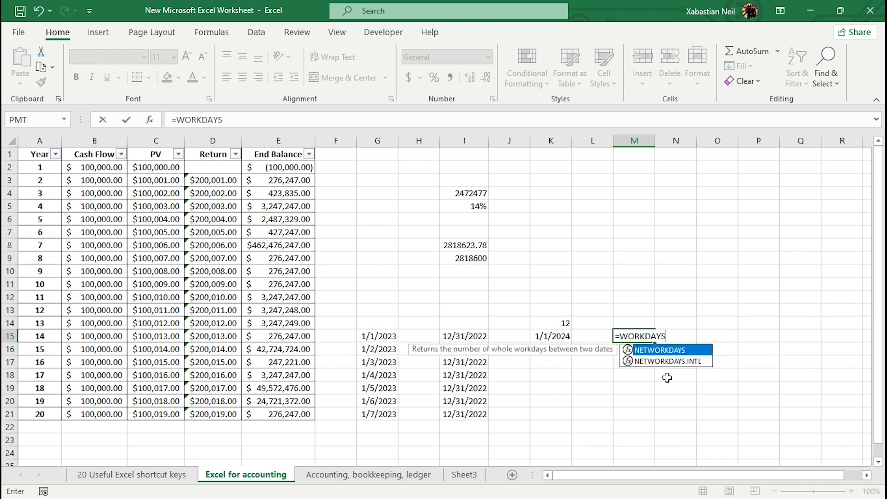
{"action": "key", "text": "Tab"}
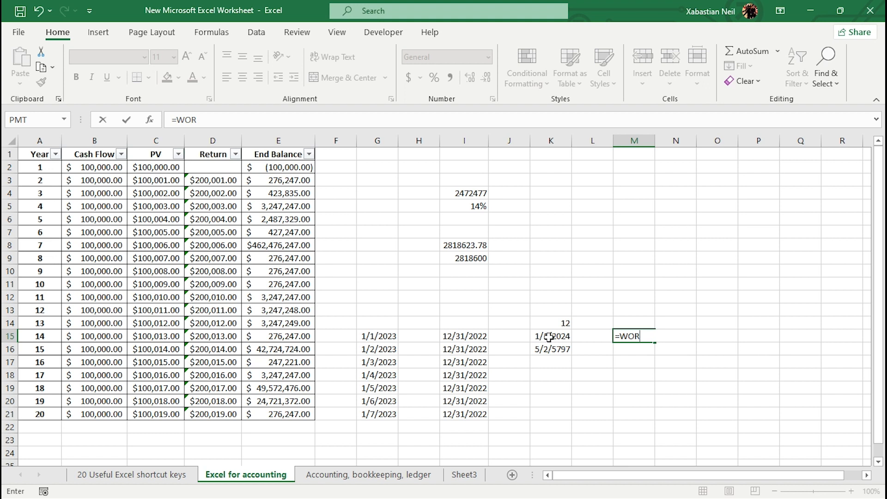
{"action": "left_click", "coordinate": [643, 335]}
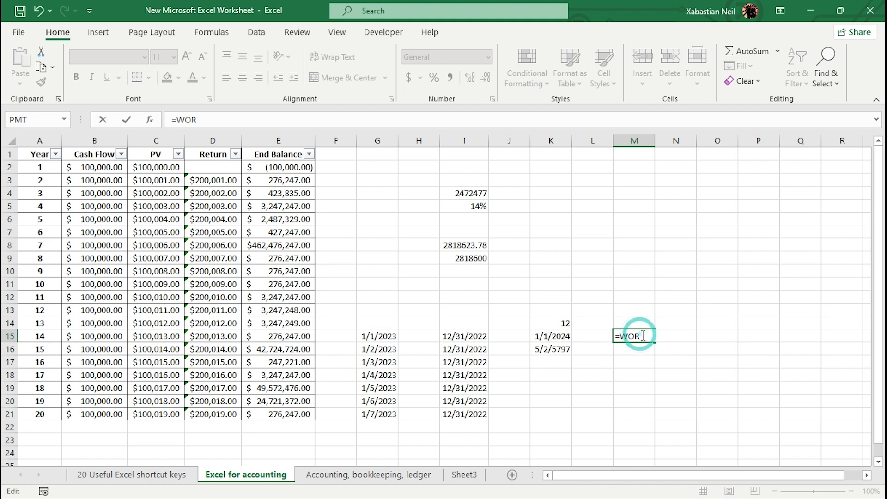
{"action": "type", "text": "KDAYS"}
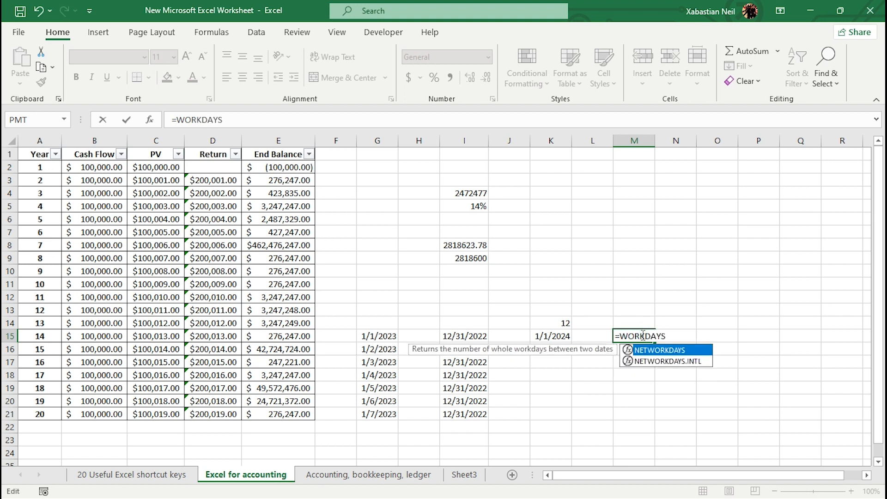
{"action": "double_click", "coordinate": [674, 362]}
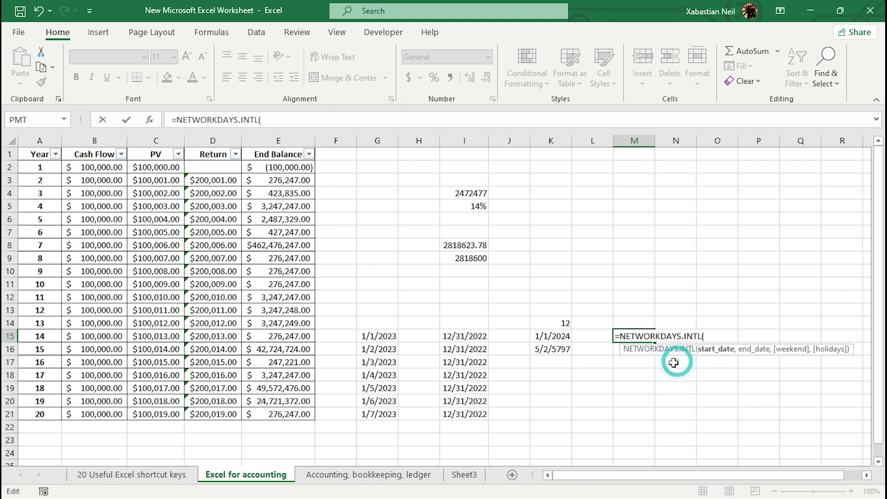
{"action": "left_click", "coordinate": [378, 336]}
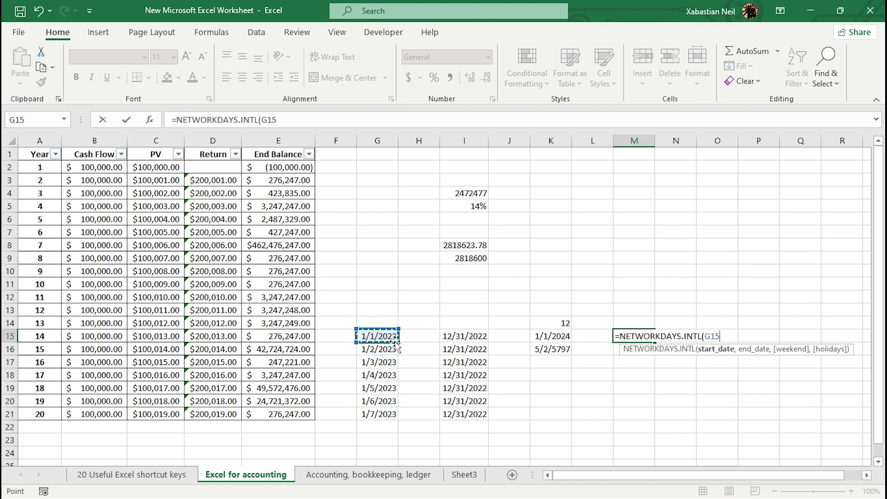
{"action": "type", "text": ","}
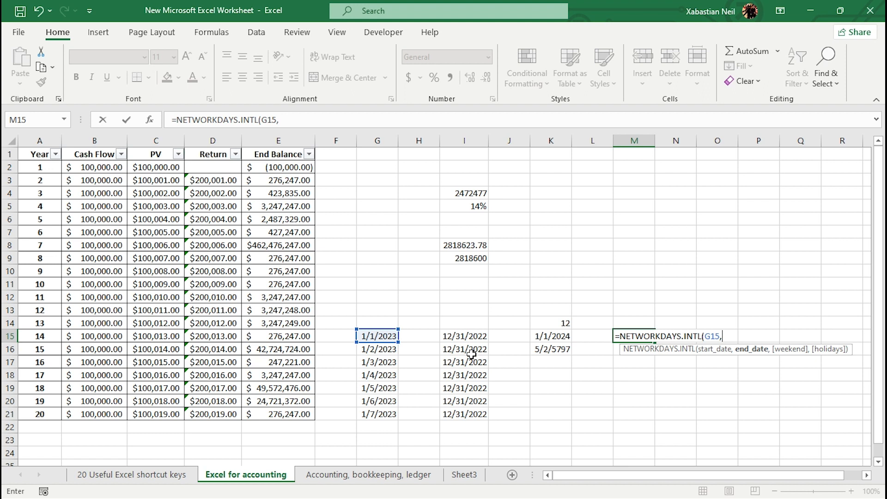
{"action": "key", "text": "BackSpace"}
{"action": "key", "text": "BackSpace"}
{"action": "key", "text": "BackSpace"}
{"action": "key", "text": "BackSpace"}
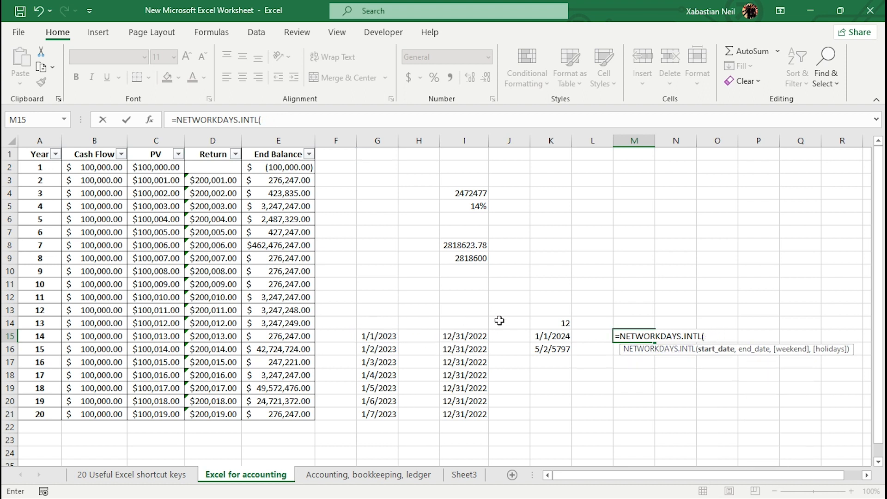
Use I15 as the start date and G15 as the end date in the NETWORKDAYS.INTL formula
{"action": "left_click", "coordinate": [468, 338]}
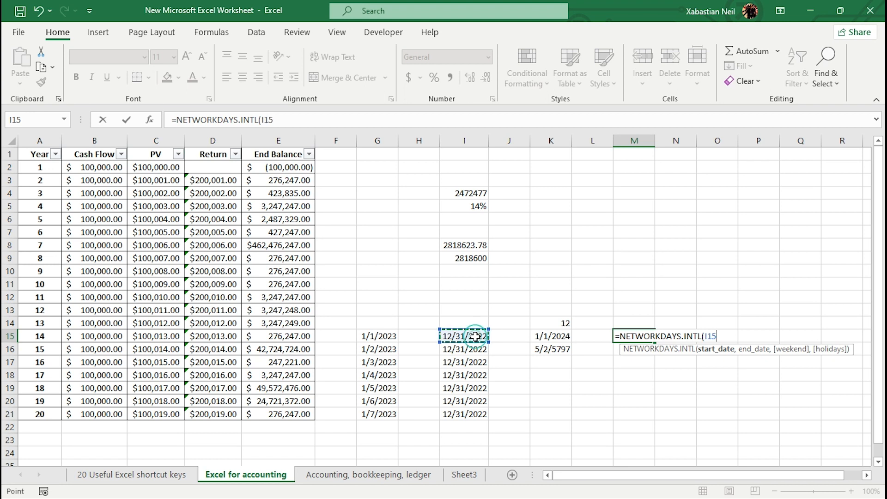
{"action": "type", "text": ","}
{"action": "left_click", "coordinate": [374, 337]}
{"action": "type", "text": ","}
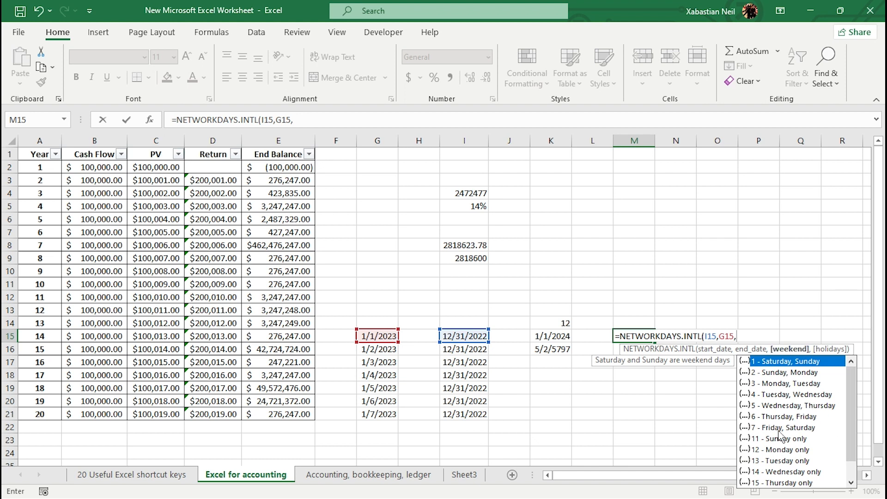
Set the weekend argument to 12 - Monday only and the holidays argument to 4, and enter the formula in M15
{"action": "scroll", "coordinate": [830, 483], "scroll_direction": "down", "scroll_amount": 1}
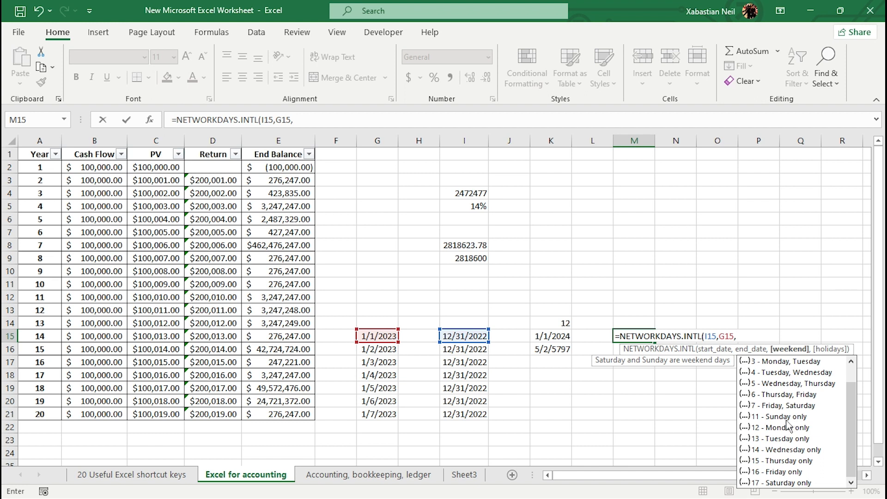
{"action": "scroll", "coordinate": [789, 425], "scroll_direction": "up", "scroll_amount": 1}
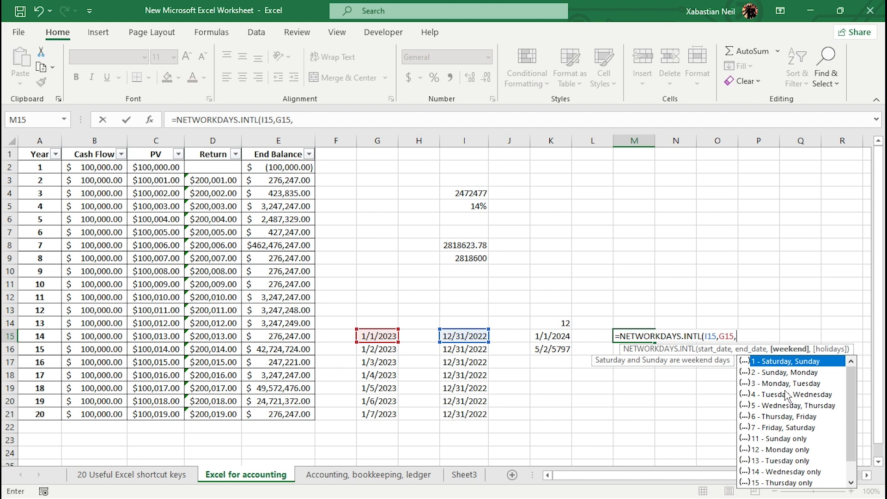
{"action": "scroll", "coordinate": [782, 371], "scroll_direction": "down", "scroll_amount": 1}
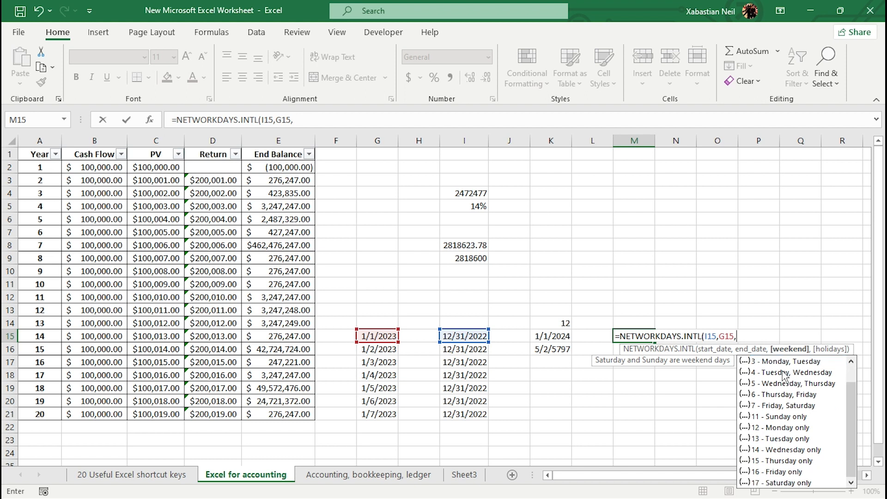
{"action": "scroll", "coordinate": [773, 421], "scroll_direction": "up", "scroll_amount": 1}
{"action": "scroll", "coordinate": [773, 421], "scroll_direction": "down", "scroll_amount": 1}
{"action": "scroll", "coordinate": [774, 418], "scroll_direction": "up", "scroll_amount": 1}
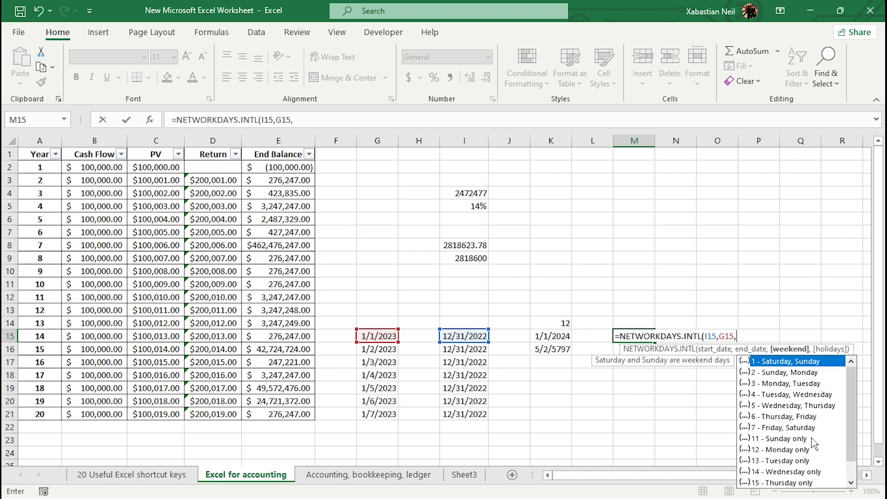
{"action": "scroll", "coordinate": [814, 436], "scroll_direction": "down", "scroll_amount": 1}
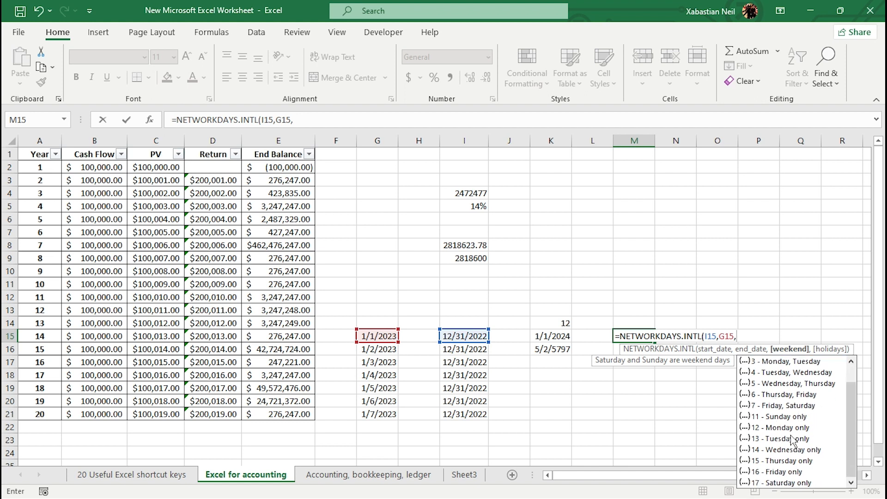
{"action": "double_click", "coordinate": [802, 428]}
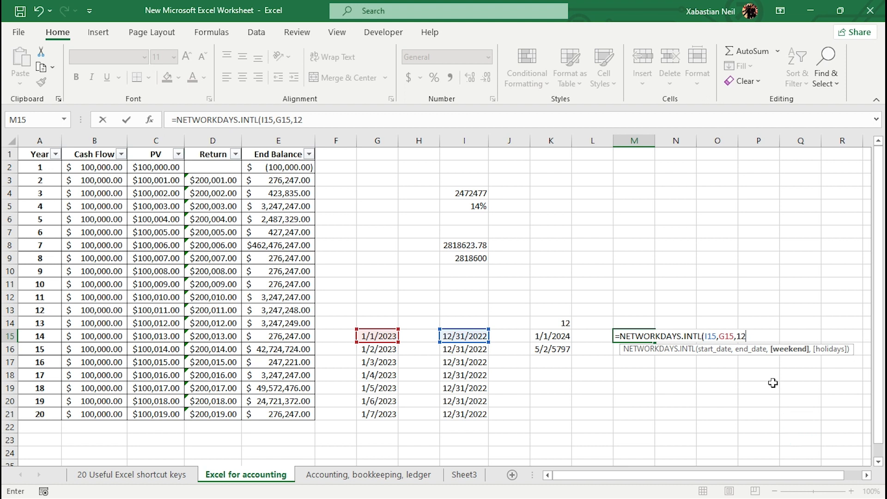
{"action": "type", "text": ","}
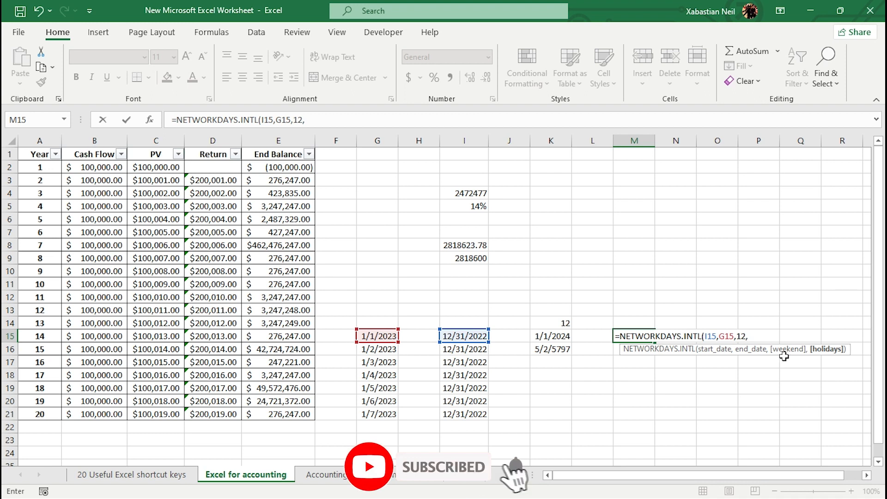
{"action": "type", "text": "4)"}
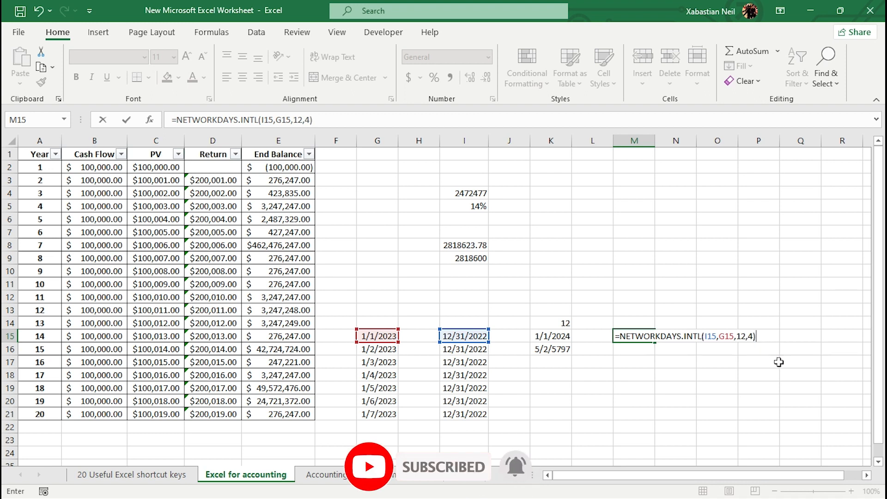
{"action": "key", "text": "Return"}
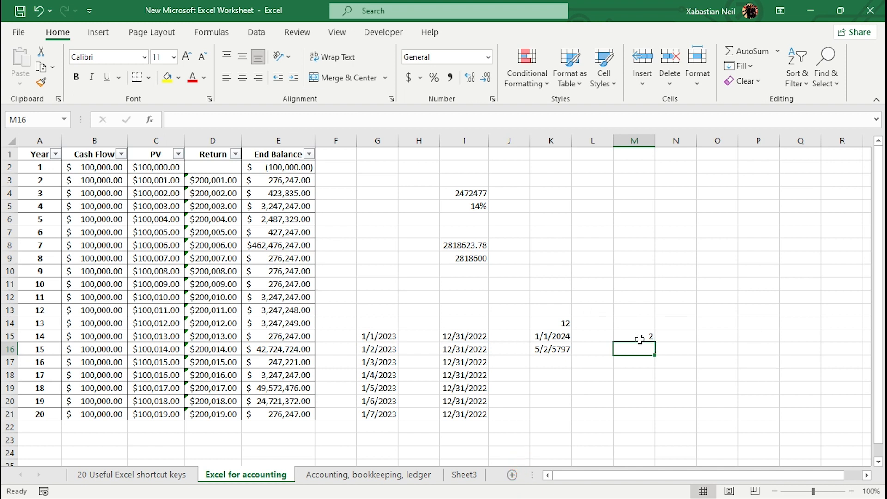
Inspect the holidays argument of the NETWORKDAYS.INTL formula in M15
{"action": "double_click", "coordinate": [641, 340]}
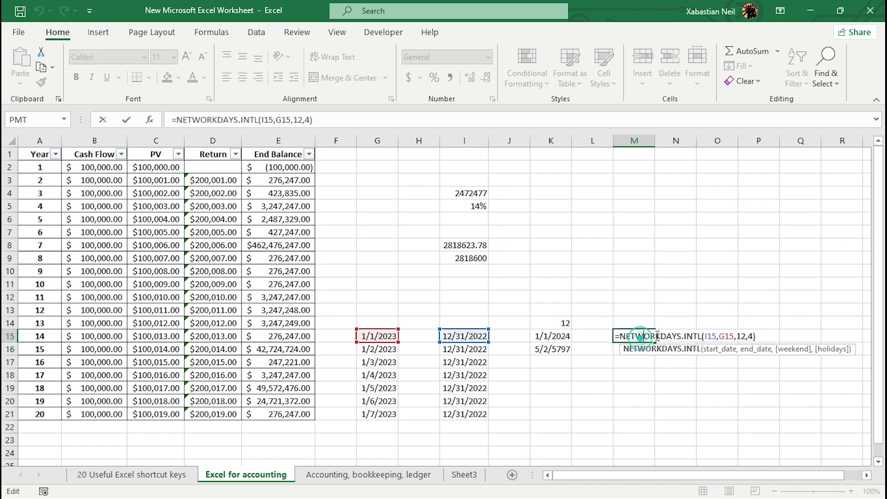
{"action": "left_click", "coordinate": [754, 336]}
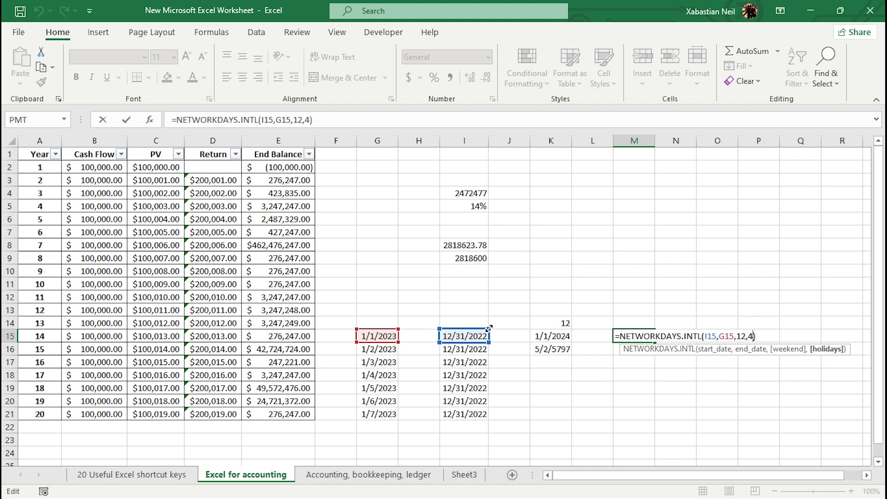
{"action": "left_click", "coordinate": [611, 374]}
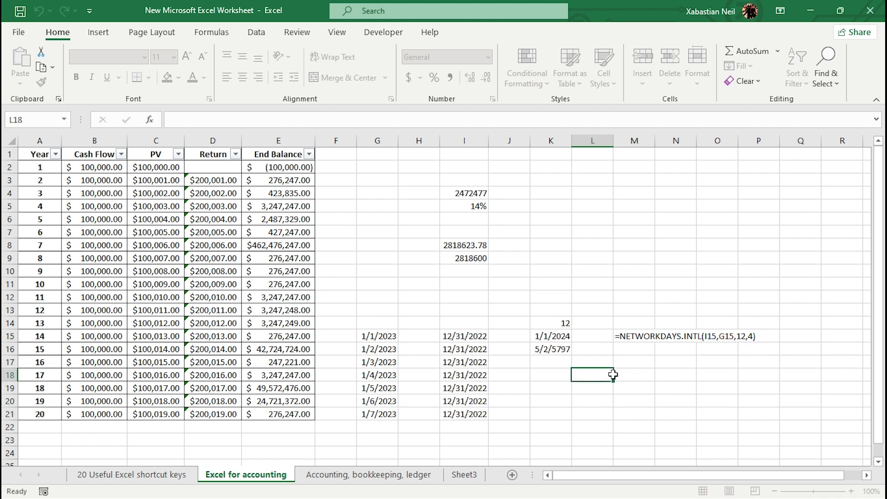
Enter the date 30/1/2023 in cell K18
{"action": "left_click", "coordinate": [529, 381]}
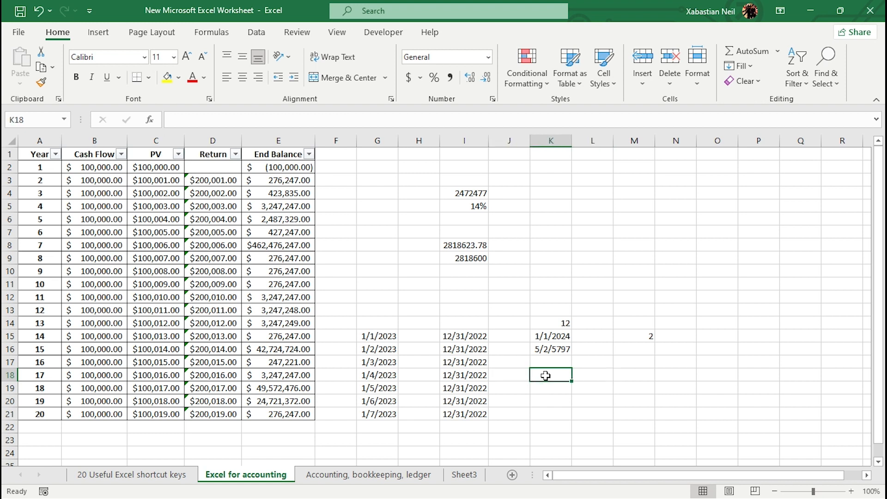
{"action": "double_click", "coordinate": [546, 375]}
{"action": "type", "text": "30/1"}
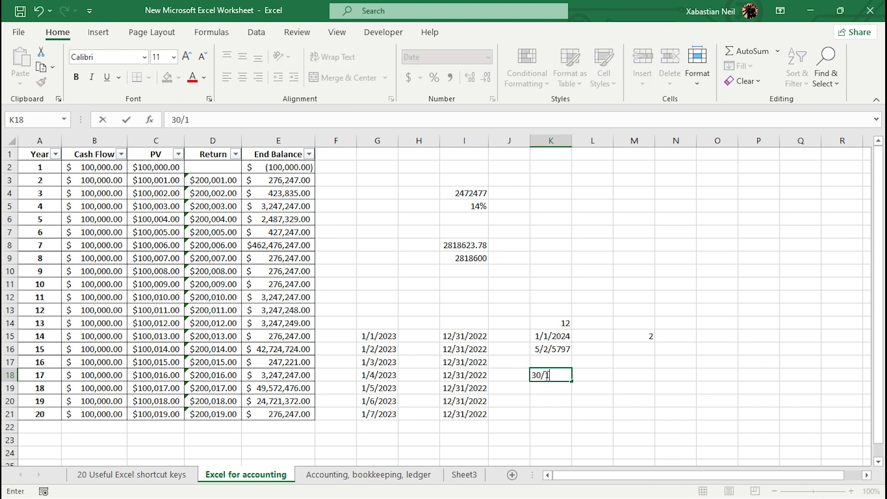
{"action": "type", "text": "/2023"}
{"action": "key", "text": "Return"}
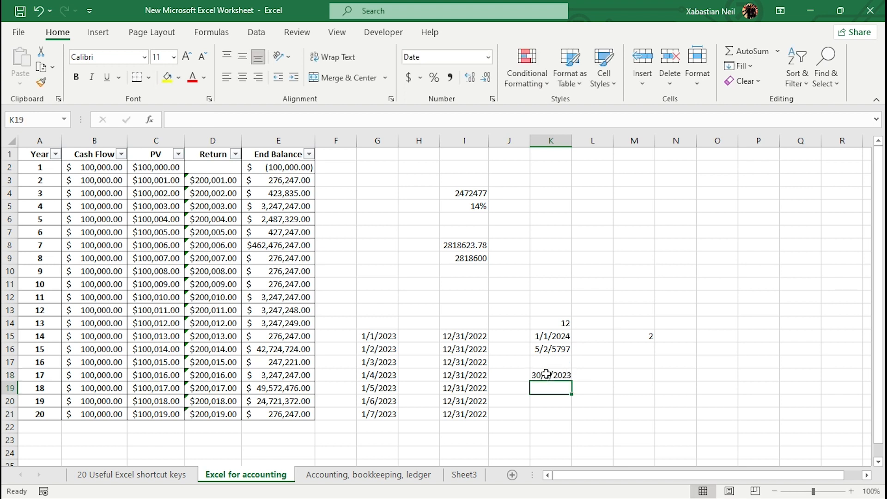
Check the end date argument of the NETWORKDAYS.INTL formula in M15
{"action": "double_click", "coordinate": [649, 336]}
{"action": "left_click", "coordinate": [733, 335]}
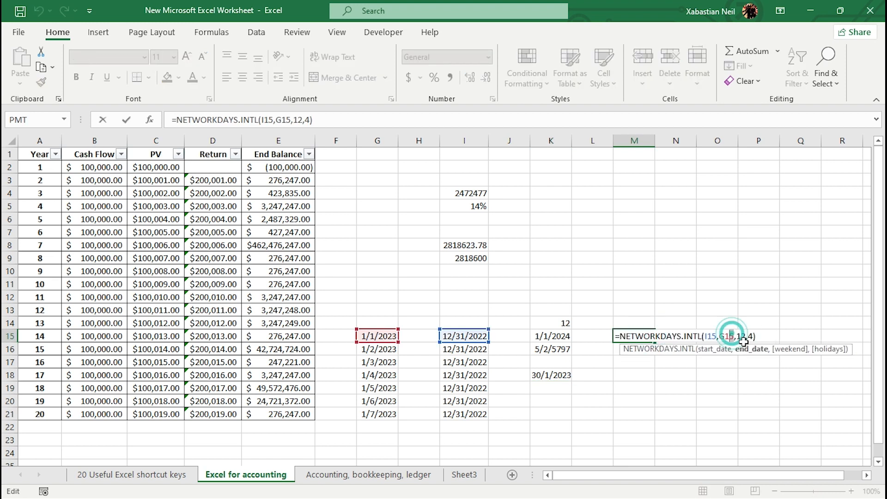
{"action": "left_click", "coordinate": [615, 406]}
Begin a NETWORKDAYS.INTL formula in M18 with G15 as the start date and K18 as the end date
{"action": "double_click", "coordinate": [637, 374]}
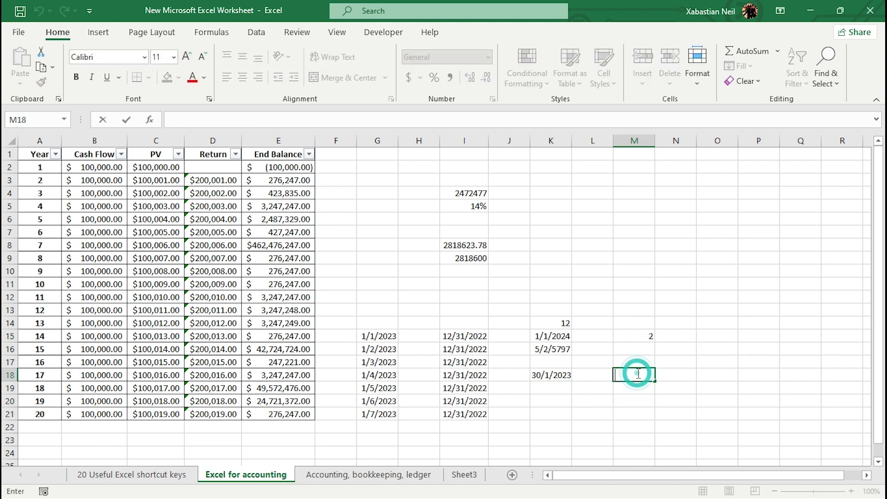
{"action": "type", "text": "=NETWORKDA"}
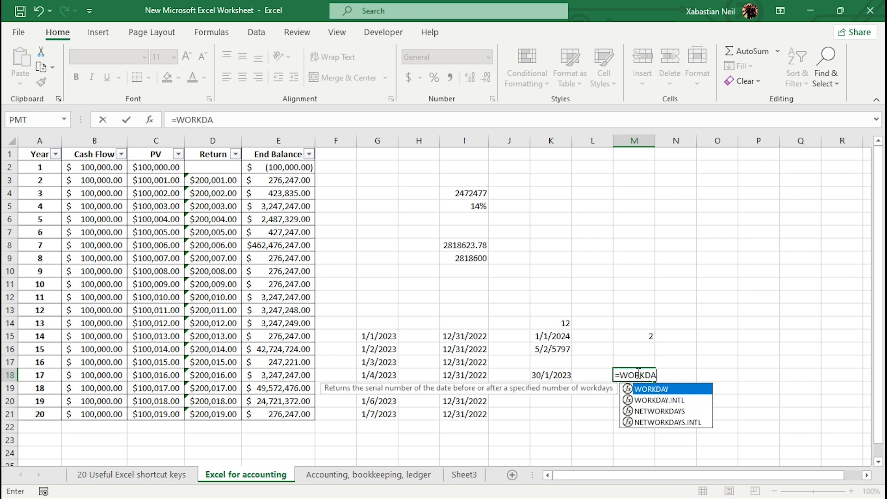
{"action": "type", "text": "YS"}
{"action": "double_click", "coordinate": [698, 403]}
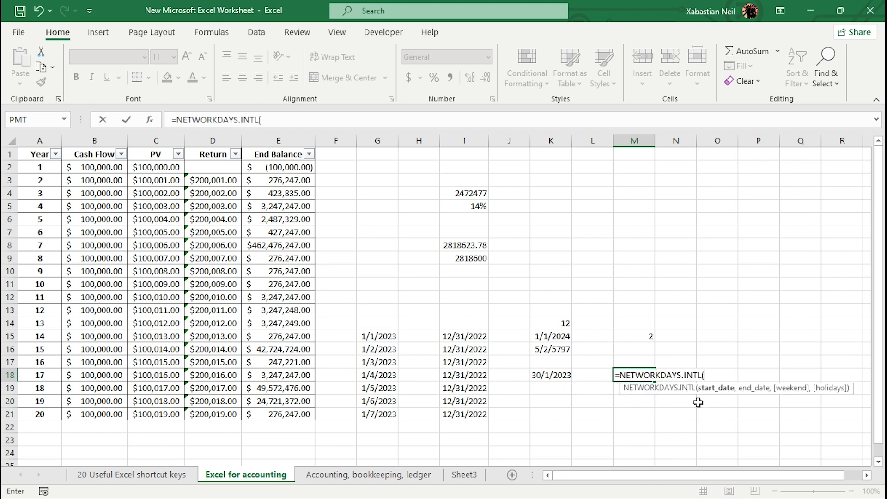
{"action": "left_click", "coordinate": [389, 339]}
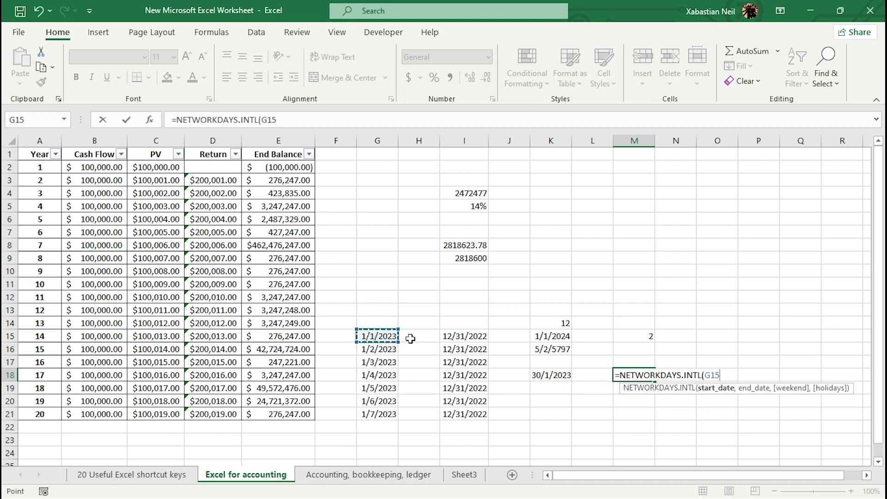
{"action": "type", "text": ","}
{"action": "left_click", "coordinate": [569, 375]}
Set the weekend argument to 11 - Sunday only and the holidays argument to 2, and enter the formula in M18
{"action": "type", "text": ","}
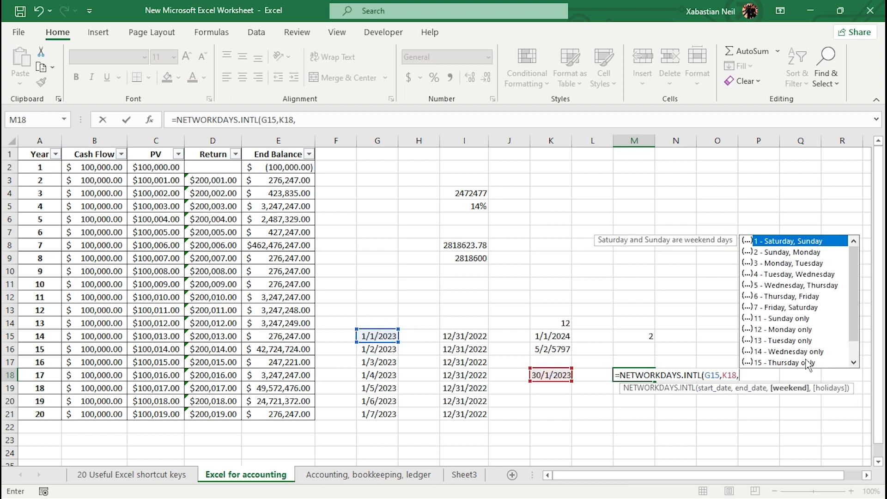
{"action": "scroll", "coordinate": [802, 338], "scroll_direction": "down", "scroll_amount": 1}
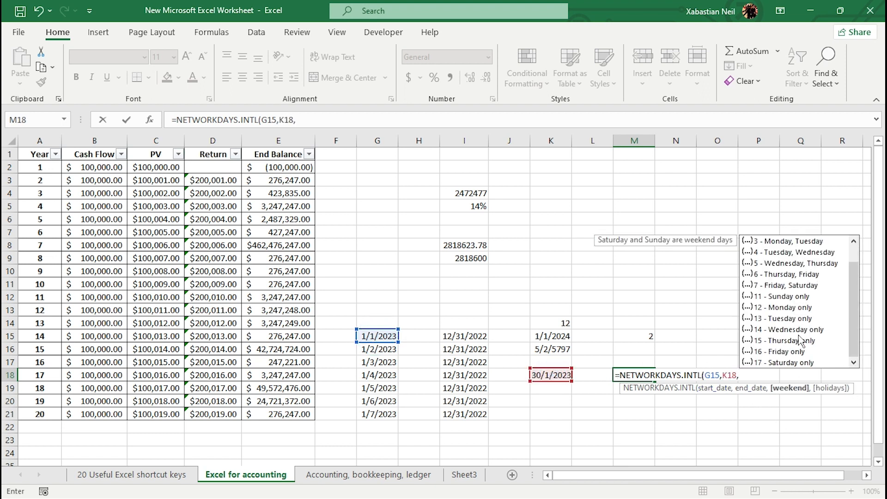
{"action": "double_click", "coordinate": [803, 296]}
{"action": "type", "text": ","}
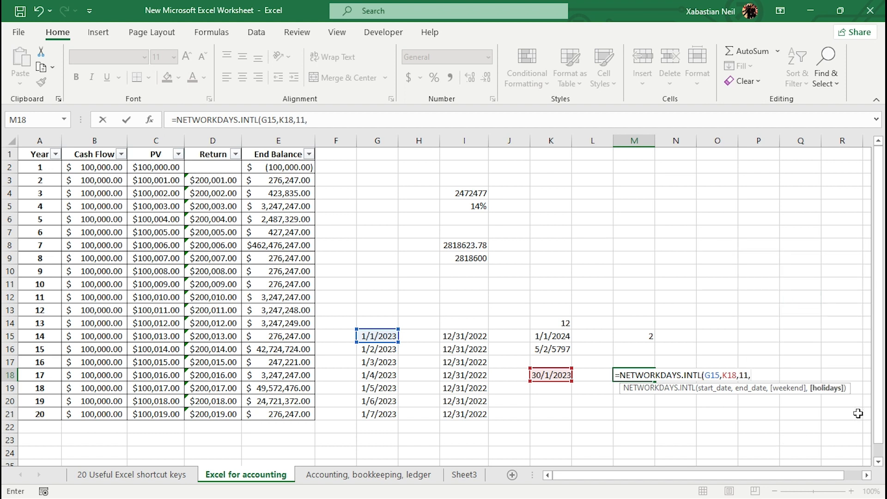
{"action": "type", "text": "2)"}
{"action": "key", "text": "Return"}
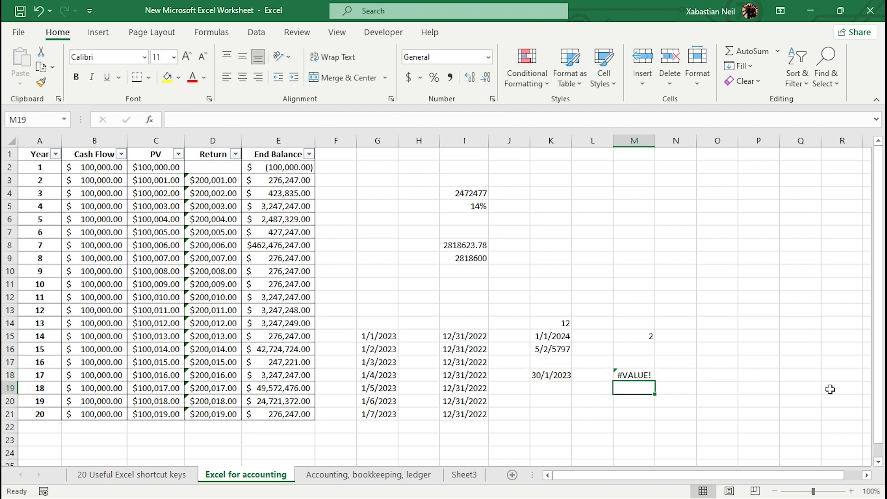
Check the cell references in the M18 formula and correct the end date in K18 to 1/30/2023
{"action": "double_click", "coordinate": [641, 374]}
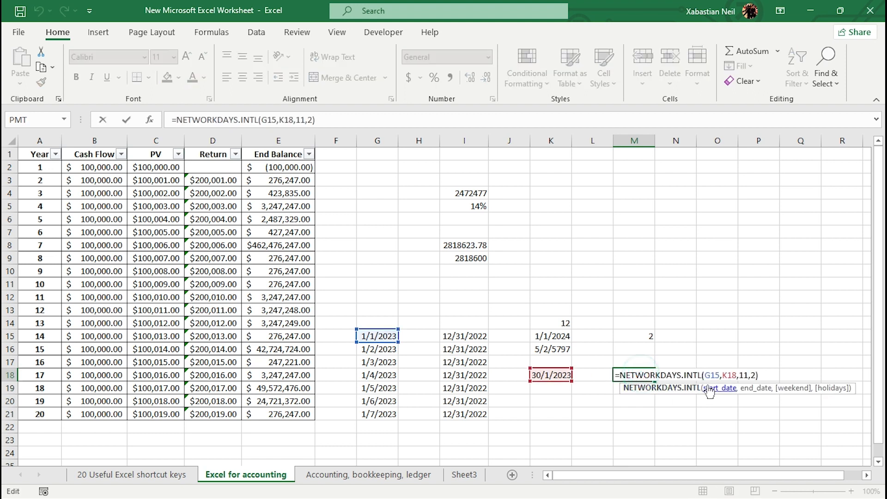
{"action": "left_click", "coordinate": [736, 422]}
{"action": "left_click", "coordinate": [538, 375]}
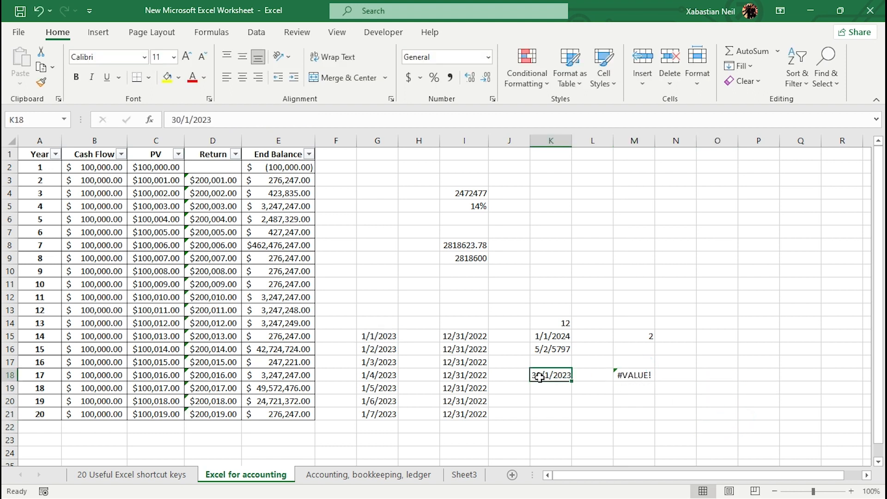
{"action": "double_click", "coordinate": [541, 375]}
{"action": "left_click", "coordinate": [539, 372]}
{"action": "key", "text": "BackSpace"}
{"action": "key", "text": "BackSpace"}
{"action": "type", "text": "1"}
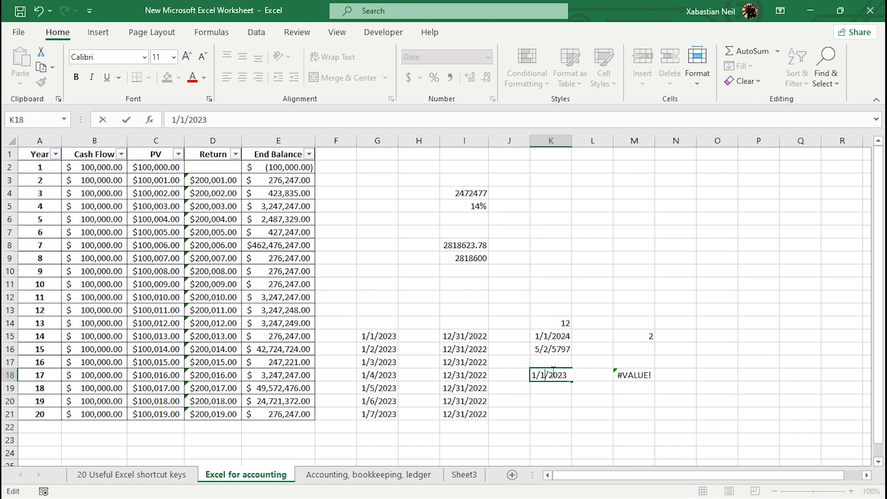
{"action": "key", "text": "BackSpace"}
{"action": "type", "text": "30"}
{"action": "key", "text": "Return"}
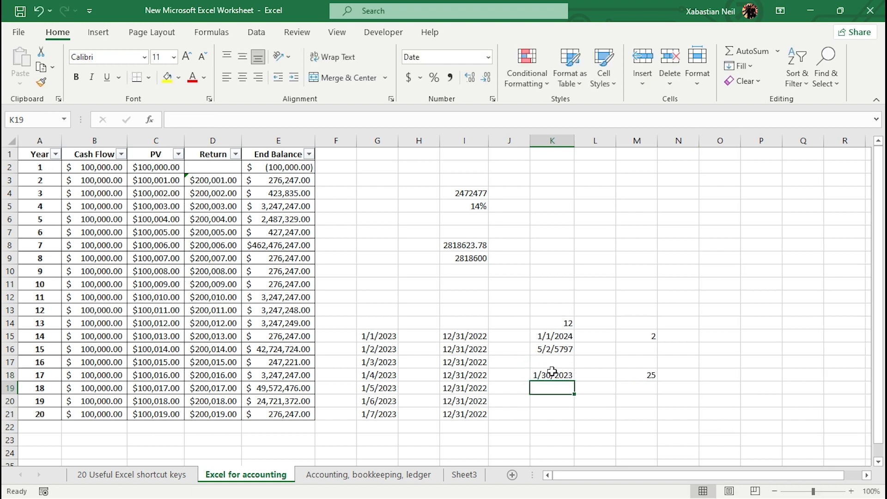
Remove the holidays argument from the NETWORKDAYS.INTL formula in M18, keeping G15, K18 and weekend option 11
{"action": "double_click", "coordinate": [652, 375]}
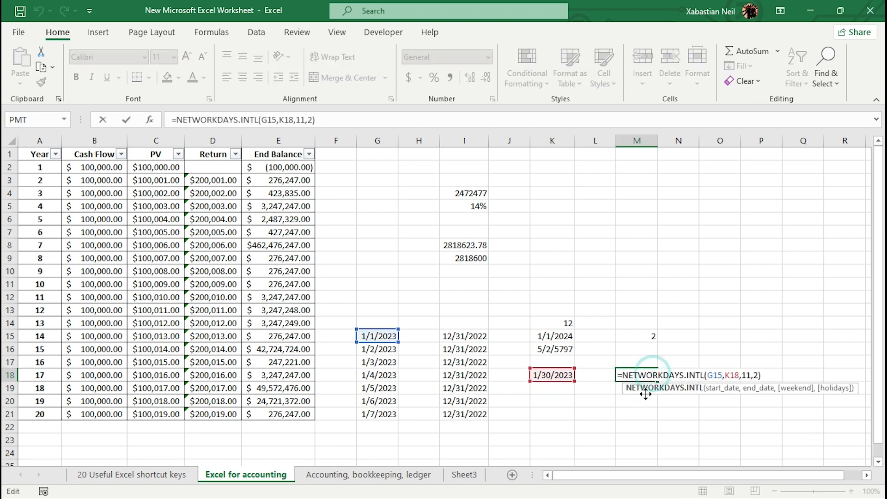
{"action": "key", "text": "Escape"}
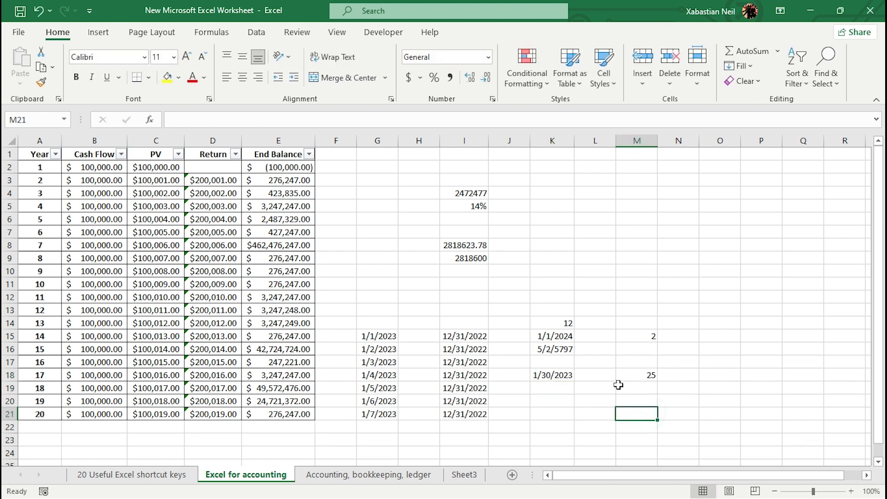
{"action": "double_click", "coordinate": [638, 375]}
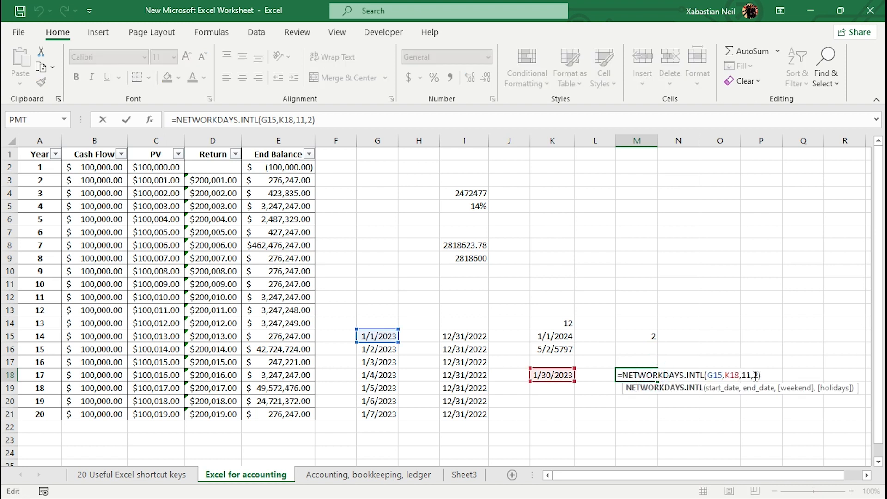
{"action": "left_click", "coordinate": [760, 375]}
{"action": "key", "text": "BackSpace"}
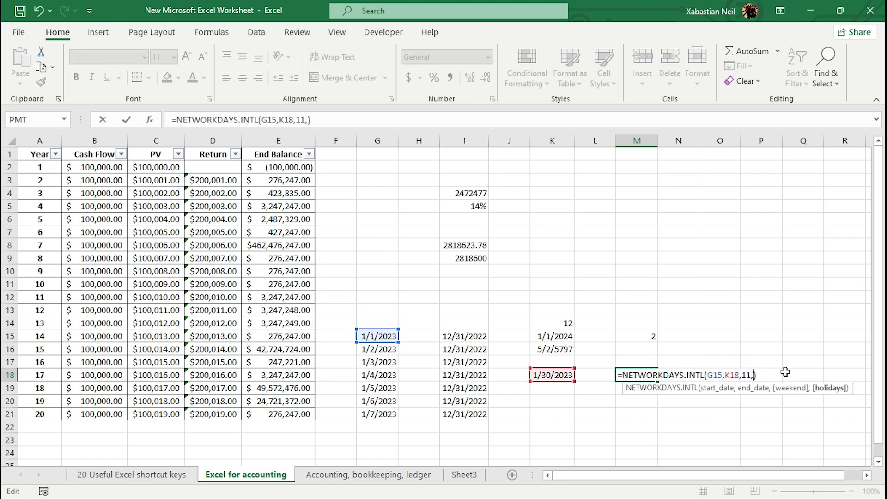
{"action": "key", "text": "BackSpace"}
{"action": "key", "text": "Return"}
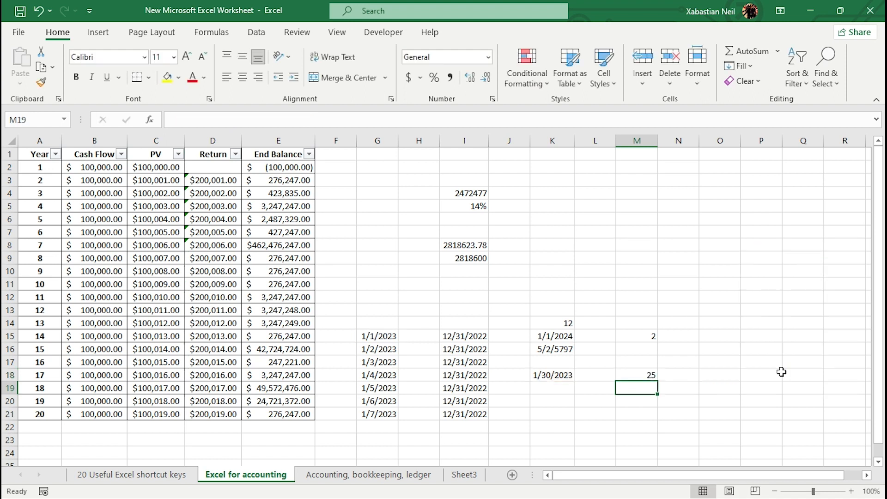
Review the start date, end date and weekend arguments of the NETWORKDAYS.INTL formula in M18
{"action": "double_click", "coordinate": [649, 377]}
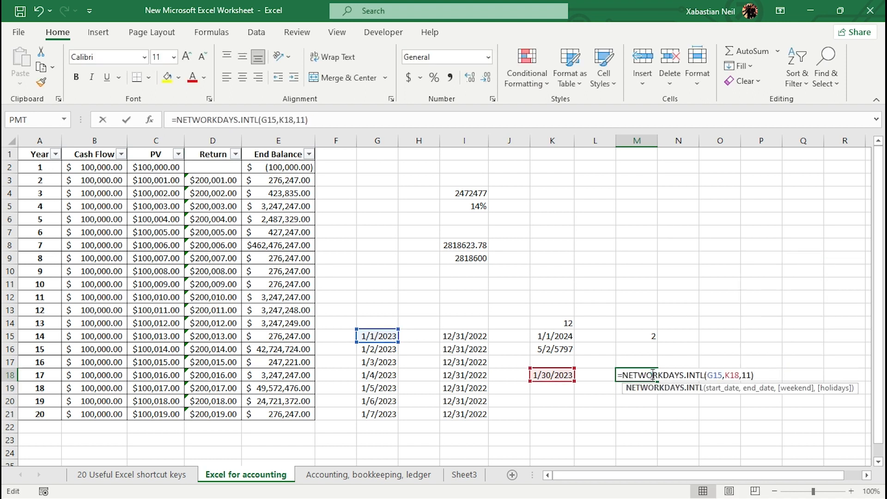
{"action": "left_click", "coordinate": [733, 403]}
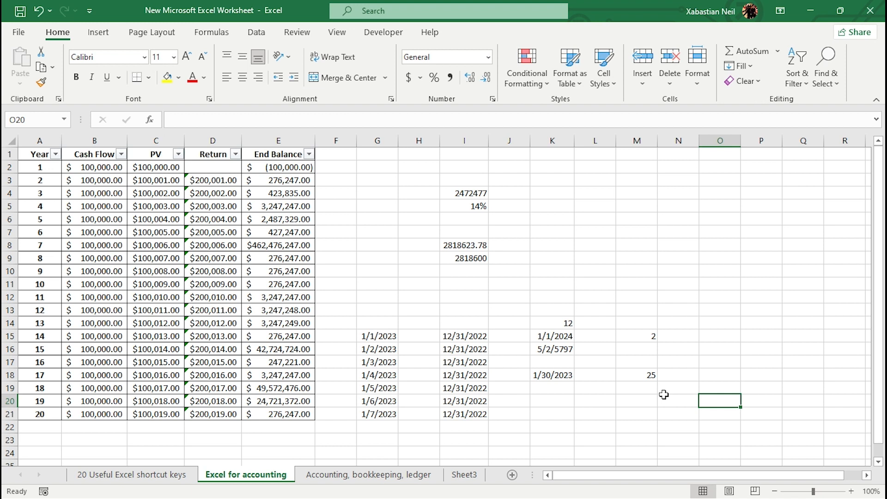
{"action": "left_click", "coordinate": [679, 398]}
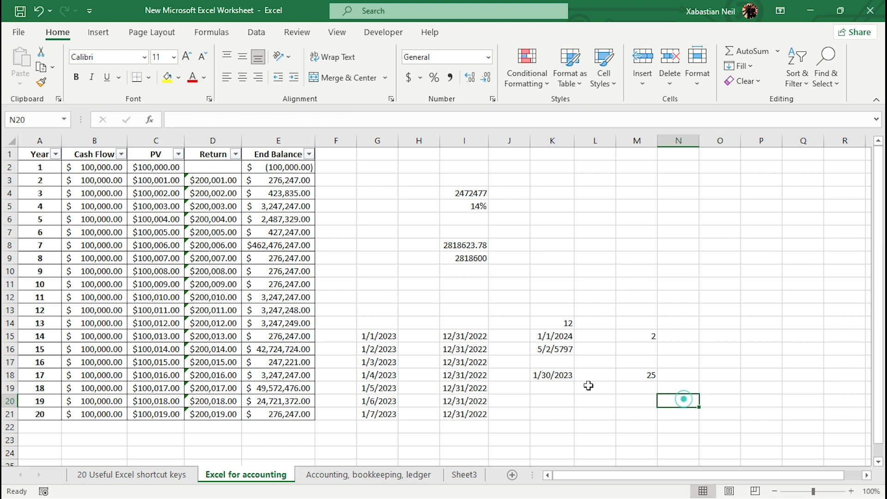
{"action": "left_click", "coordinate": [717, 418]}
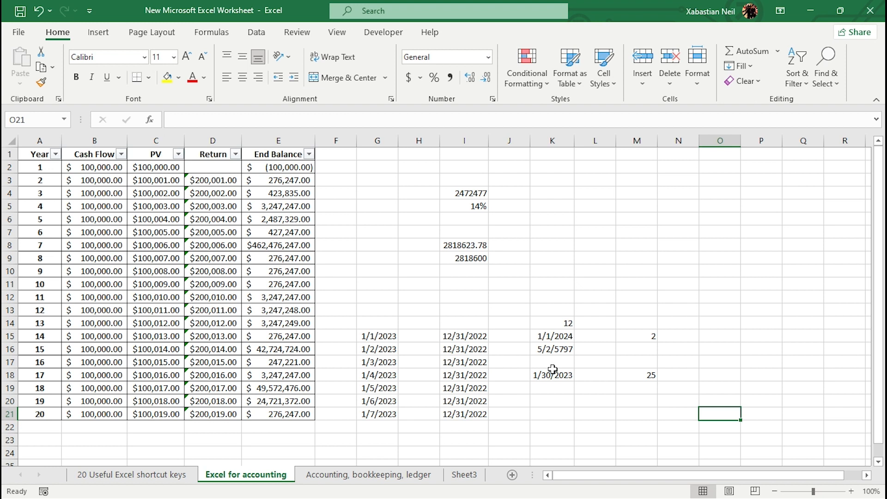
Look over the ledger and shortcut keys sheets and return to the Excel for accounting sheet
{"action": "left_click", "coordinate": [347, 475]}
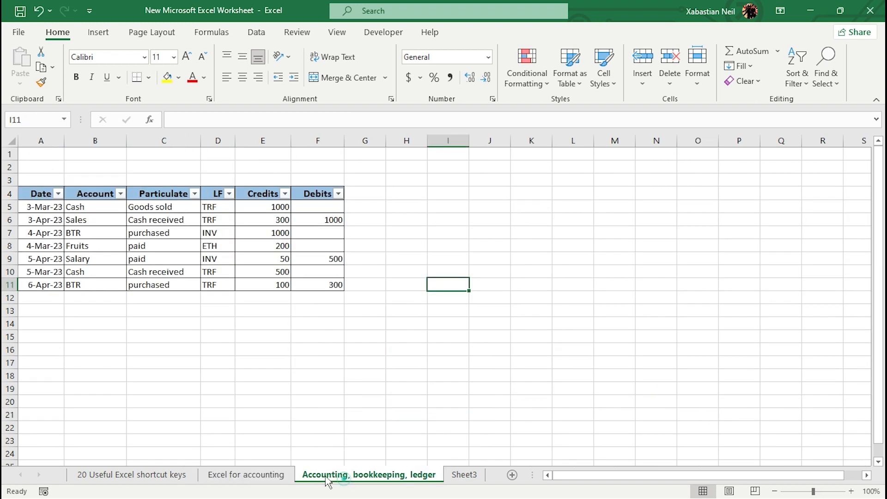
{"action": "left_click", "coordinate": [130, 474]}
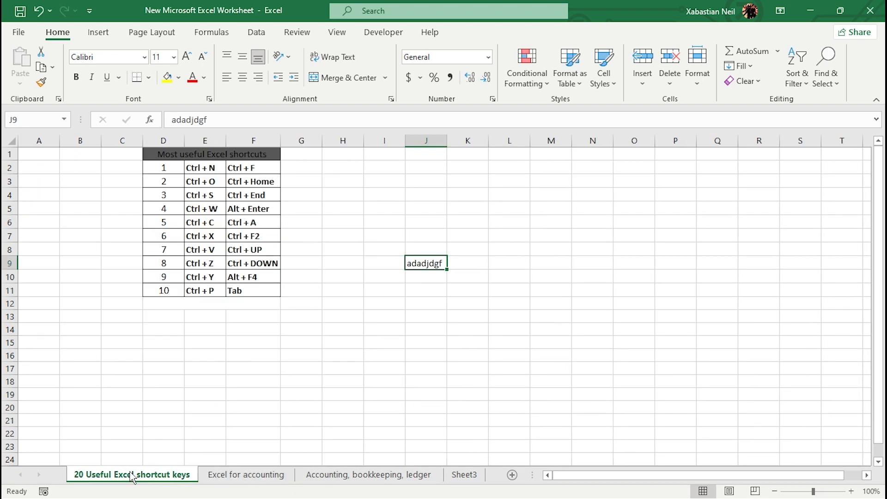
{"action": "left_click", "coordinate": [248, 475]}
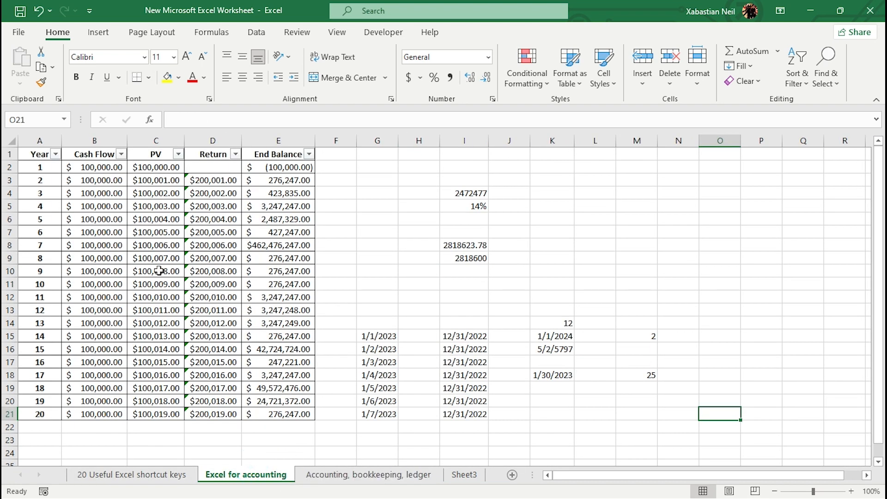
{"action": "left_click", "coordinate": [371, 480]}
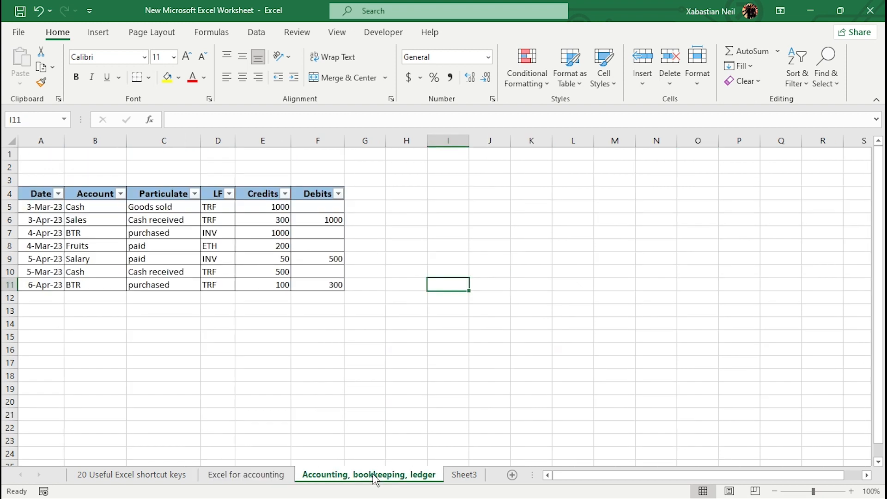
{"action": "left_click", "coordinate": [265, 476]}
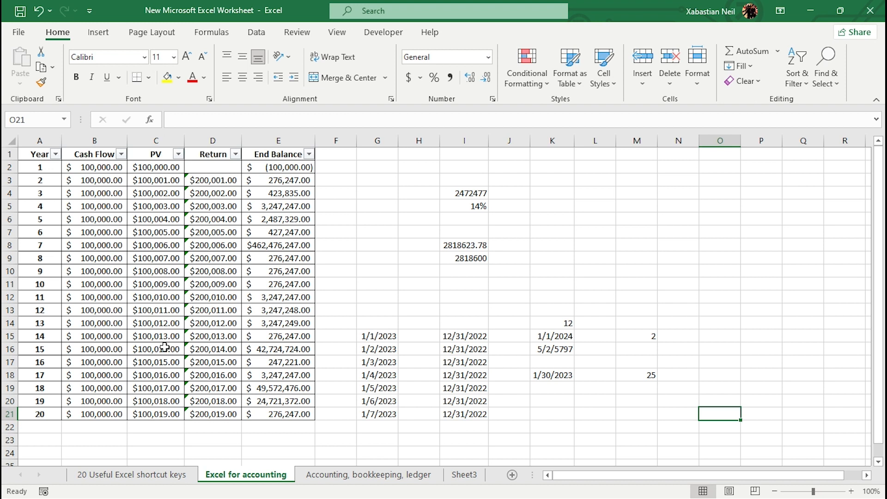
Enter a SUMIF formula in M3 with the Return values D3:D21 as the range and A3 as the criteria
{"action": "left_click", "coordinate": [624, 190]}
{"action": "double_click", "coordinate": [646, 176]}
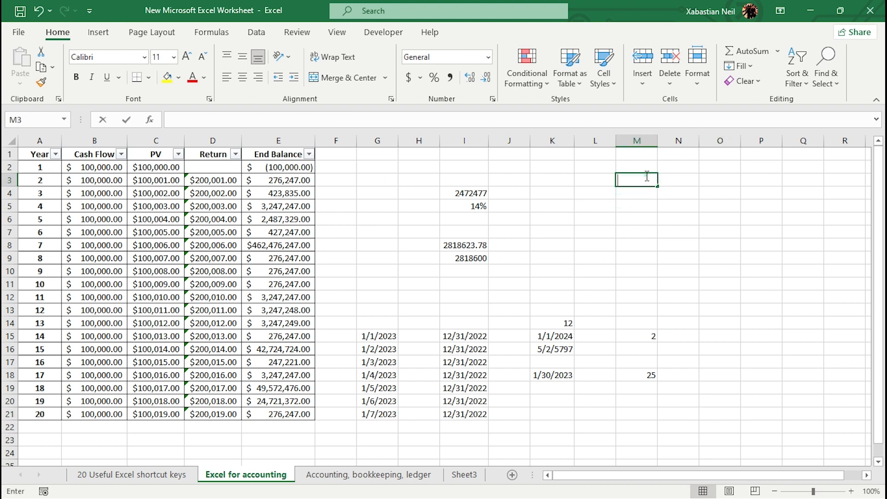
{"action": "type", "text": "="}
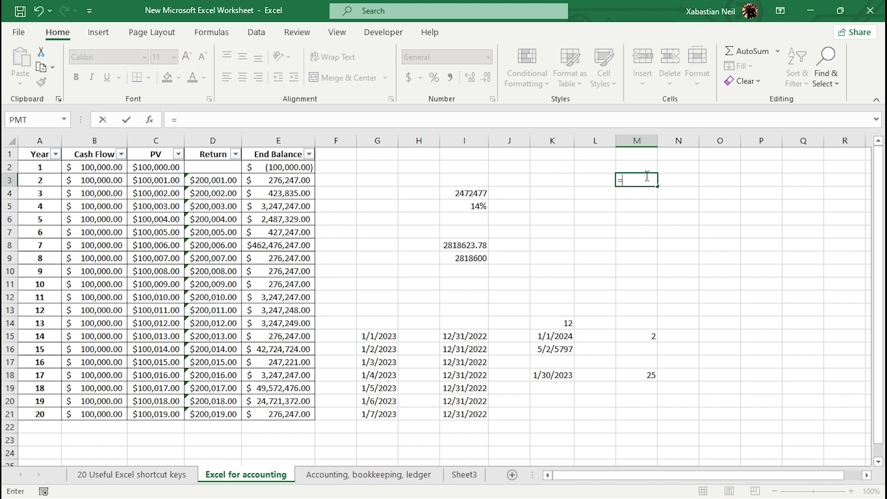
{"action": "type", "text": "SI"}
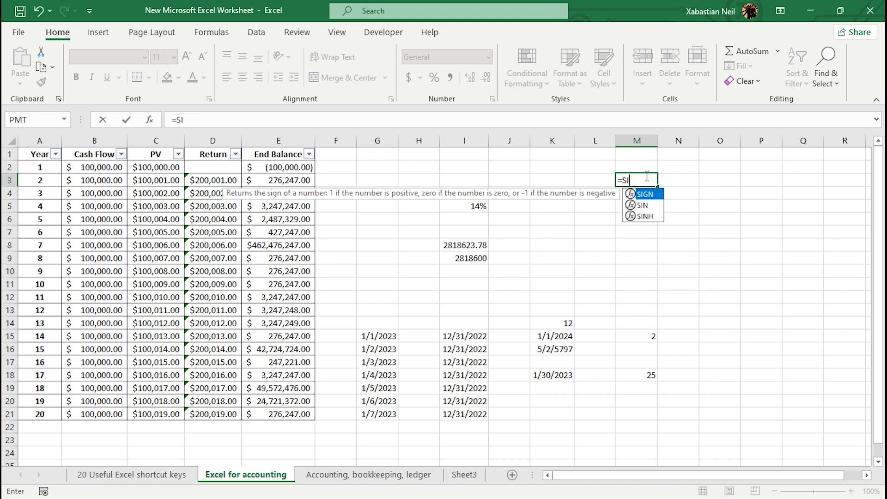
{"action": "key", "text": "BackSpace"}
{"action": "type", "text": "UMIF"}
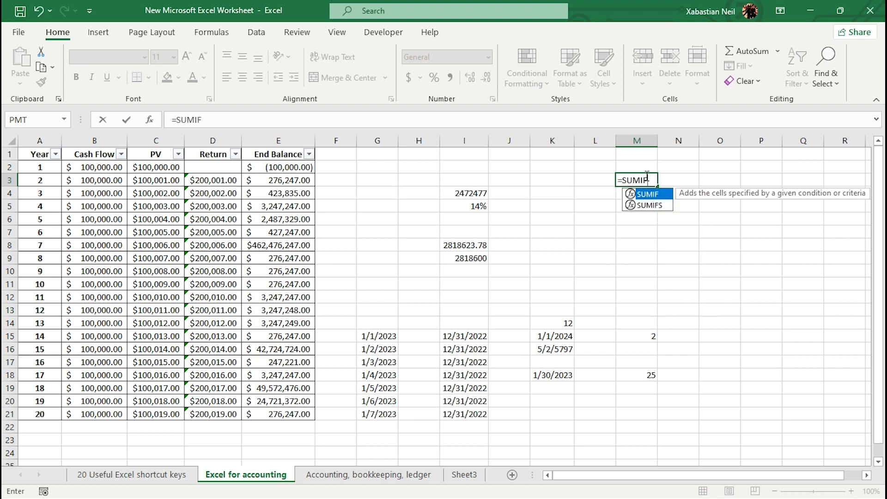
{"action": "type", "text": "("}
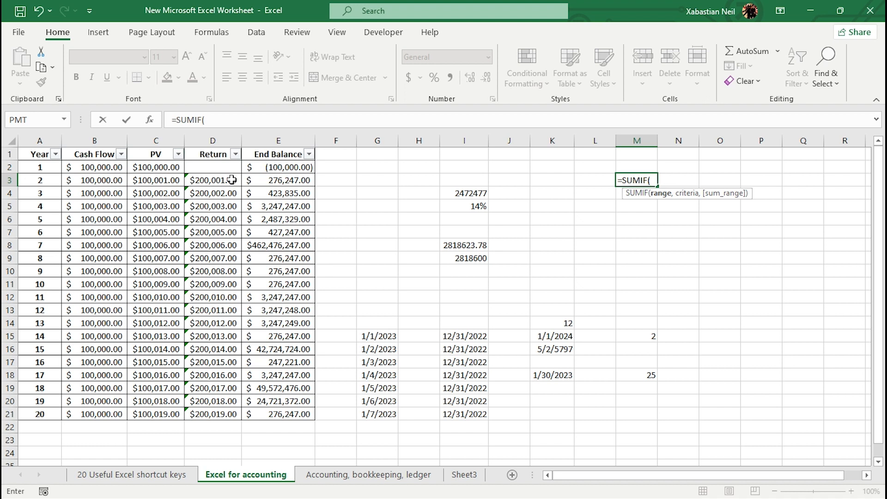
{"action": "left_click_drag", "start_coordinate": [229, 180], "coordinate": [225, 415]}
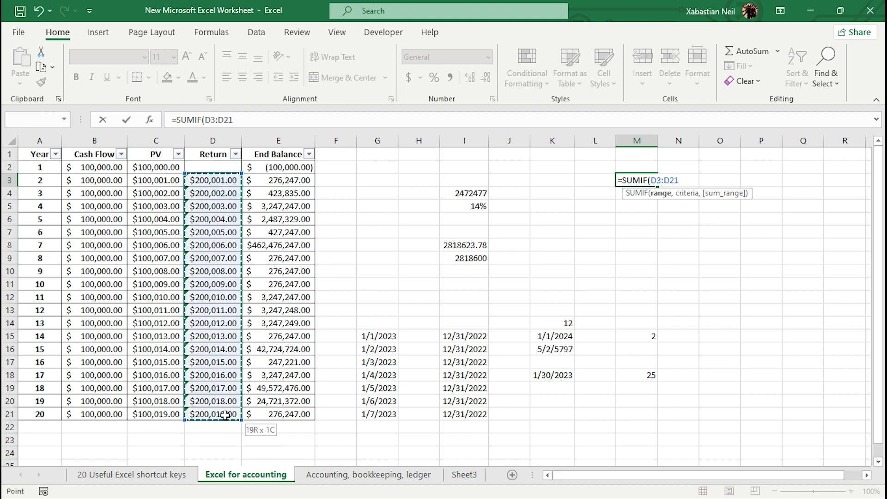
{"action": "type", "text": ","}
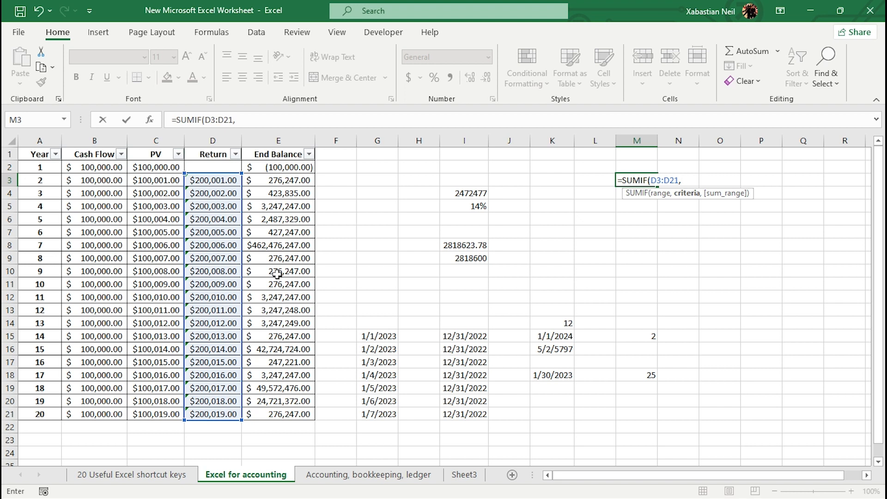
{"action": "left_click", "coordinate": [38, 179]}
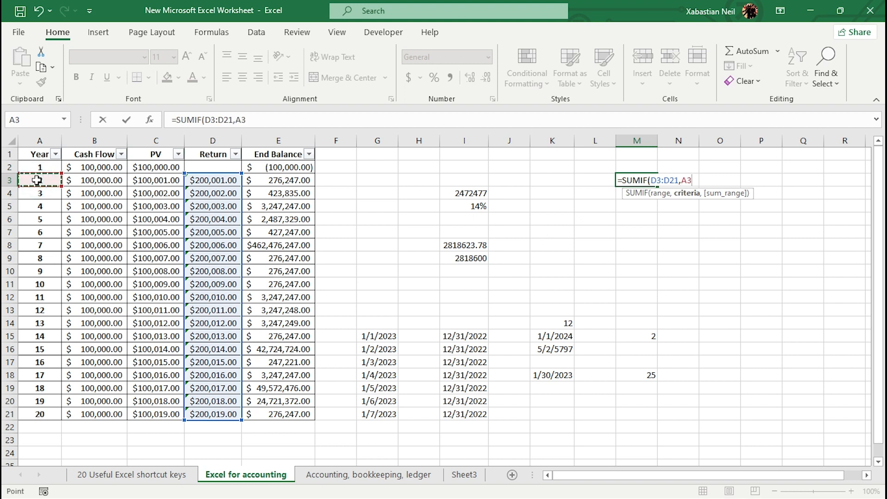
{"action": "type", "text": ")"}
{"action": "key", "text": "Return"}
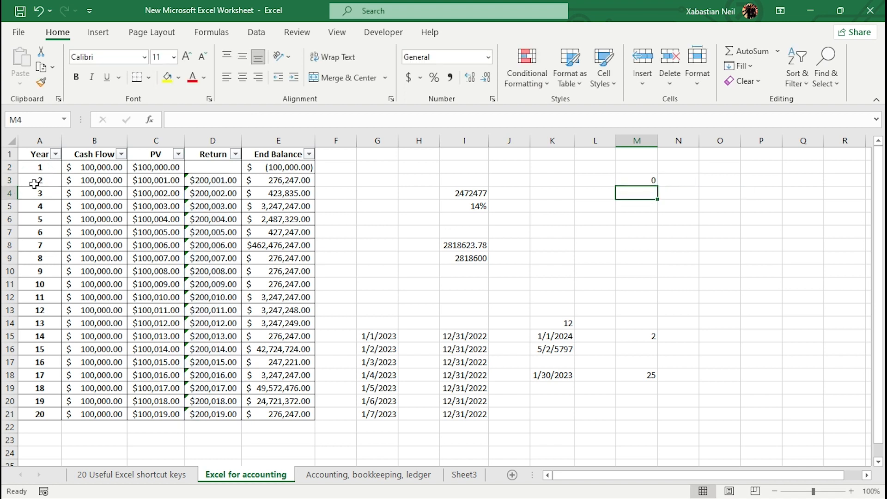
Add the End Balance values E3:E21 as the sum range of the SUMIF formula in M3
{"action": "left_click", "coordinate": [634, 178]}
{"action": "double_click", "coordinate": [644, 179]}
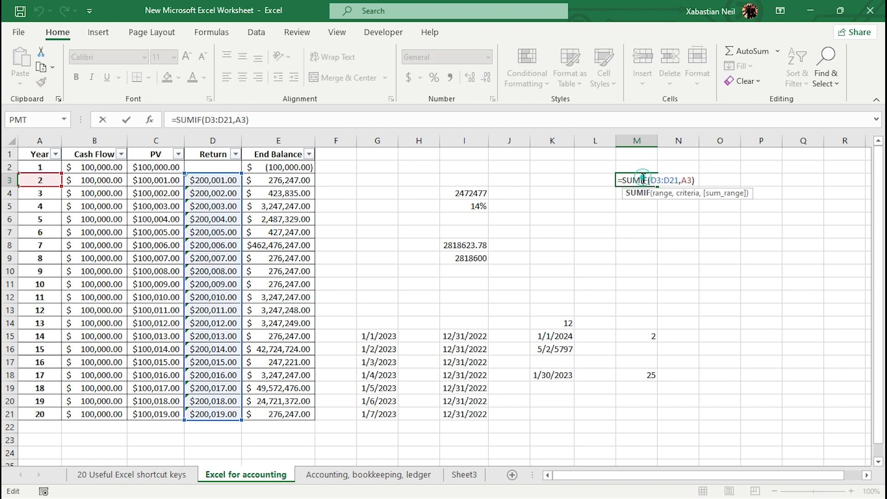
{"action": "left_click", "coordinate": [692, 180]}
{"action": "type", "text": ","}
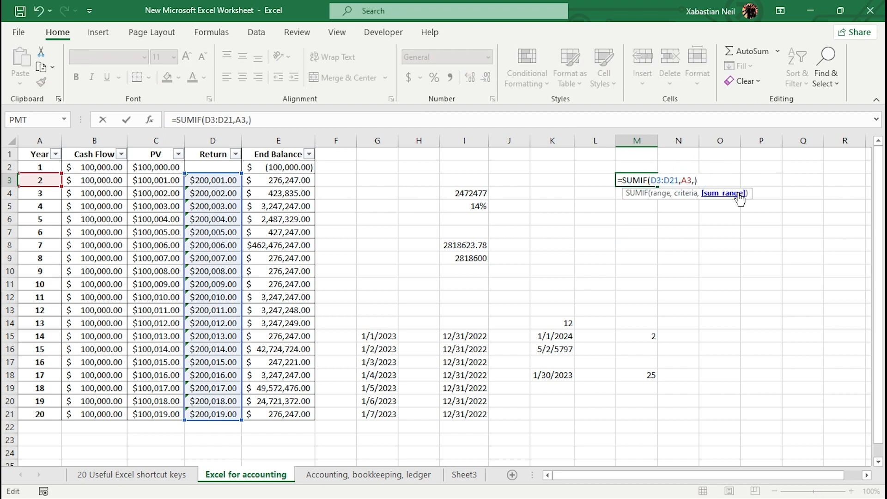
{"action": "mouse_move", "coordinate": [32, 174]}
{"action": "left_mouse_down"}
{"action": "mouse_move", "coordinate": [155, 256]}
{"action": "mouse_move", "coordinate": [48, 177]}
{"action": "left_mouse_up"}
{"action": "key", "text": "BackSpace"}
{"action": "left_click_drag", "start_coordinate": [265, 181], "coordinate": [287, 412]}
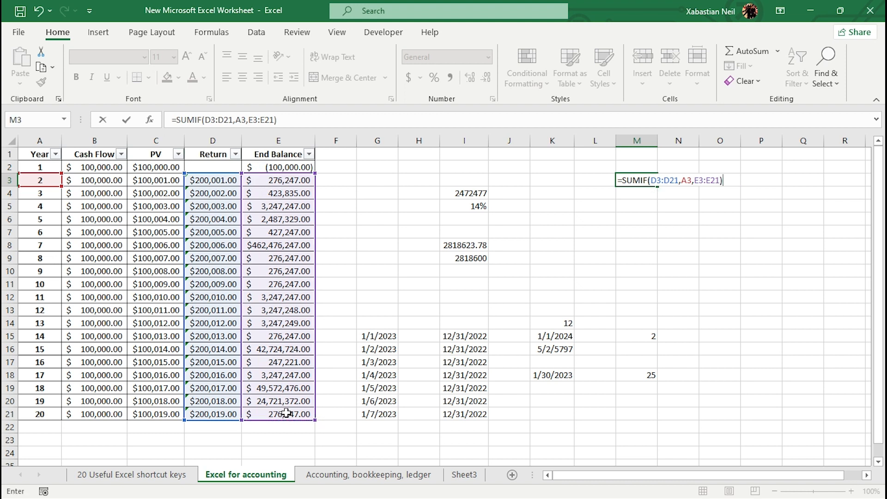
{"action": "key", "text": "Return"}
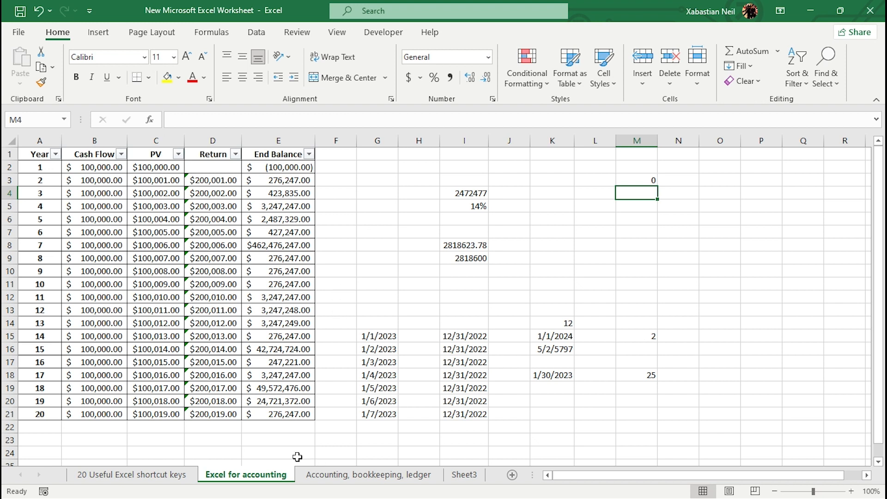
{"action": "key", "text": "Right"}
{"action": "key", "text": "Right"}
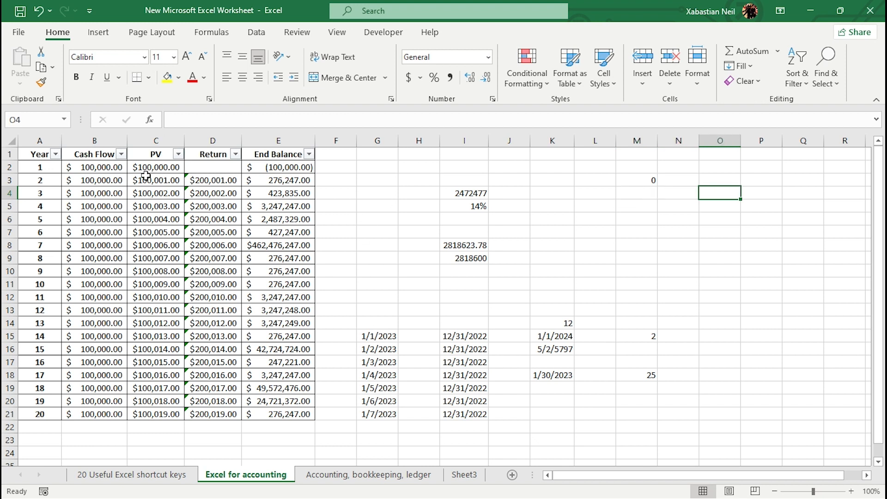
Clear all Cash Flow values in B2:B21
{"action": "left_click", "coordinate": [102, 169]}
{"action": "left_click_drag", "start_coordinate": [106, 195], "coordinate": [85, 414]}
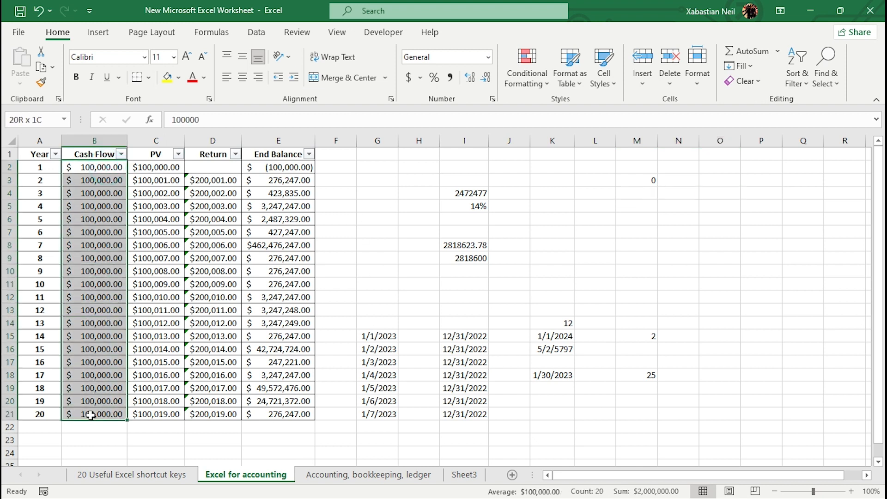
{"action": "key", "text": "BackSpace"}
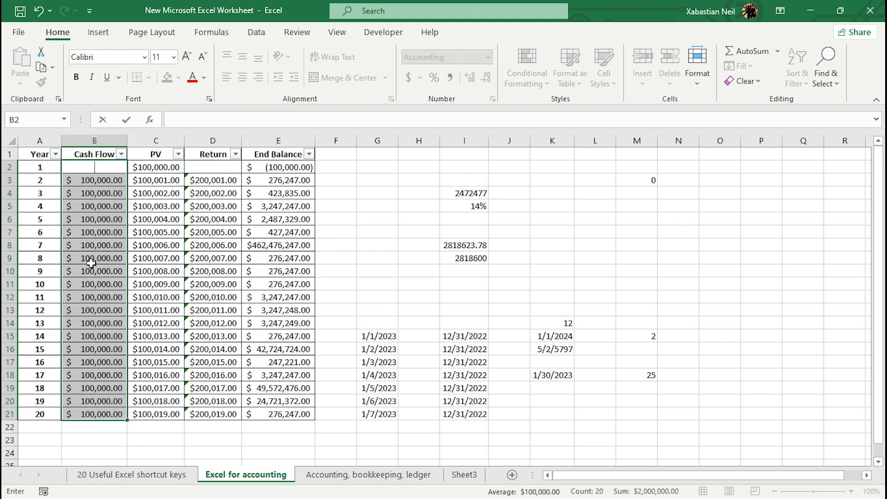
{"action": "left_click", "coordinate": [96, 439]}
{"action": "left_click_drag", "start_coordinate": [96, 433], "coordinate": [92, 405]}
{"action": "key", "text": "Delete"}
{"action": "left_click", "coordinate": [118, 440]}
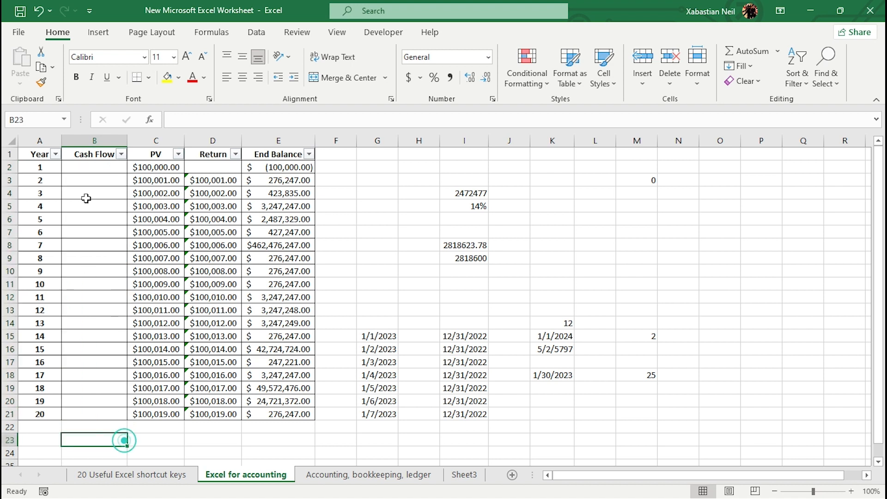
Replace the Cash Flow header in B1 with NAMES
{"action": "left_click", "coordinate": [107, 154]}
{"action": "double_click", "coordinate": [108, 154]}
{"action": "key", "text": "BackSpace"}
{"action": "key", "text": "BackSpace"}
{"action": "key", "text": "BackSpace"}
{"action": "key", "text": "BackSpace"}
{"action": "key", "text": "BackSpace"}
{"action": "key", "text": "BackSpace"}
{"action": "key", "text": "BackSpace"}
{"action": "key", "text": "BackSpace"}
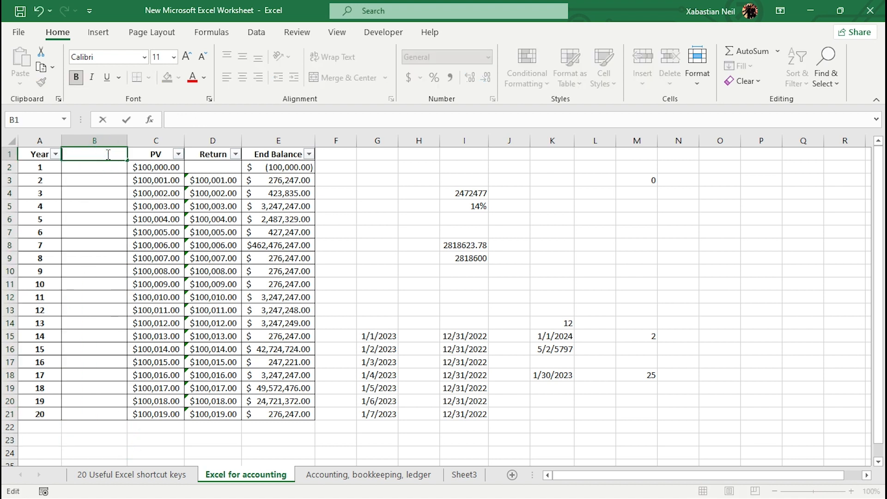
{"action": "type", "text": "NAMES"}
{"action": "key", "text": "Return"}
Fill B2:B6 of the NAMES column with Tony, Stark, Hulk, Banner and Widow
{"action": "type", "text": "tONY"}
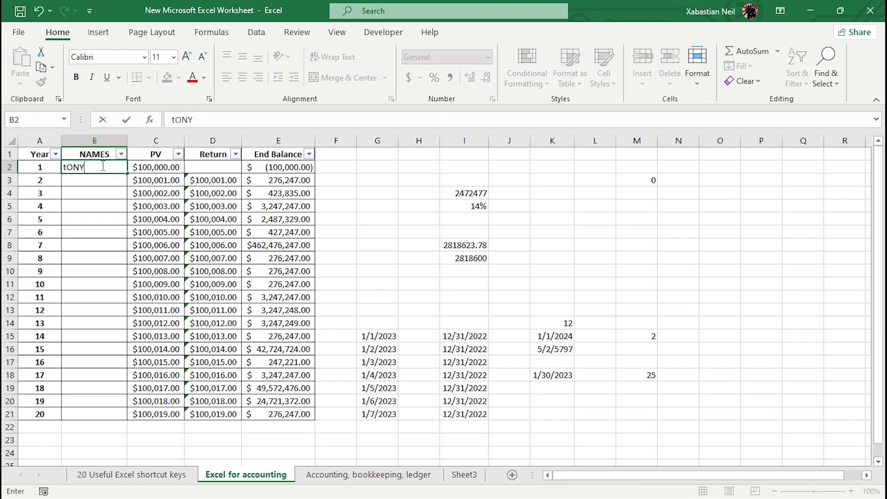
{"action": "key", "text": "Return"}
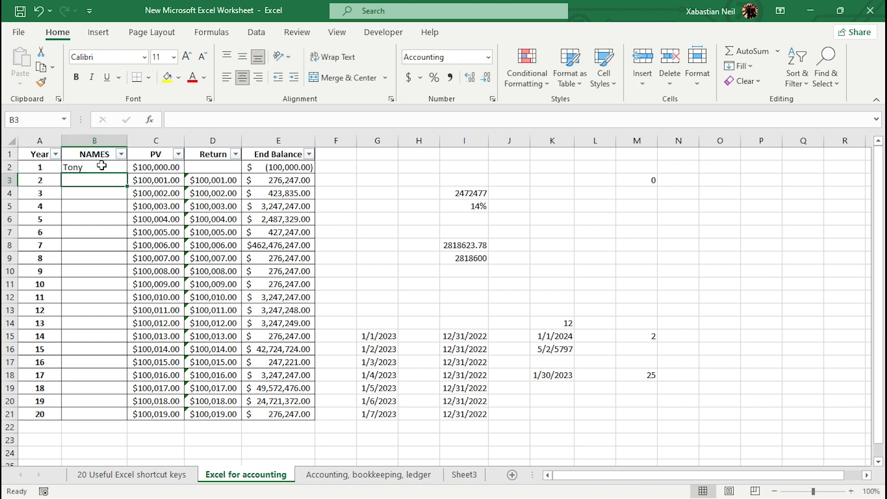
{"action": "type", "text": "Stag"}
{"action": "key", "text": "BackSpace"}
{"action": "type", "text": "rk"}
{"action": "key", "text": "Return"}
{"action": "type", "text": "Hulk"}
{"action": "key", "text": "Return"}
{"action": "type", "text": "Banner"}
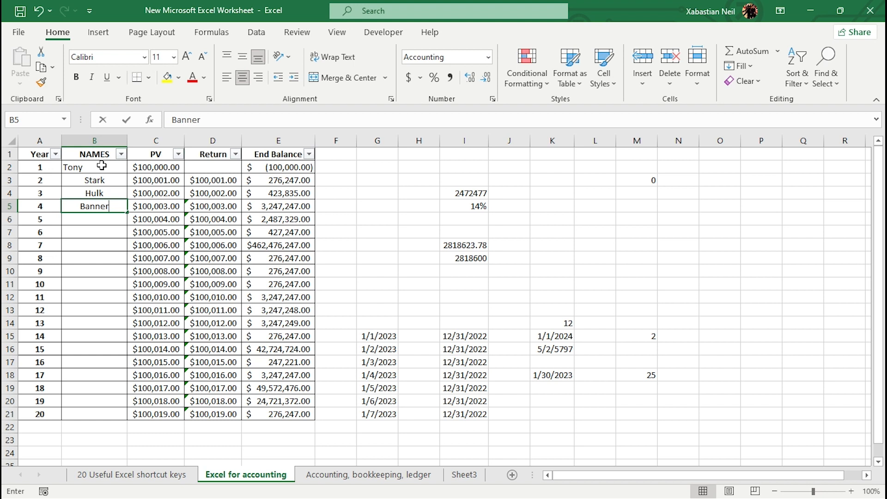
{"action": "key", "text": "Return"}
{"action": "type", "text": "Widow"}
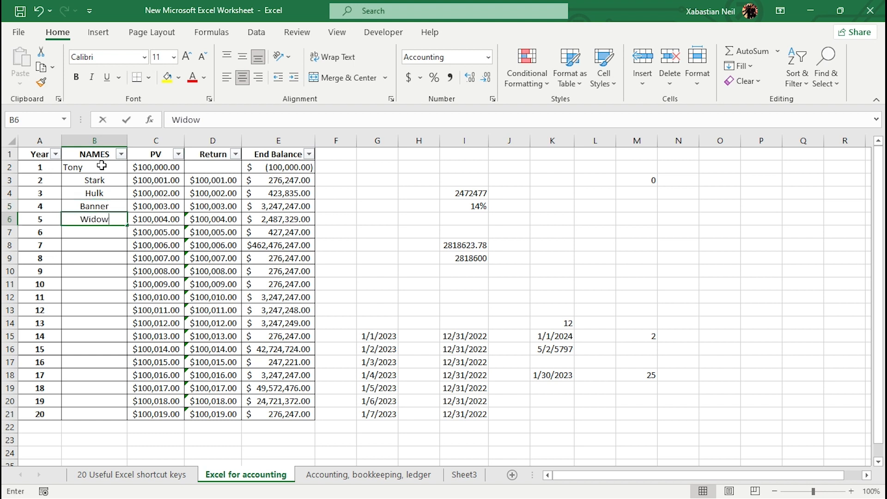
{"action": "left_click", "coordinate": [424, 298]}
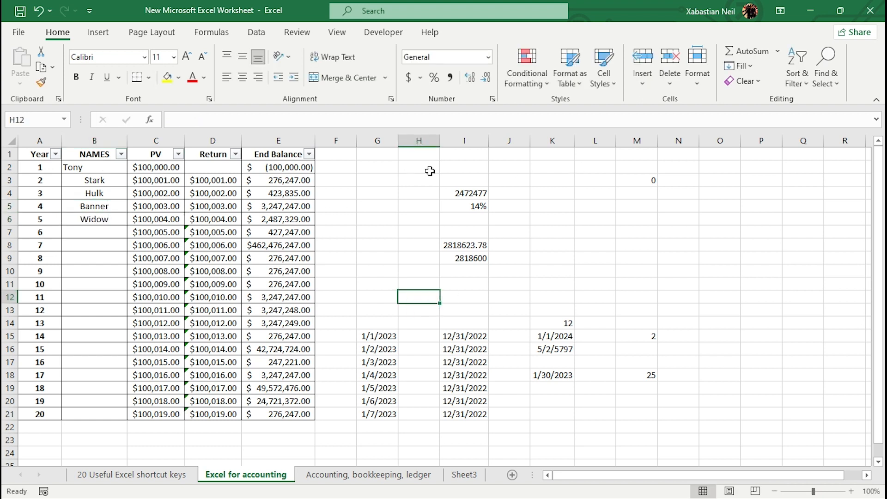
Enter a SUMIF formula in F2 with range C2:C21, criteria B3 and sum range D2:D21
{"action": "left_click", "coordinate": [342, 170]}
{"action": "type", "text": "=sum"}
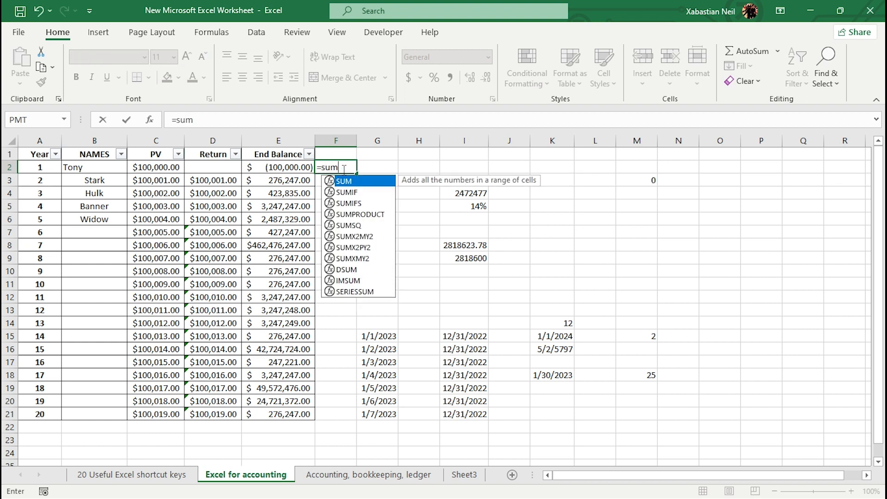
{"action": "key", "text": "Tab"}
{"action": "key", "text": "BackSpace"}
{"action": "type", "text": "if"}
{"action": "key", "text": "Tab"}
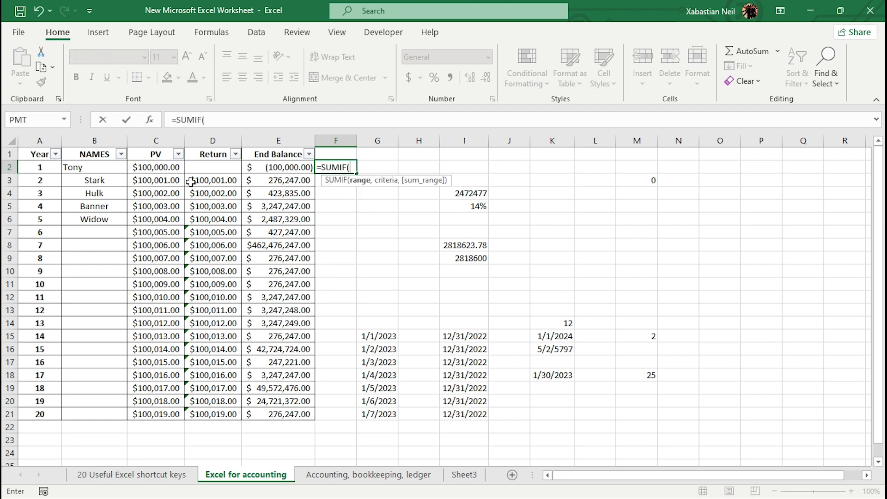
{"action": "left_click_drag", "start_coordinate": [164, 174], "coordinate": [172, 410]}
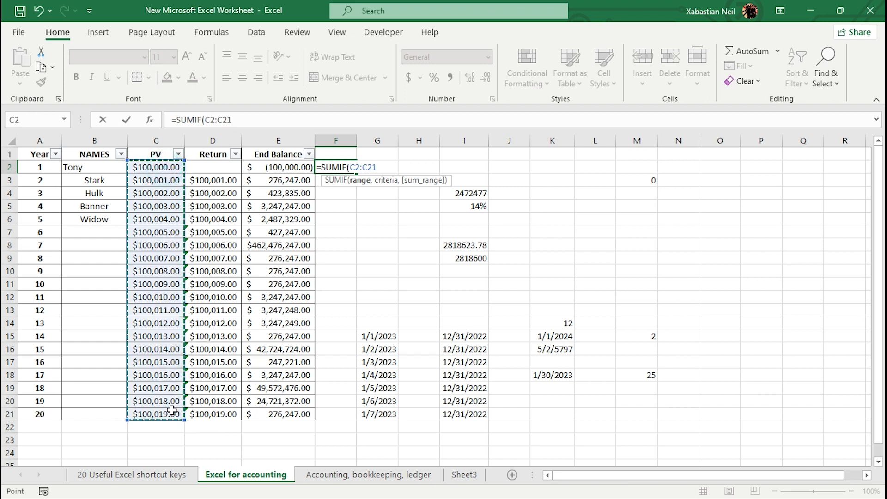
{"action": "type", "text": ","}
{"action": "left_click", "coordinate": [94, 180]}
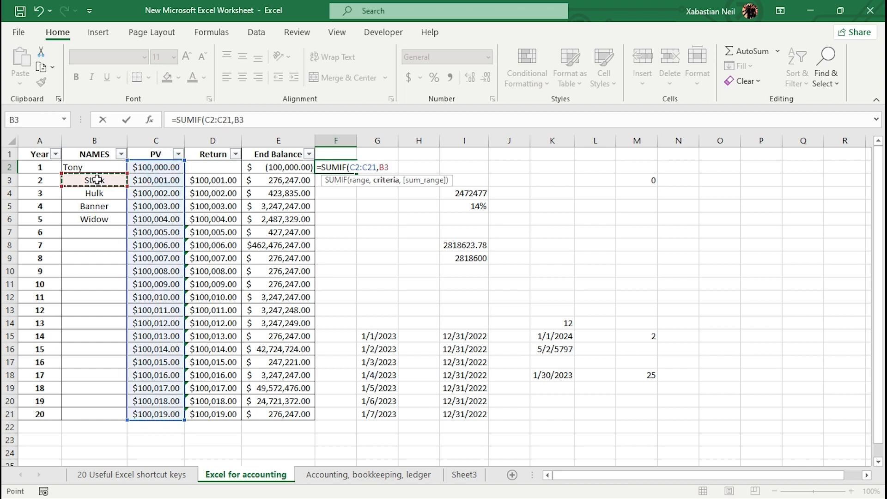
{"action": "type", "text": ","}
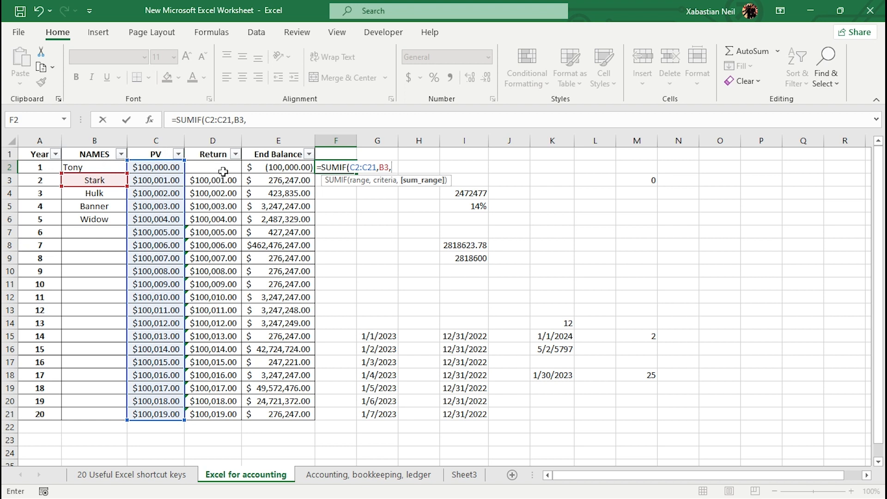
{"action": "left_click_drag", "start_coordinate": [222, 171], "coordinate": [225, 415]}
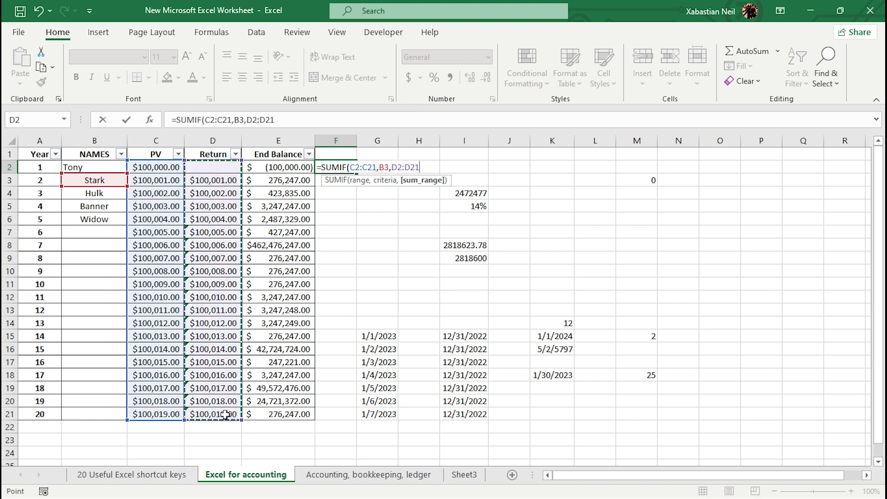
{"action": "type", "text": ")"}
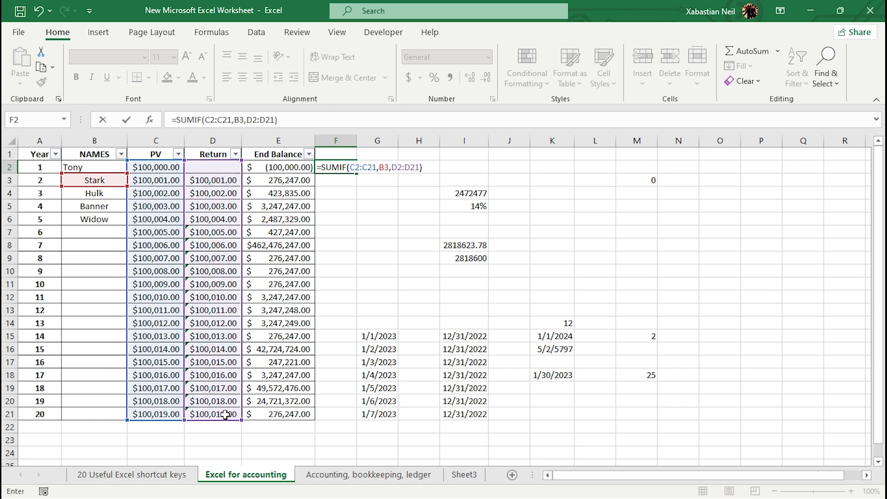
{"action": "key", "text": "Return"}
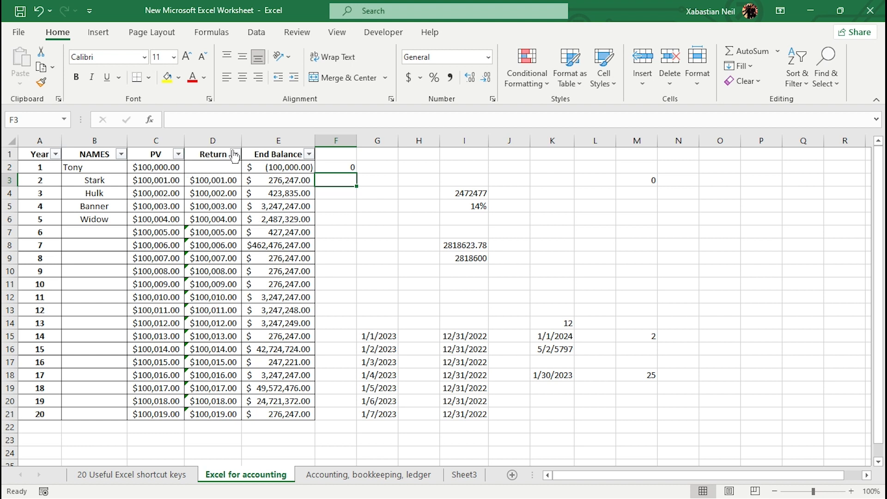
{"action": "double_click", "coordinate": [226, 169]}
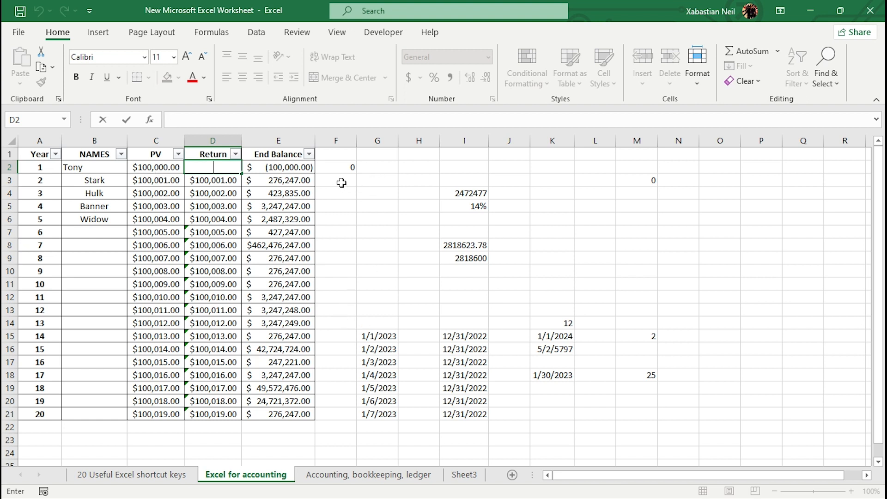
Enter a COUNTIF formula in G5 with the PV values C2:C21 as the range and B2 as the criteria
{"action": "left_click", "coordinate": [362, 204]}
{"action": "type", "text": "=countif"}
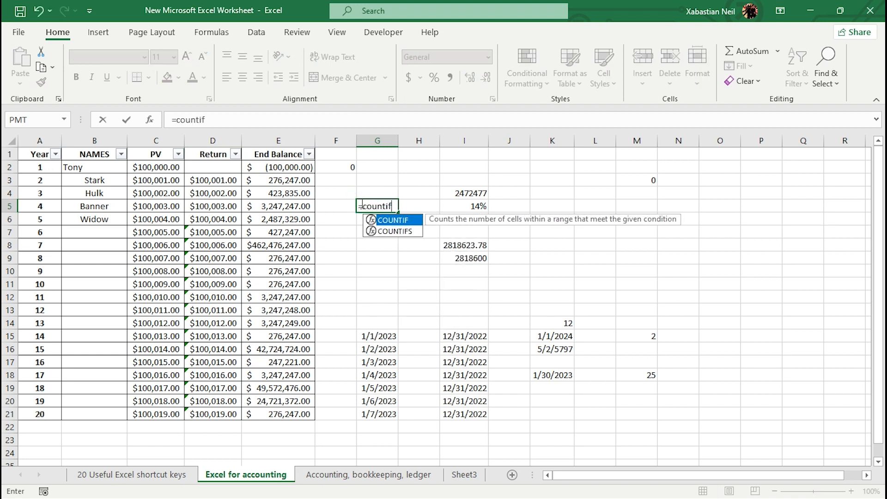
{"action": "key", "text": "Tab"}
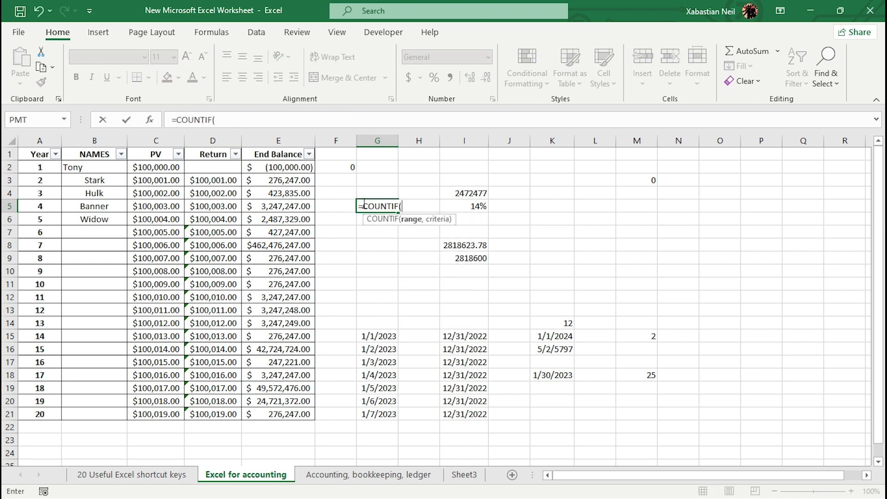
{"action": "left_click", "coordinate": [281, 169]}
{"action": "left_click_drag", "start_coordinate": [281, 169], "coordinate": [273, 414]}
{"action": "left_click_drag", "start_coordinate": [168, 170], "coordinate": [180, 405]}
{"action": "type", "text": ","}
{"action": "left_click", "coordinate": [103, 164]}
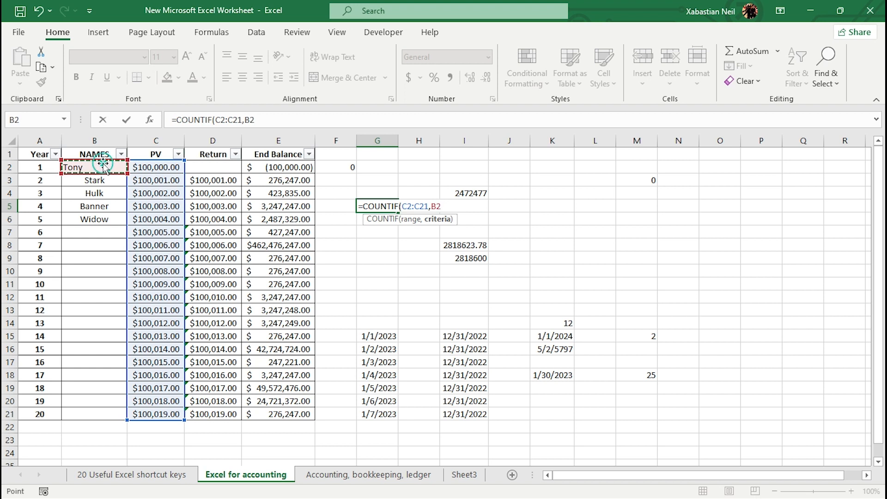
{"action": "key", "text": "Return"}
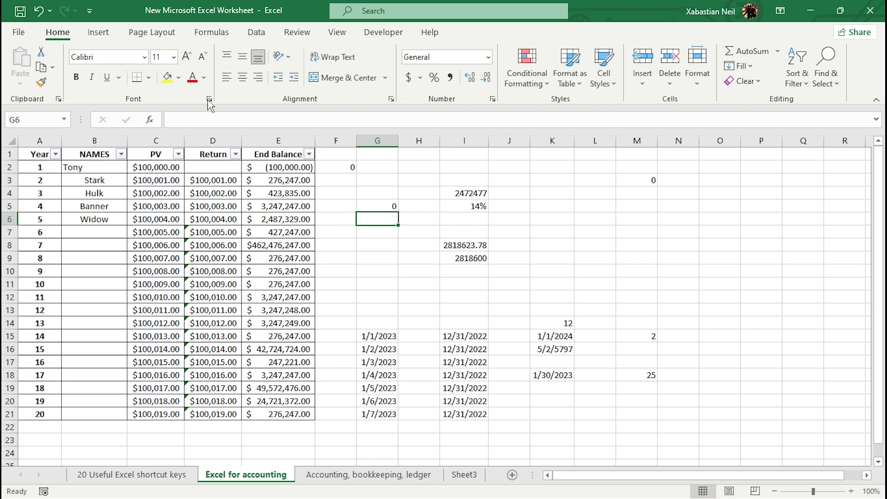
{"action": "left_click", "coordinate": [365, 206]}
{"action": "left_click", "coordinate": [166, 166]}
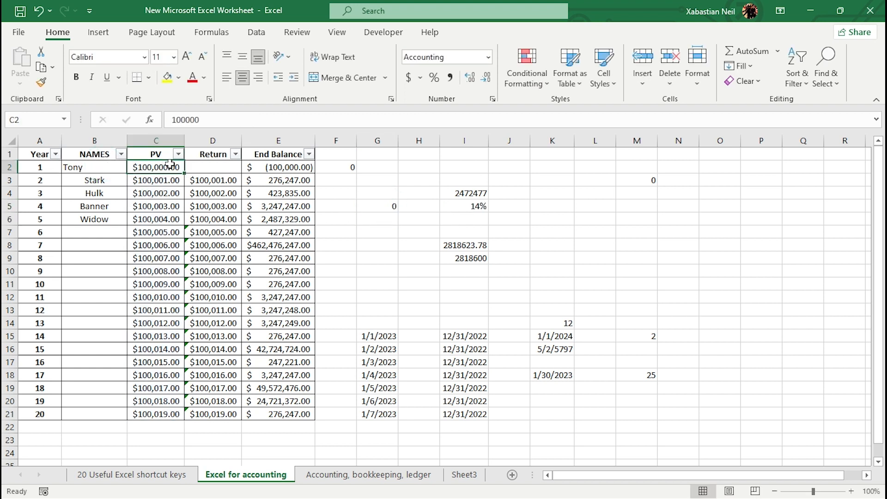
{"action": "left_click_drag", "start_coordinate": [161, 173], "coordinate": [157, 336]}
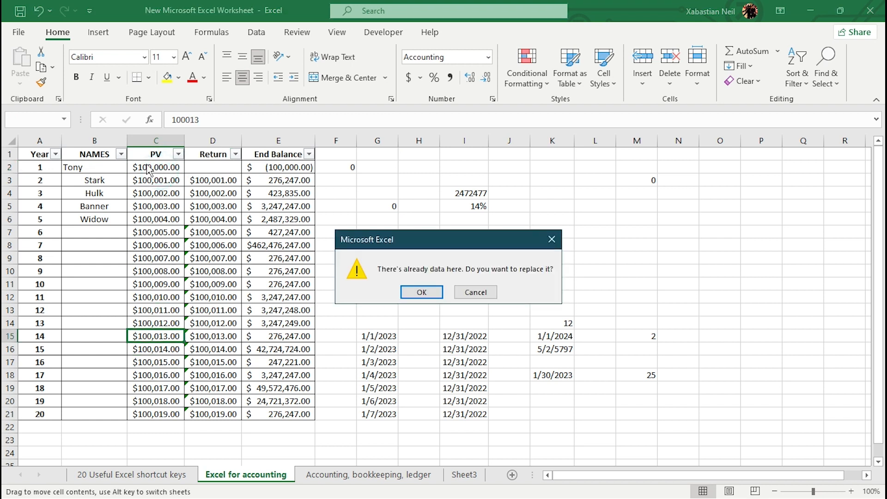
{"action": "left_click", "coordinate": [552, 239]}
Remove the filter from the header row A1:E1
{"action": "left_click_drag", "start_coordinate": [32, 154], "coordinate": [295, 156]}
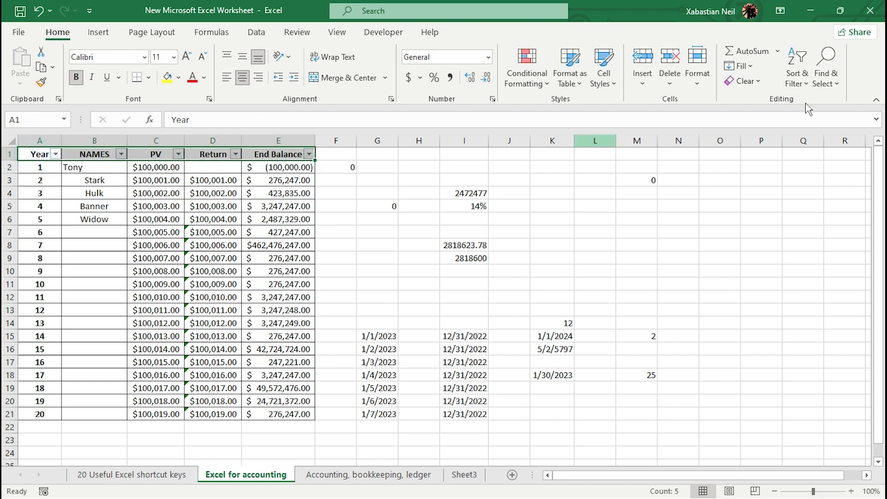
{"action": "left_click", "coordinate": [798, 76]}
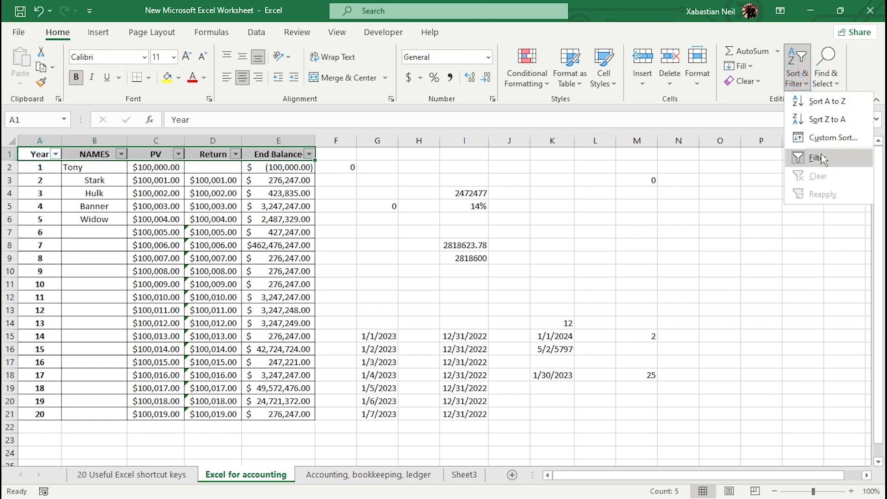
{"action": "left_click", "coordinate": [818, 157]}
{"action": "left_click", "coordinate": [428, 227]}
Review the range and criteria of the COUNTIF formula in G5
{"action": "left_click", "coordinate": [407, 206]}
{"action": "left_click", "coordinate": [392, 206]}
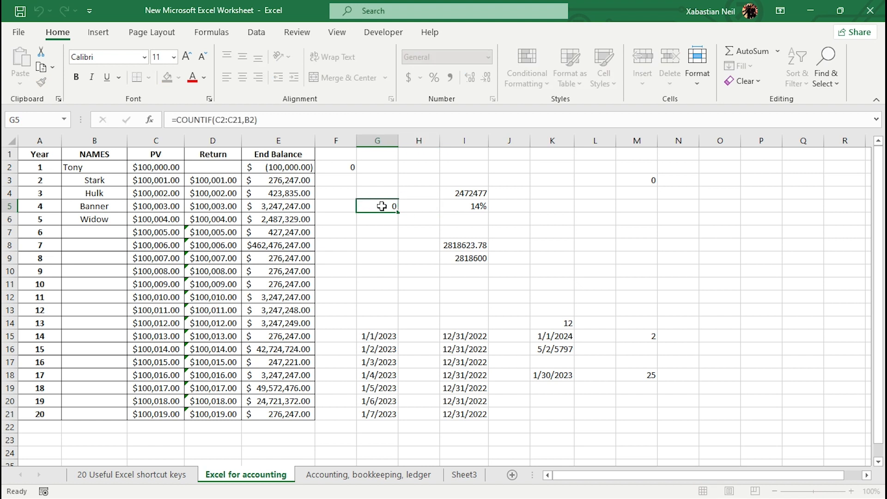
{"action": "double_click", "coordinate": [382, 206]}
{"action": "key", "text": "Return"}
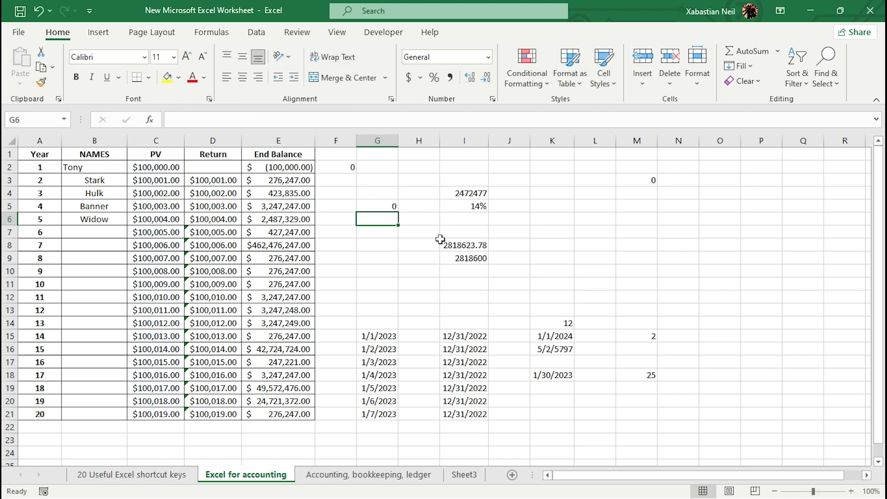
Replace the formula in G5 with a copy of the PV value in C2 and widen column G to fit it
{"action": "double_click", "coordinate": [382, 204]}
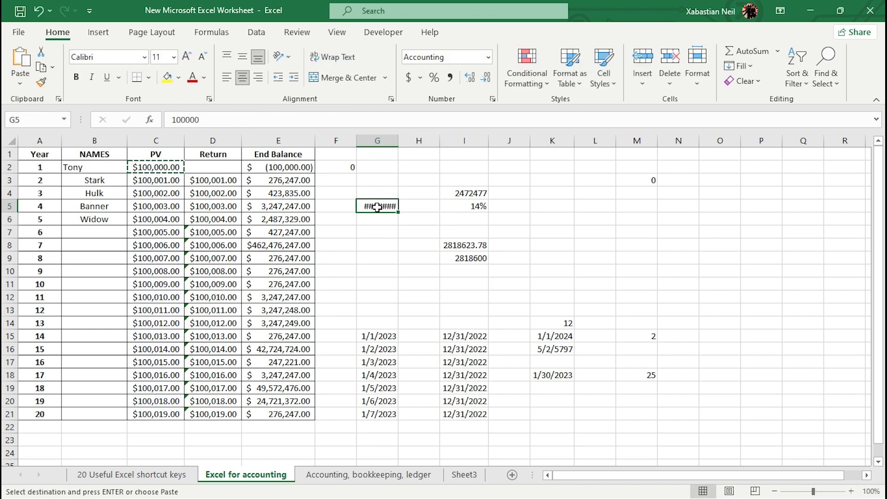
{"action": "double_click", "coordinate": [378, 207]}
{"action": "left_click", "coordinate": [385, 225]}
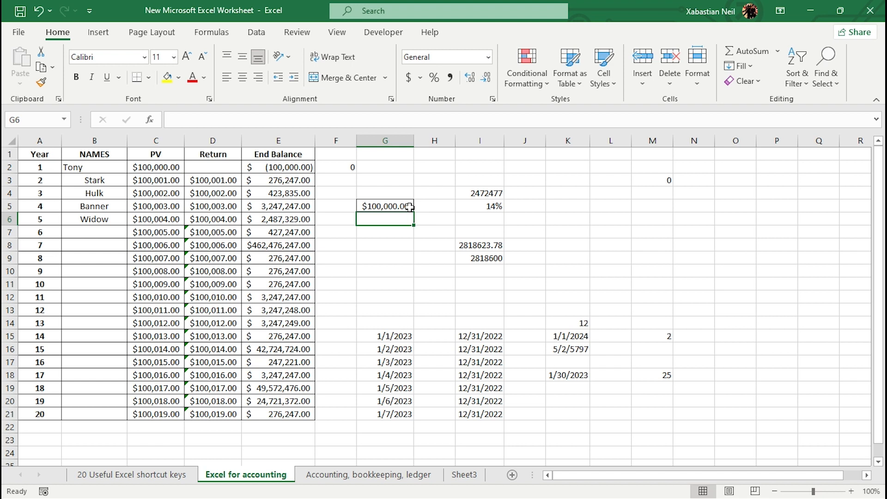
Set the number format of the PV cells C2:C22 to General
{"action": "left_click", "coordinate": [380, 227]}
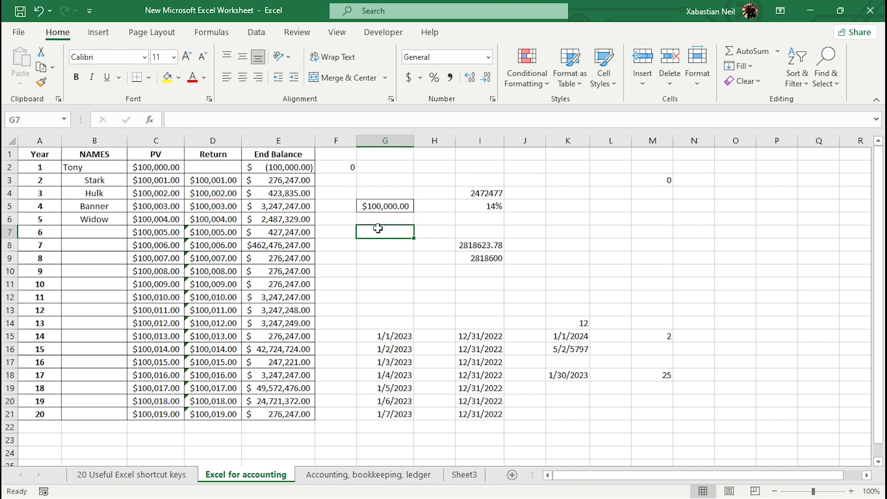
{"action": "left_click_drag", "start_coordinate": [159, 168], "coordinate": [137, 271]}
{"action": "left_click_drag", "start_coordinate": [153, 424], "coordinate": [153, 430]}
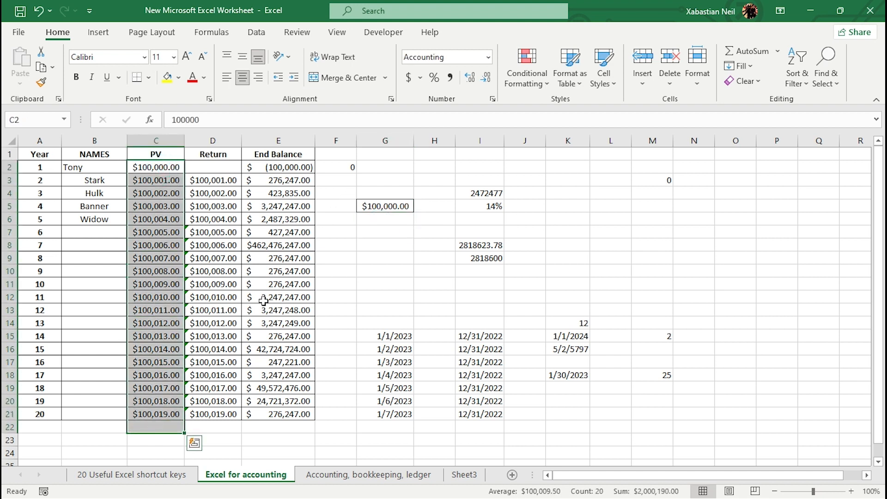
{"action": "left_click", "coordinate": [489, 56]}
{"action": "left_click", "coordinate": [464, 88]}
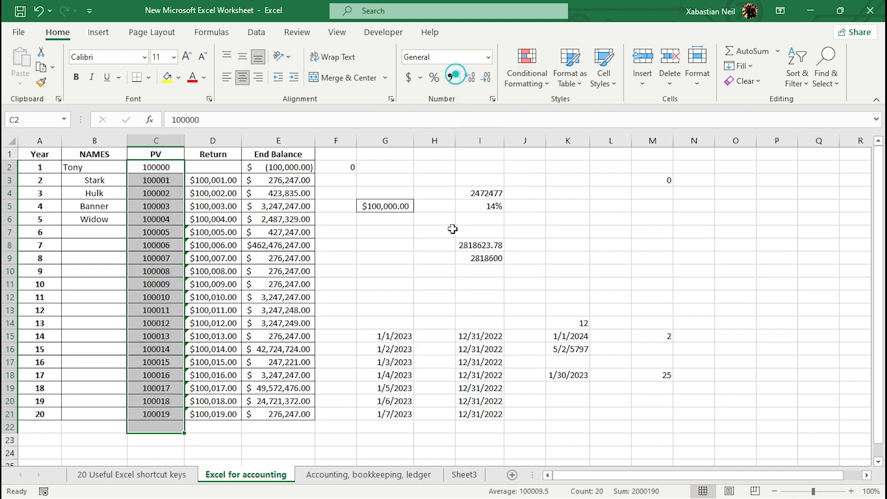
Enter an IF formula in G7 that tests whether C2 is greater than 20, returning "yes" if true and "no" if false
{"action": "left_click", "coordinate": [370, 283]}
{"action": "left_click", "coordinate": [394, 221]}
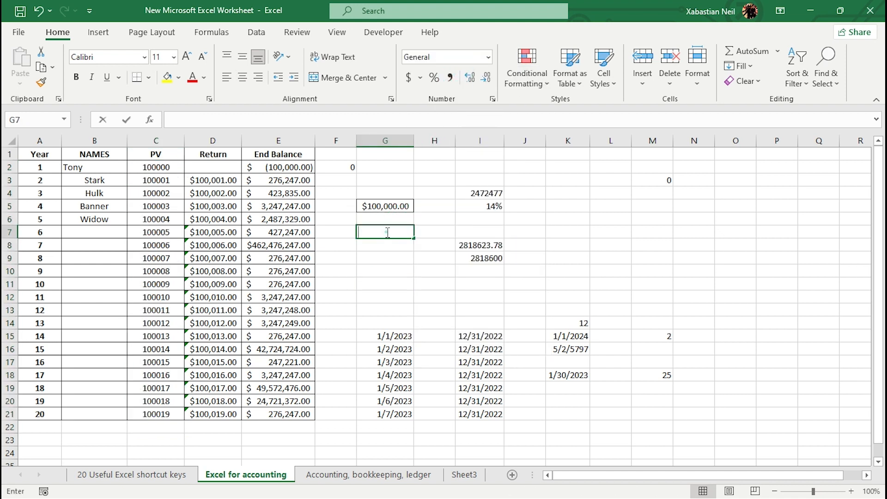
{"action": "double_click", "coordinate": [388, 232]}
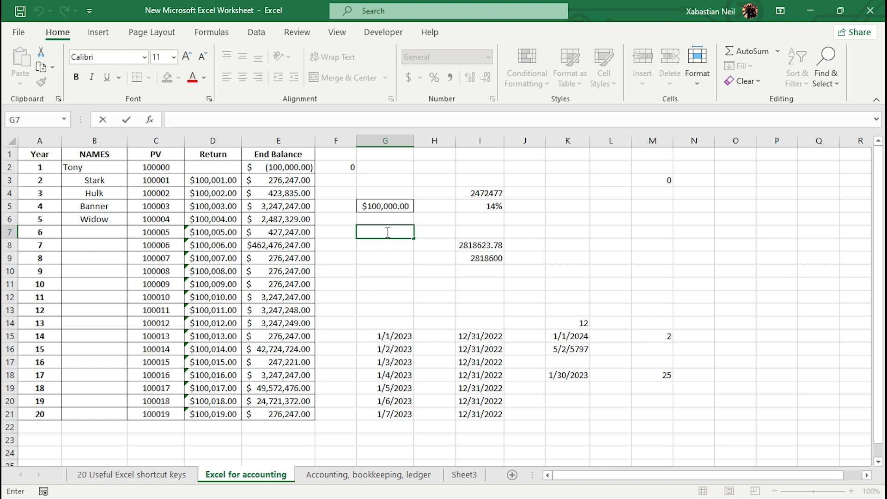
{"action": "type", "text": "=IF("}
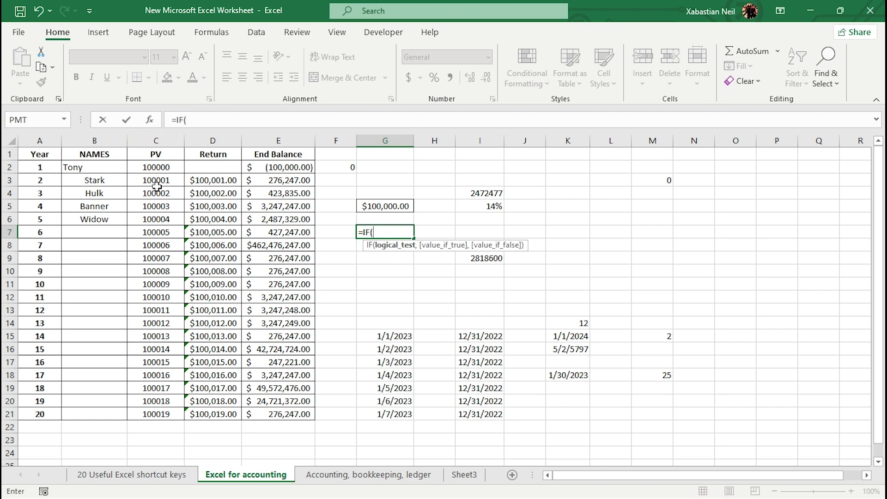
{"action": "left_click", "coordinate": [165, 168]}
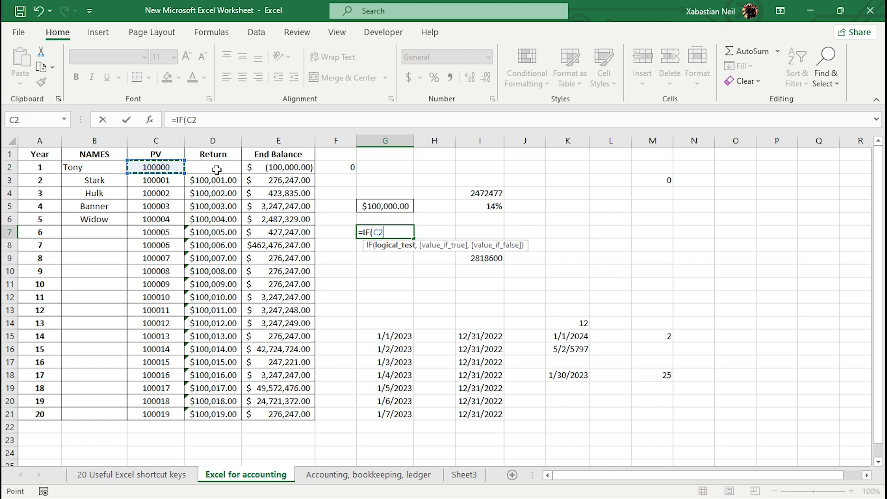
{"action": "type", "text": ">20"}
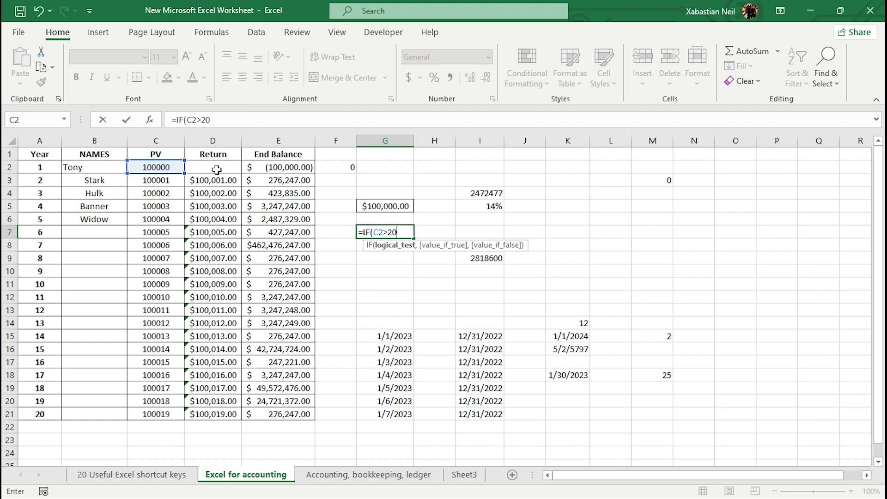
{"action": "type", "text": ","}
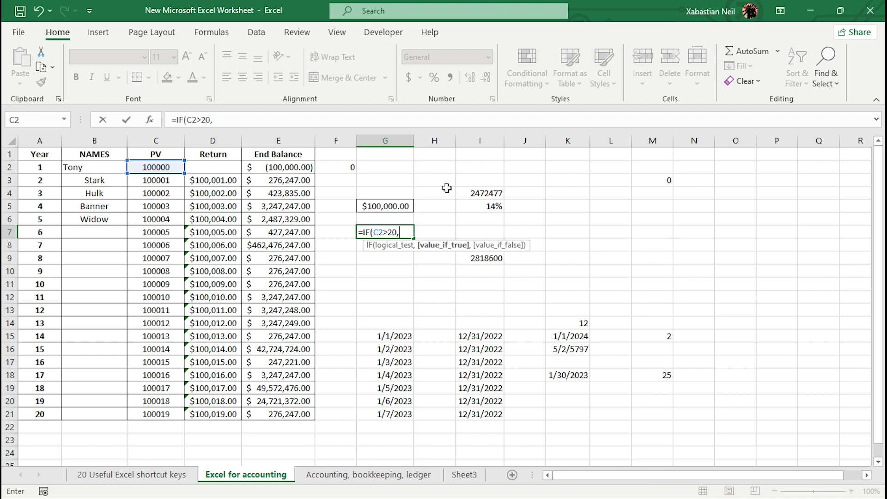
{"action": "type", "text": "\"yes\","}
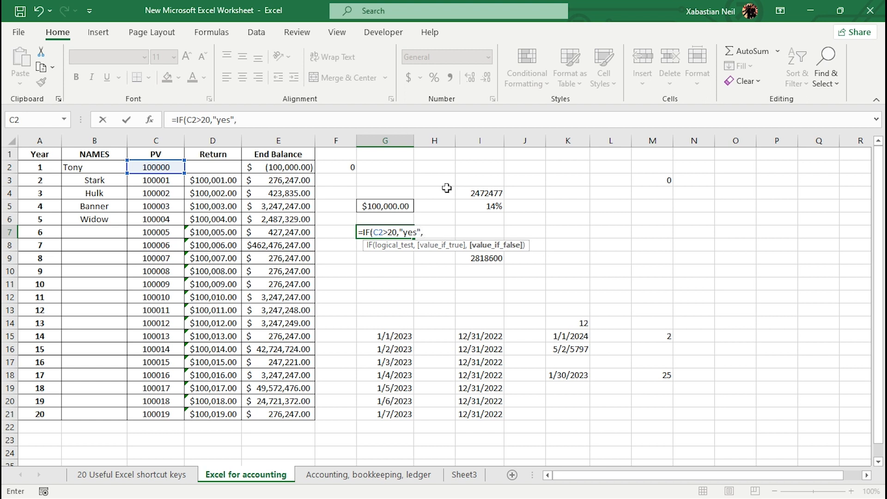
{"action": "type", "text": "\"no\")"}
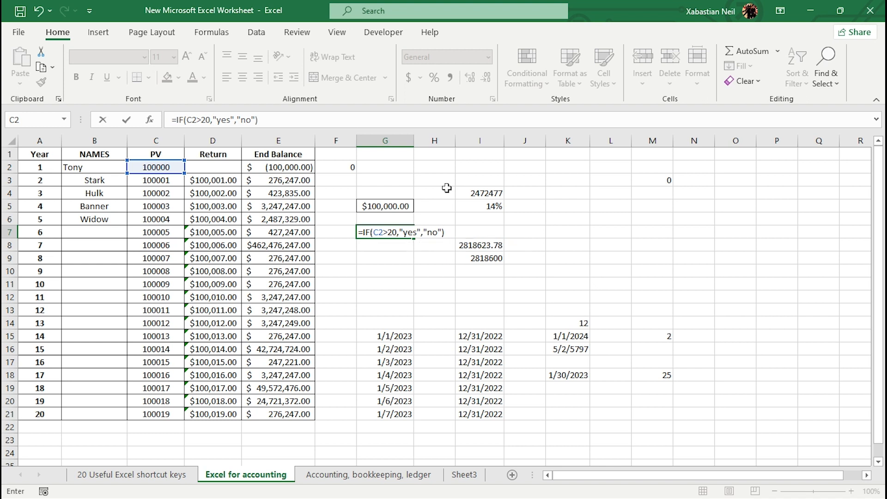
{"action": "key", "text": "Return"}
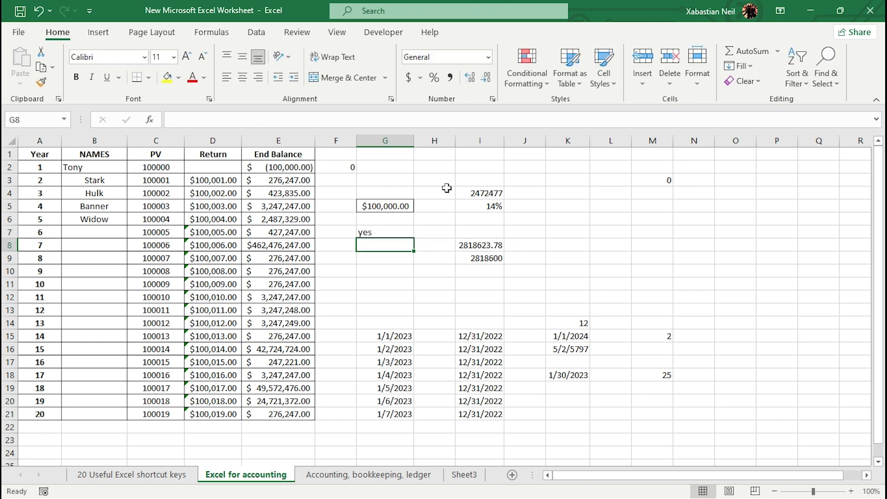
Edit the logical test of the IF formula in G7 to C2>A220
{"action": "double_click", "coordinate": [387, 232]}
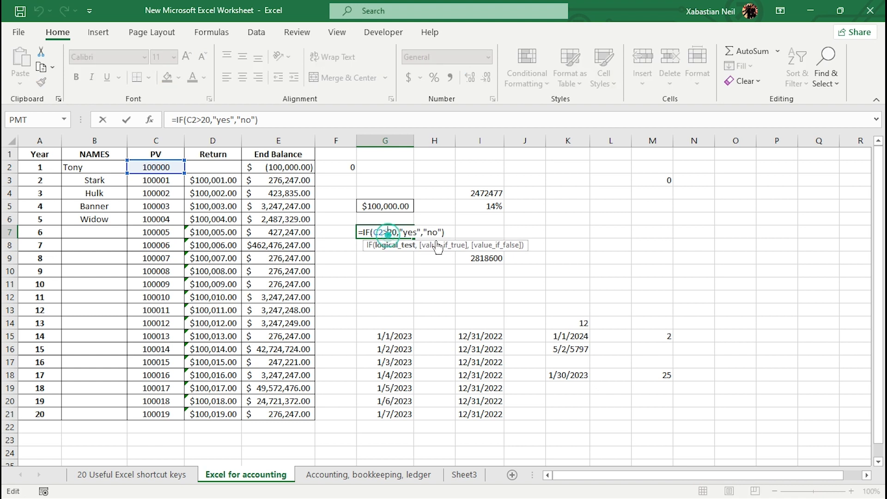
{"action": "left_click", "coordinate": [369, 277]}
{"action": "left_click", "coordinate": [483, 319]}
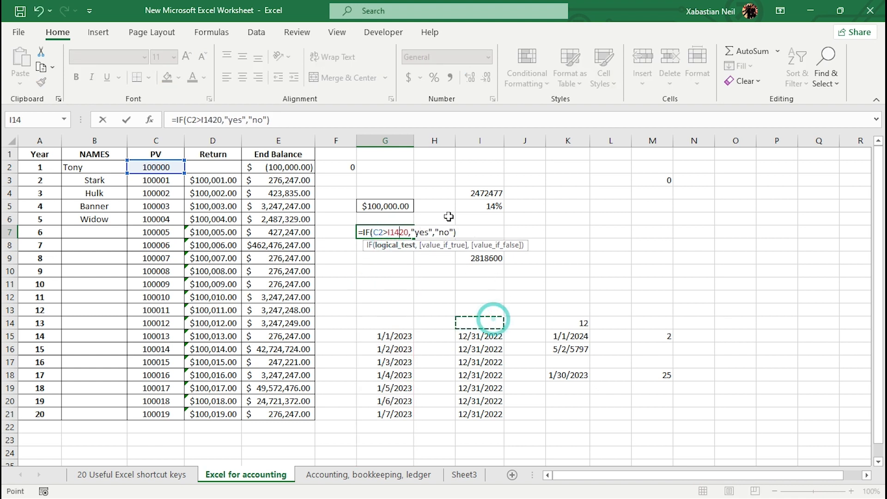
{"action": "left_click", "coordinate": [157, 167]}
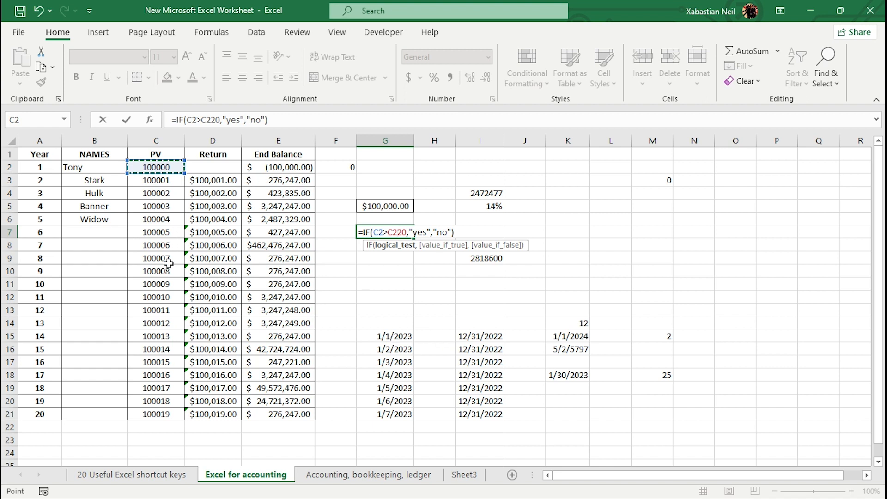
{"action": "left_click", "coordinate": [37, 168]}
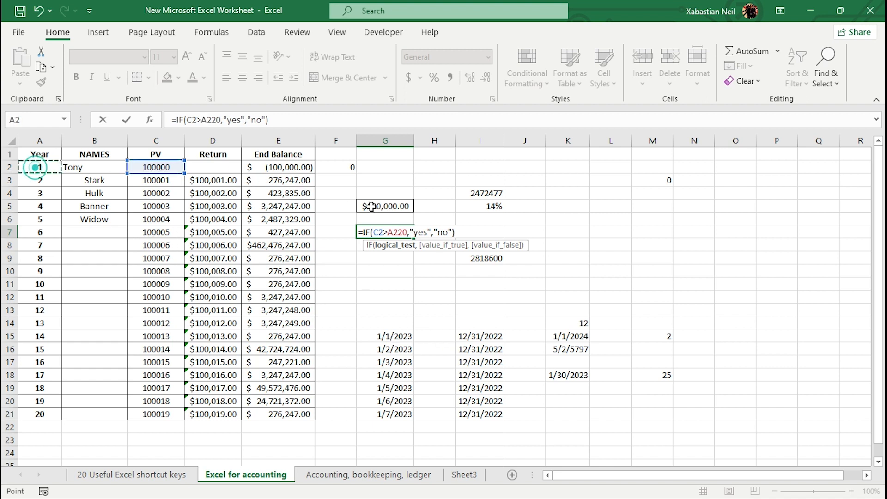
{"action": "left_click", "coordinate": [47, 166]}
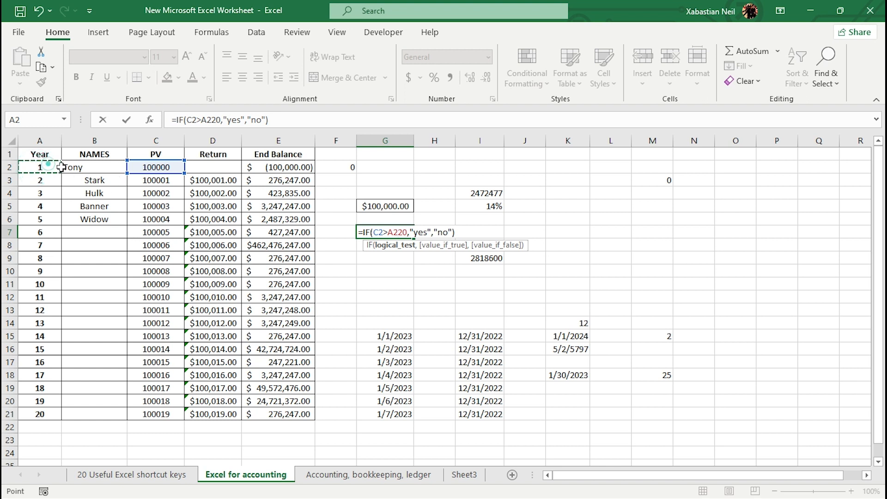
{"action": "left_click", "coordinate": [43, 168]}
{"action": "key", "text": "Return"}
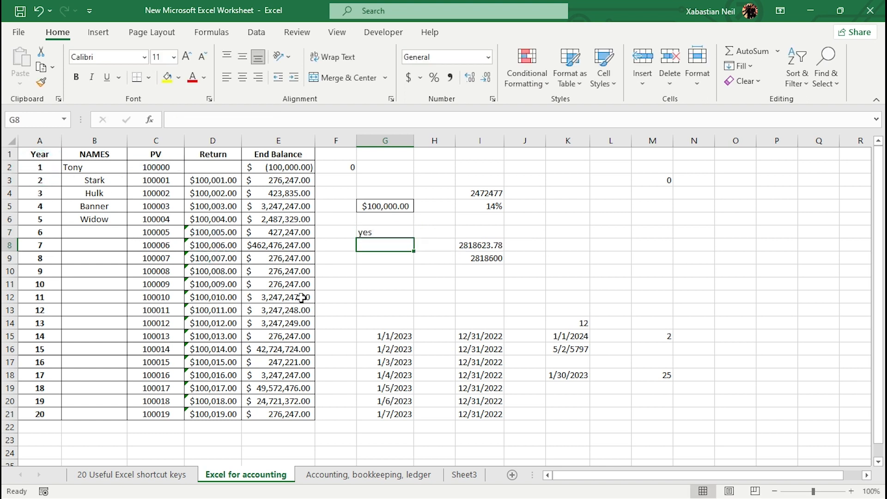
Fill the IF formula from G7 down to G14
{"action": "left_click", "coordinate": [401, 231]}
{"action": "left_click_drag", "start_coordinate": [413, 239], "coordinate": [408, 323]}
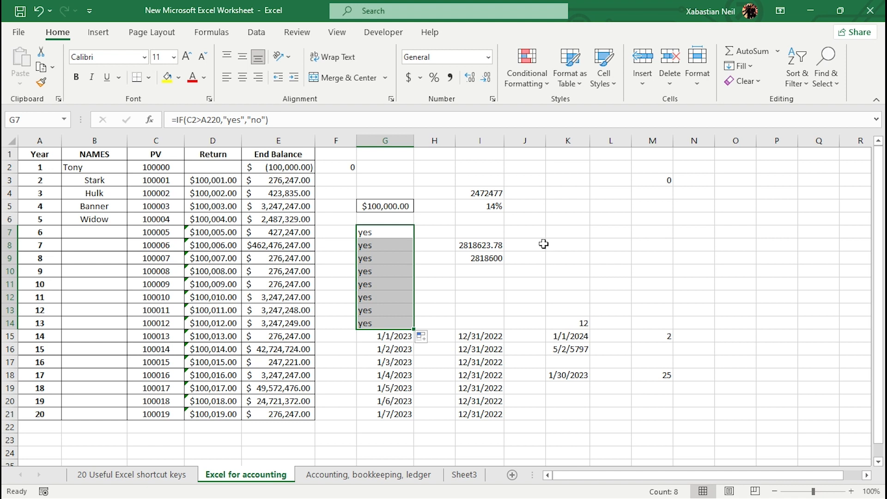
{"action": "left_click", "coordinate": [612, 235]}
Enter a VLOOKUP formula in K5 with B2 as the lookup value, B2:D10 as the table array, column index 2 and FALSE for range lookup
{"action": "left_click", "coordinate": [576, 196]}
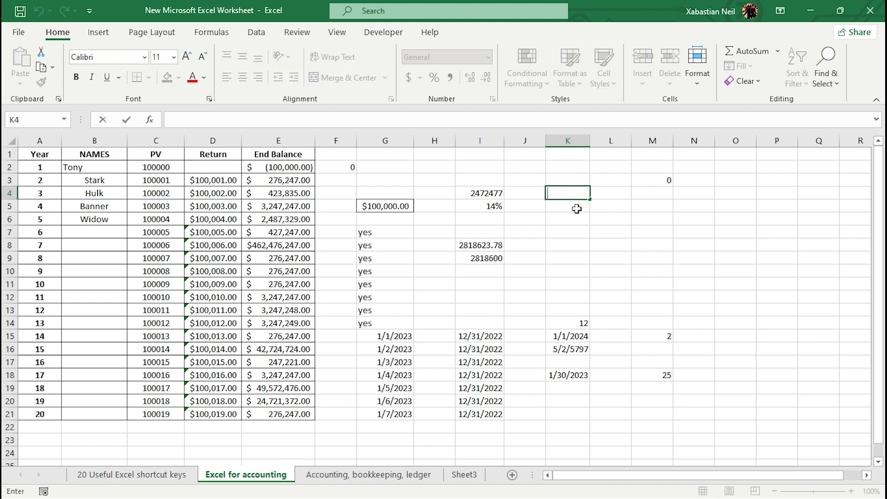
{"action": "left_click", "coordinate": [577, 209]}
{"action": "double_click", "coordinate": [577, 209]}
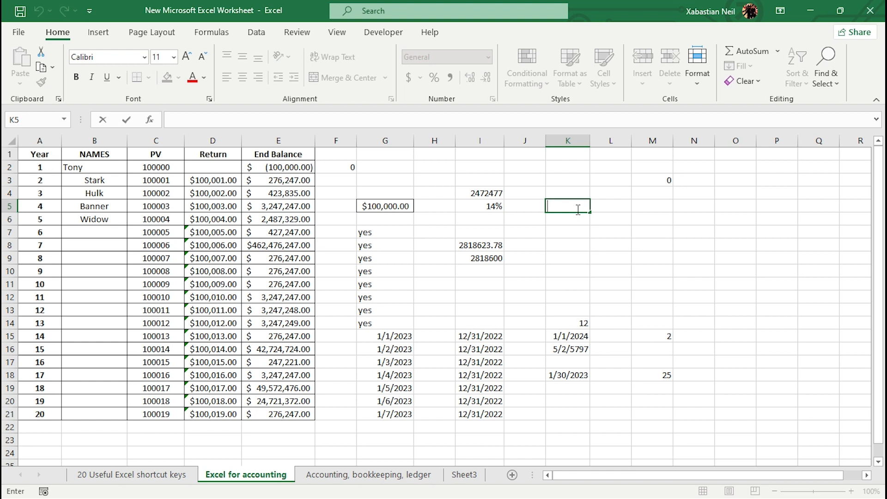
{"action": "type", "text": "="}
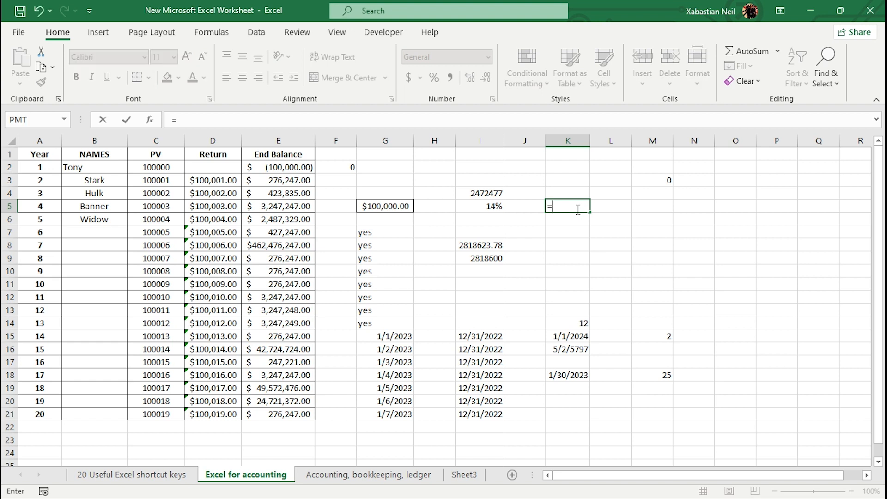
{"action": "type", "text": "vlookup"}
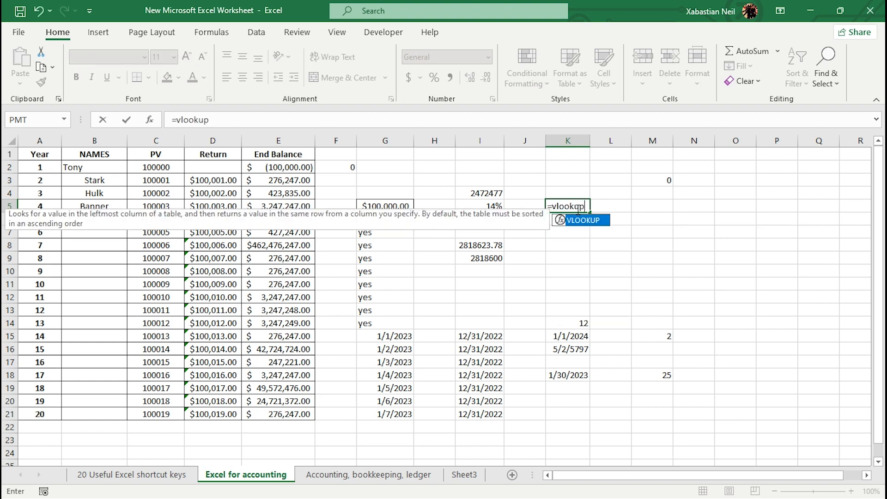
{"action": "key", "text": "Tab"}
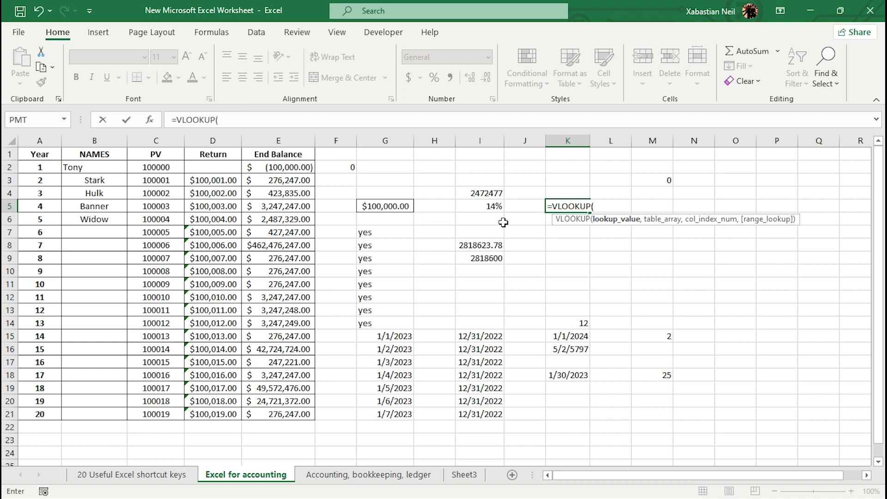
{"action": "left_click", "coordinate": [94, 169]}
{"action": "type", "text": ","}
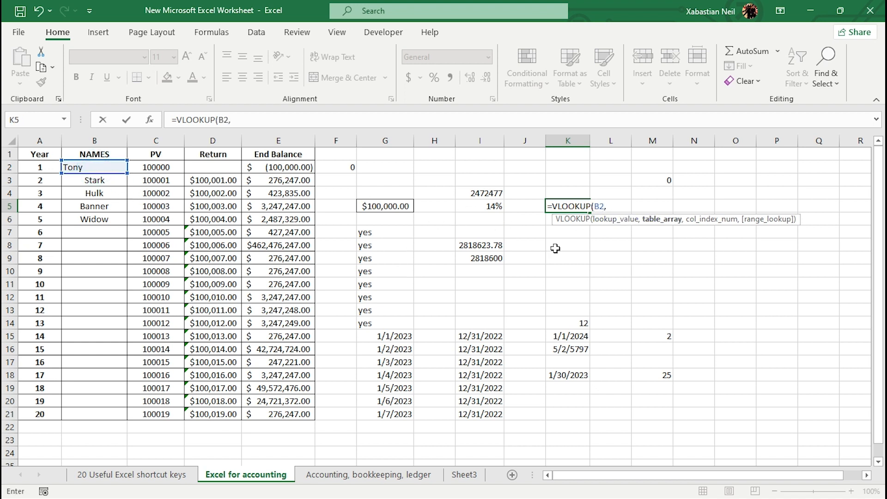
{"action": "left_click_drag", "start_coordinate": [88, 167], "coordinate": [204, 269]}
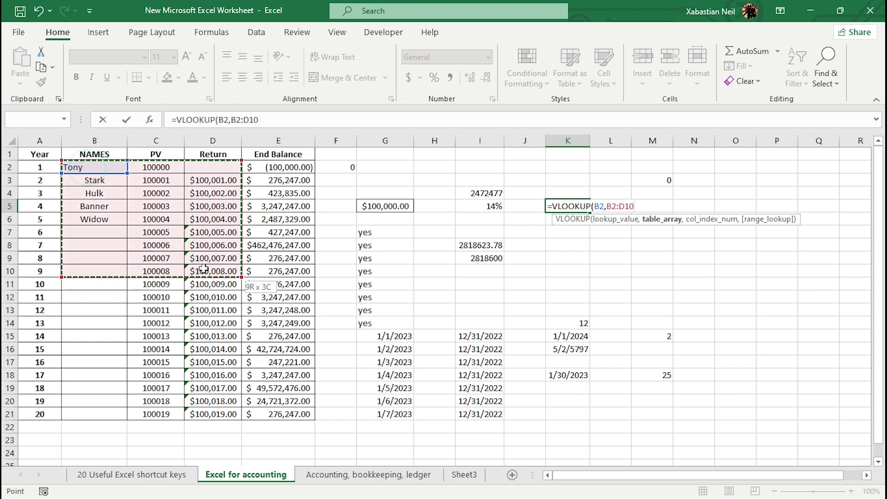
{"action": "type", "text": ","}
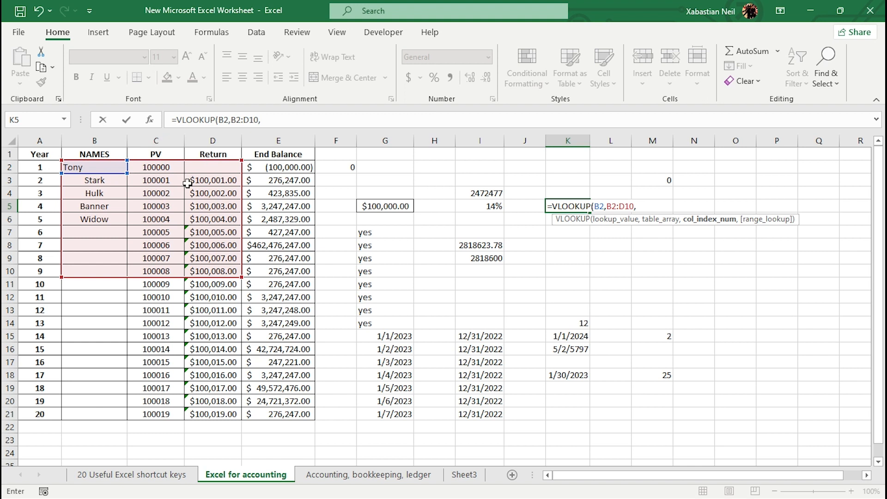
{"action": "type", "text": "2,"}
{"action": "double_click", "coordinate": [710, 250]}
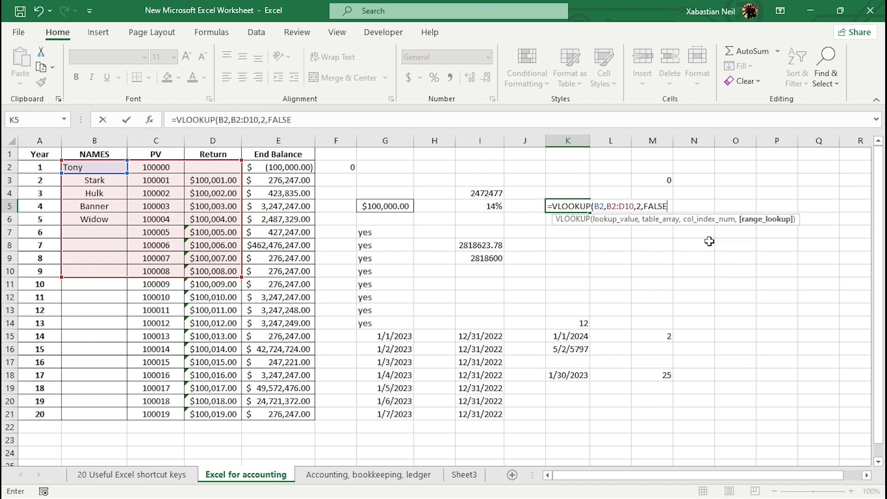
{"action": "type", "text": ")"}
{"action": "key", "text": "Return"}
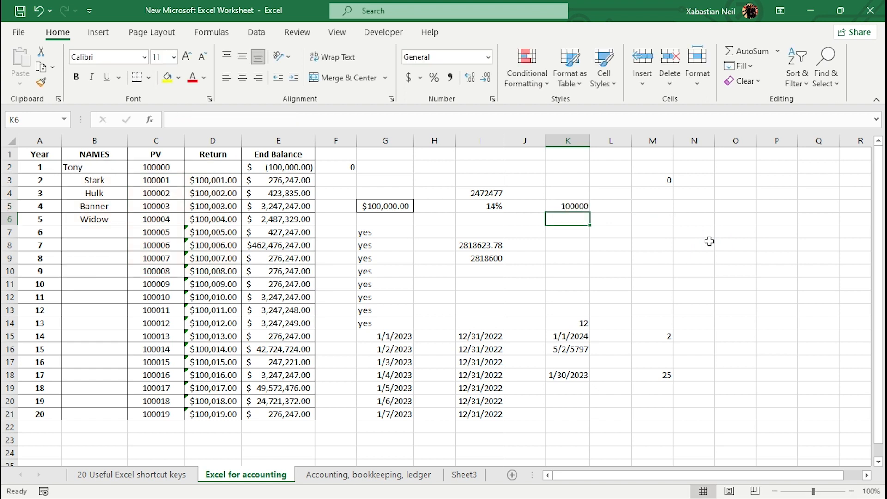